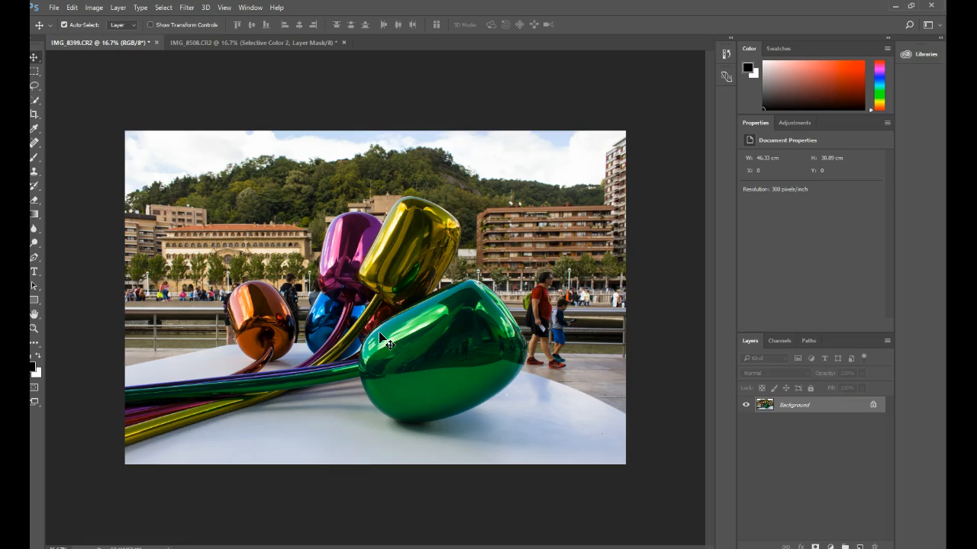
# - Add an Exposure adjustment layer above the Background and set its exposure to +1.50
pyautogui.click(795, 125)
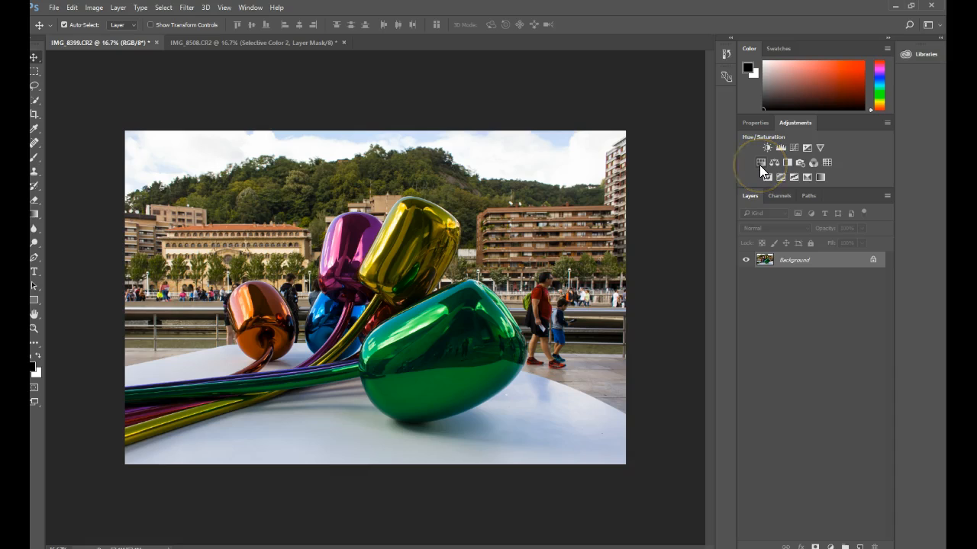
pyautogui.click(808, 148)
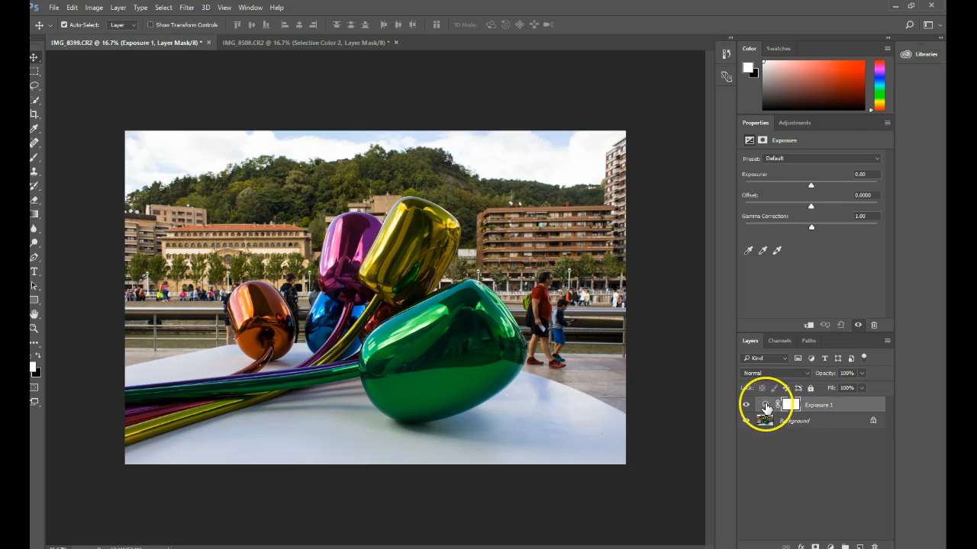
pyautogui.click(764, 405)
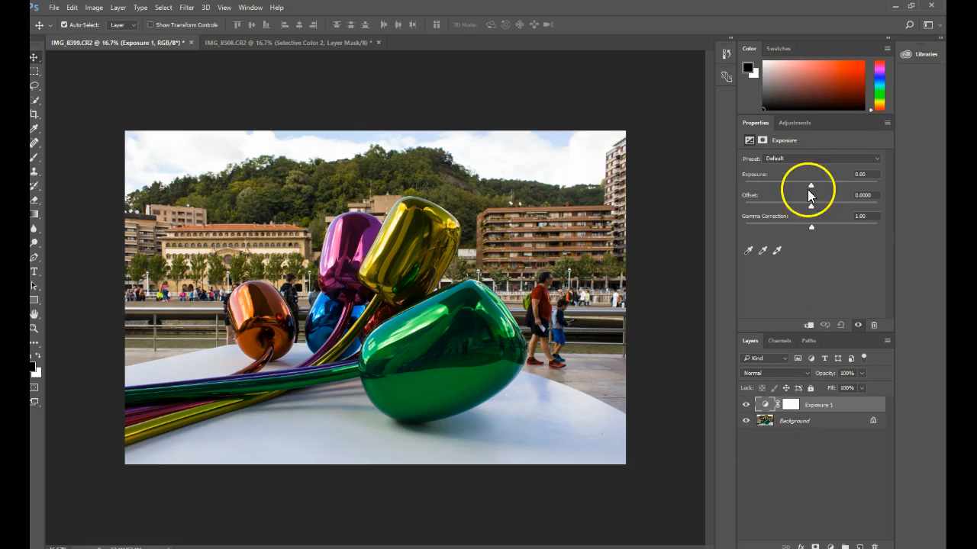
pyautogui.moveTo(809, 186); pyautogui.dragTo(830, 185)
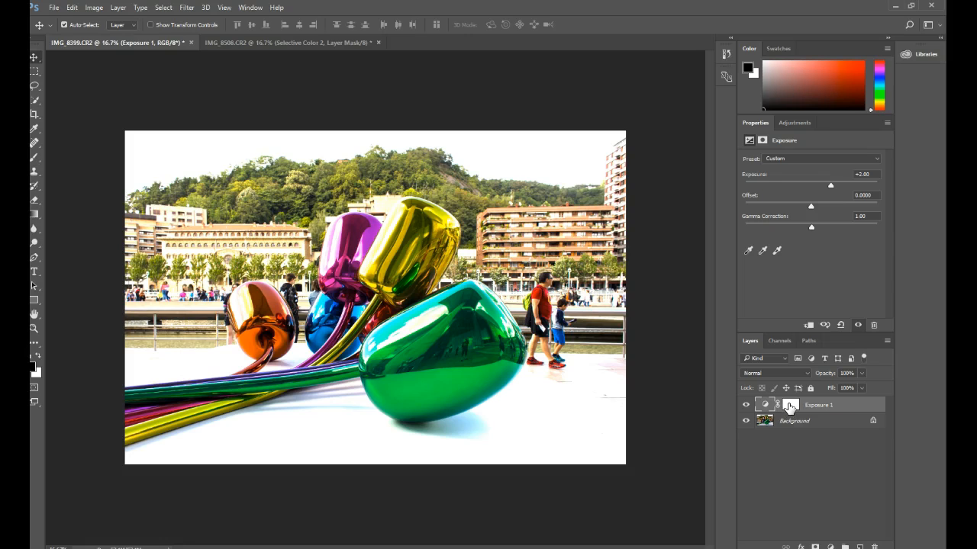
pyautogui.click(789, 407)
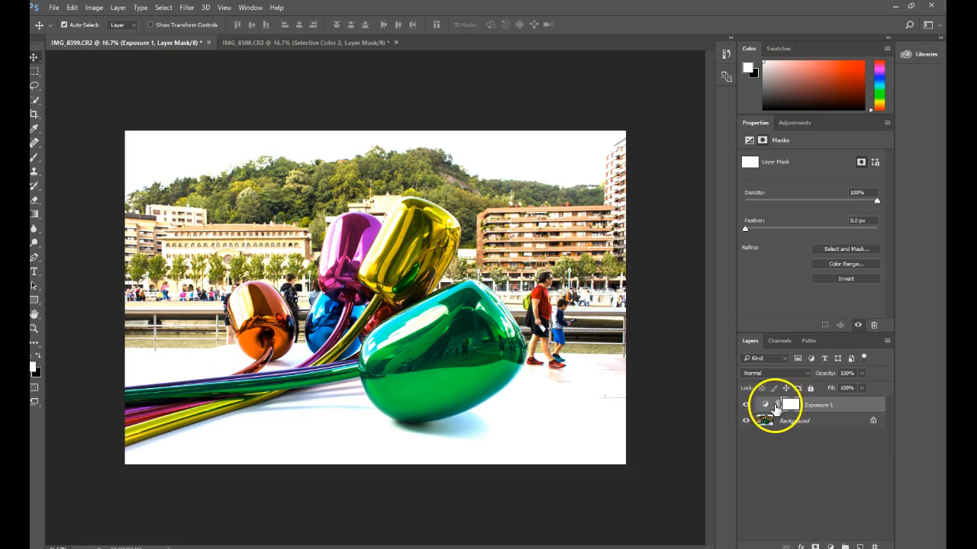
pyautogui.click(765, 405)
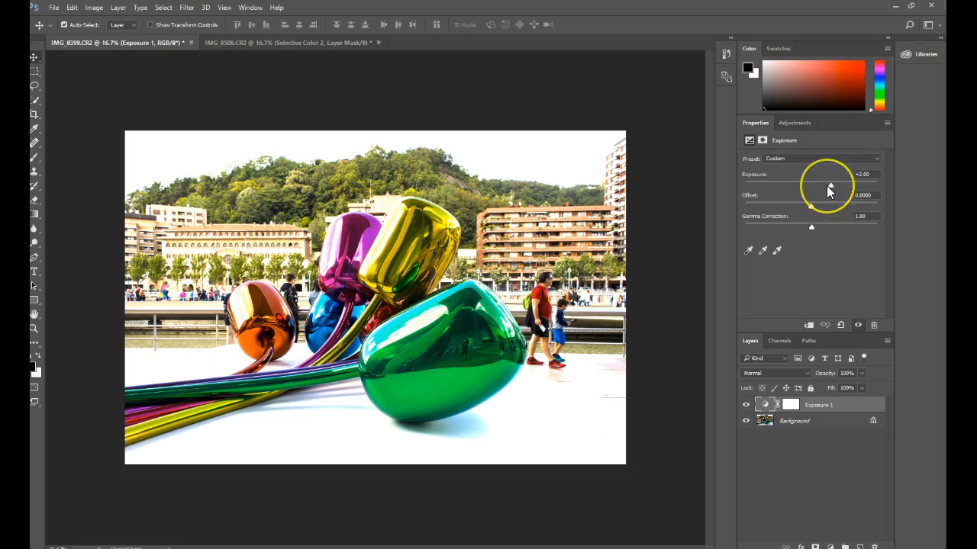
pyautogui.moveTo(826, 186)
pyautogui.mouseDown()
pyautogui.moveTo(779, 186)
pyautogui.moveTo(825, 186)
pyautogui.mouseUp()
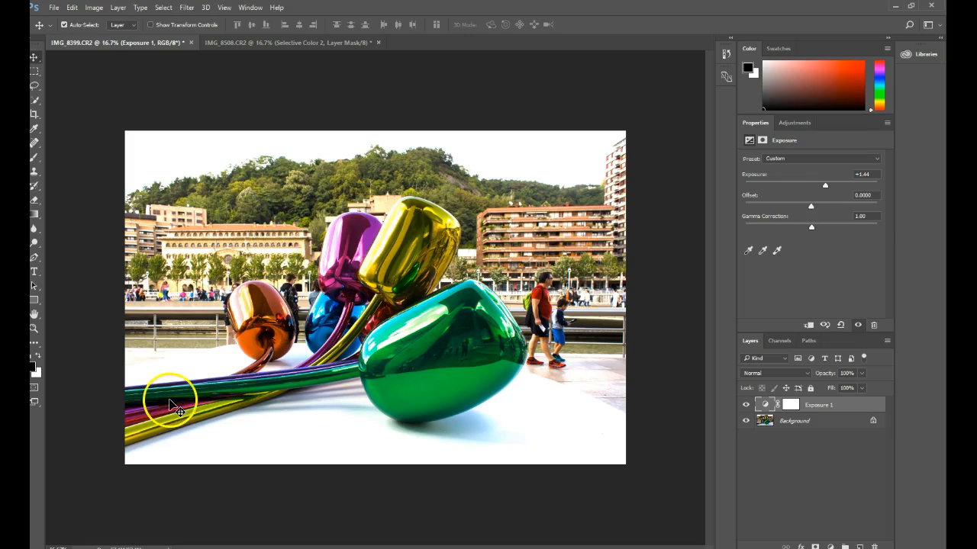
pyautogui.moveTo(832, 185); pyautogui.dragTo(826, 184)
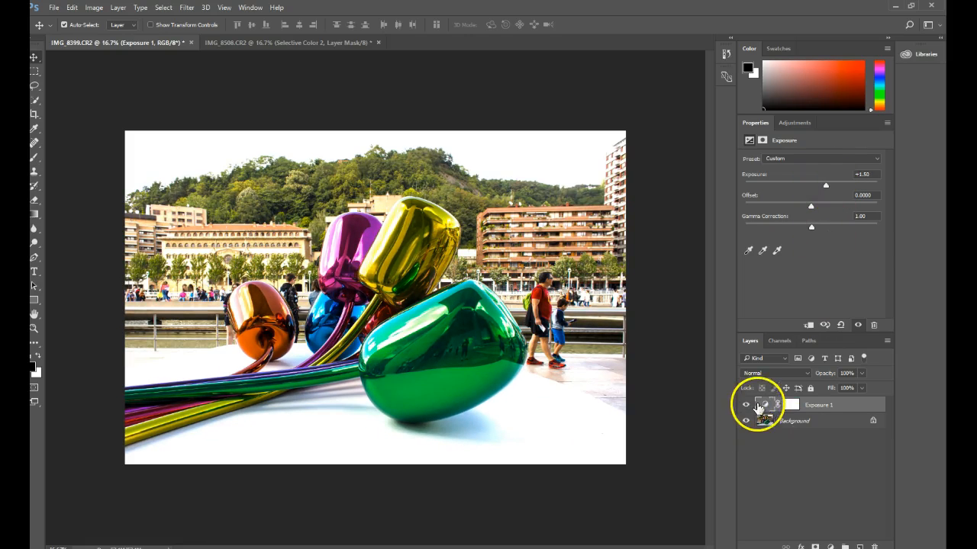
# - Toggle the Exposure 1 layer's visibility repeatedly to compare the photo with and without the brightening
pyautogui.click(745, 407)
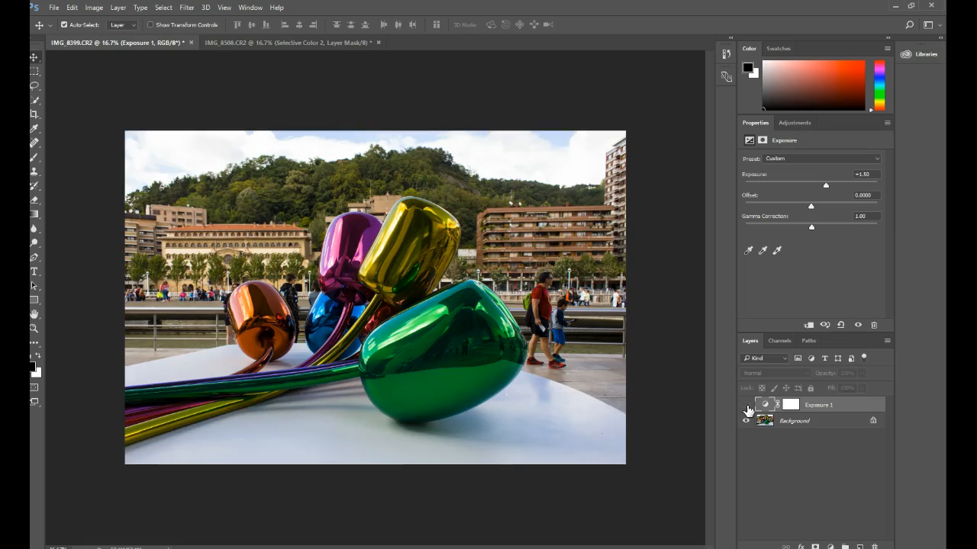
pyautogui.click(746, 406)
pyautogui.click(747, 407)
pyautogui.click(746, 407)
pyautogui.click(747, 407)
pyautogui.click(748, 407)
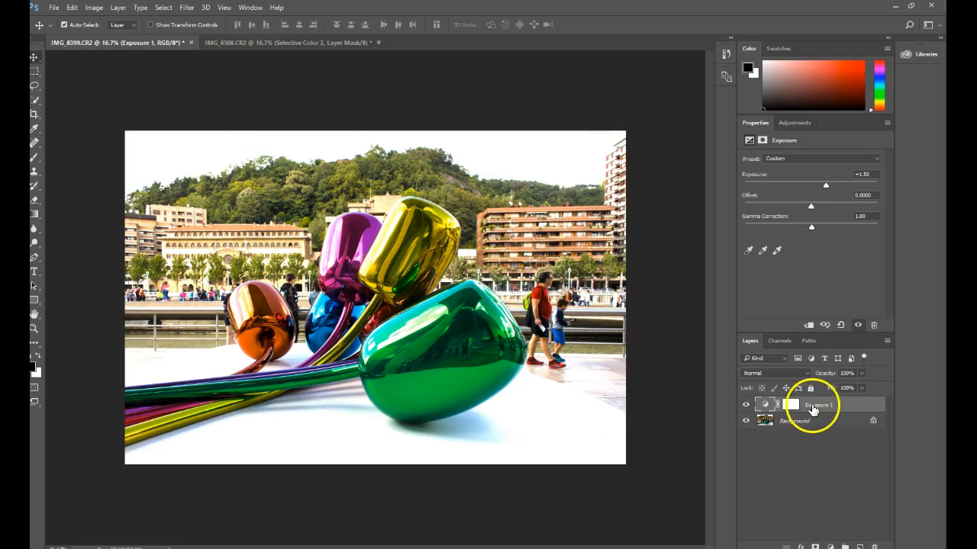
pyautogui.click(746, 405)
pyautogui.click(747, 405)
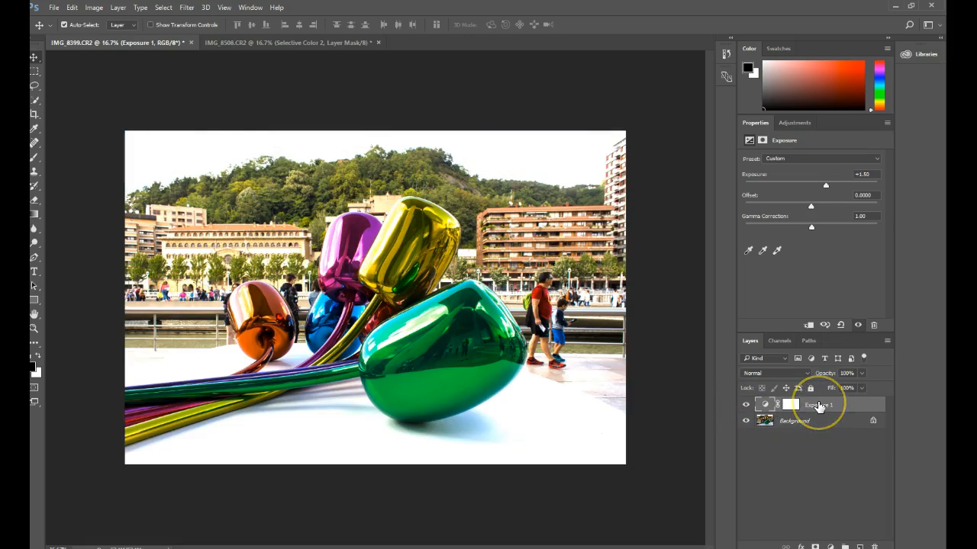
# - Examine the options available for the Exposure 1 layer, its adjustment thumbnail and its layer mask
pyautogui.rightClick(818, 405)
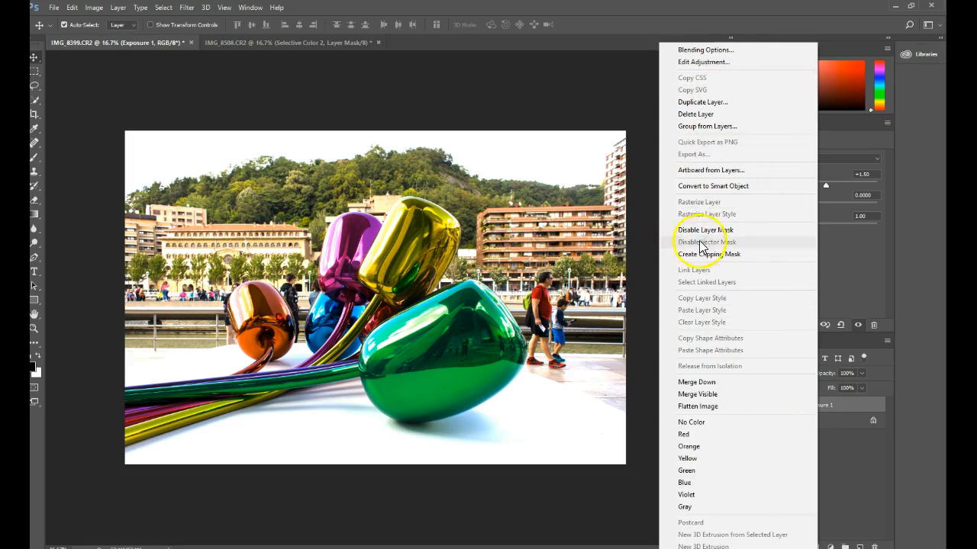
pyautogui.click(858, 475)
pyautogui.rightClick(761, 404)
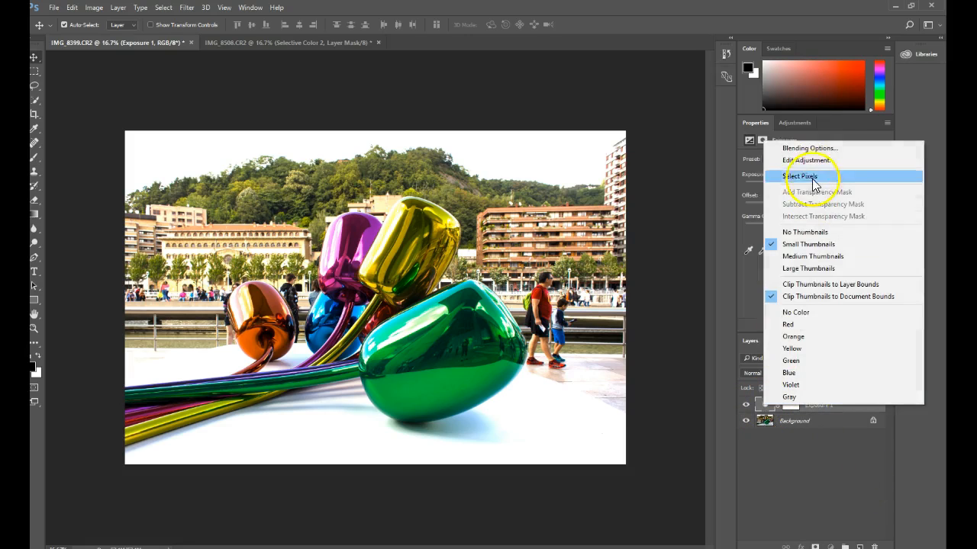
pyautogui.click(807, 442)
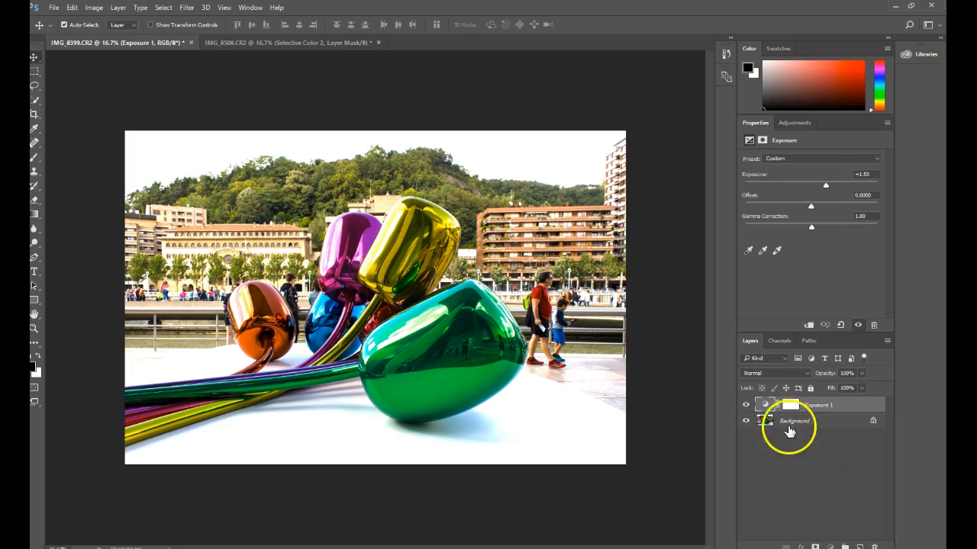
pyautogui.click(747, 405)
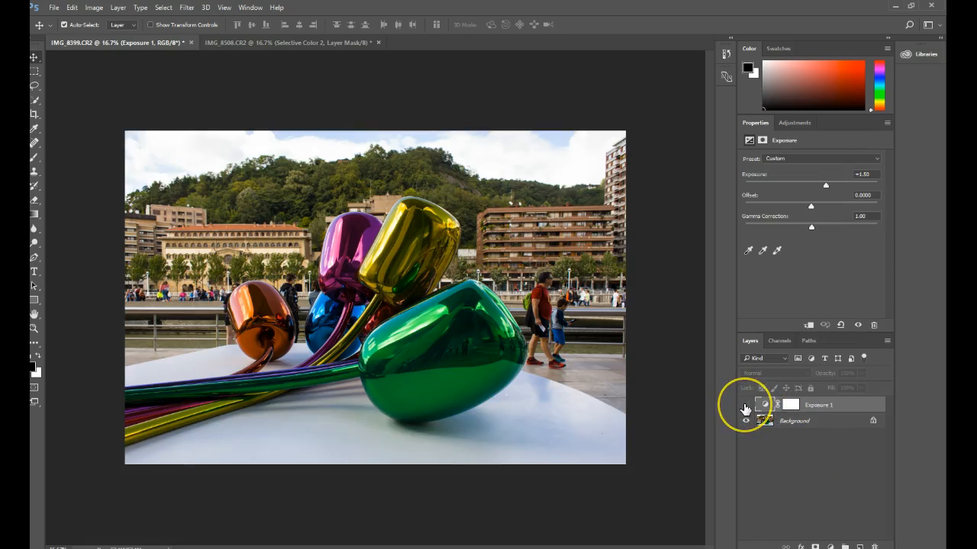
pyautogui.click(745, 408)
pyautogui.click(790, 405)
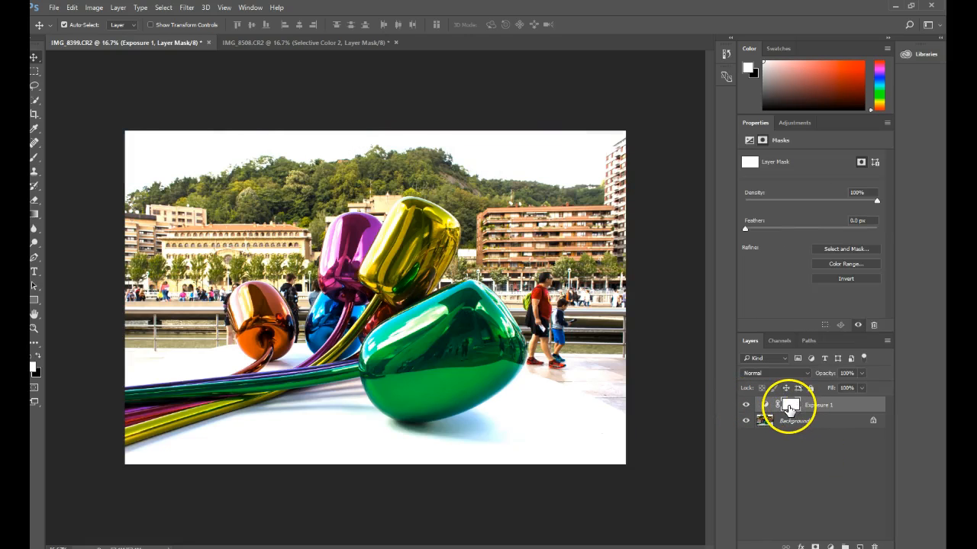
pyautogui.rightClick(789, 410)
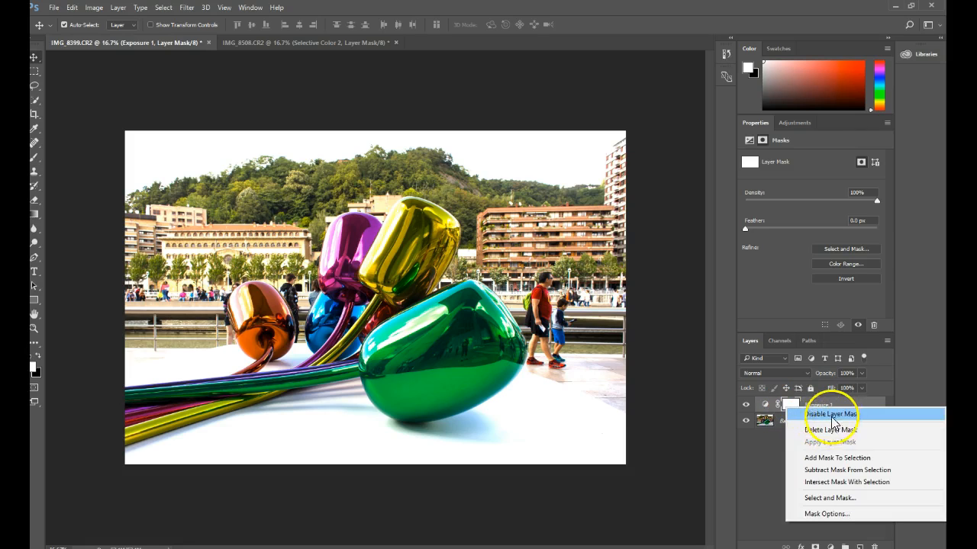
pyautogui.click(760, 467)
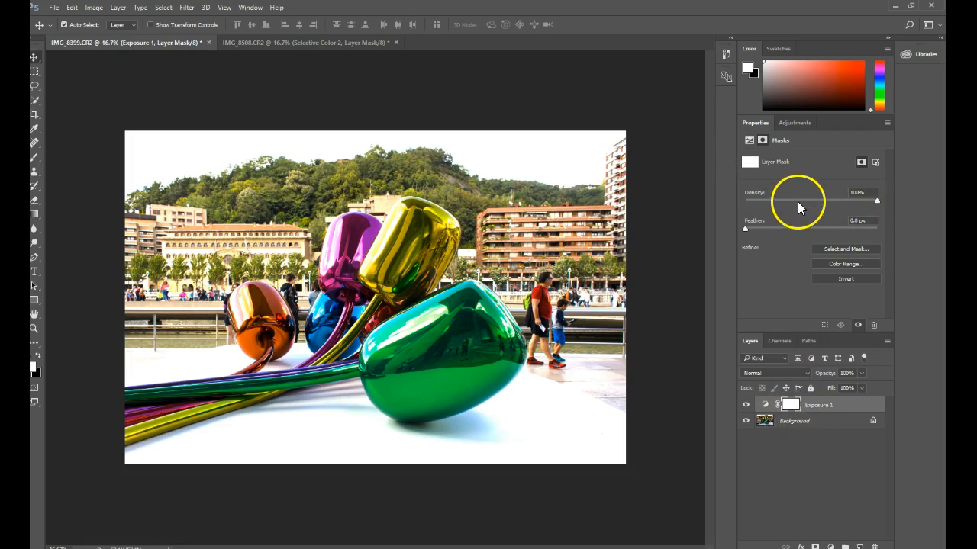
pyautogui.click(765, 404)
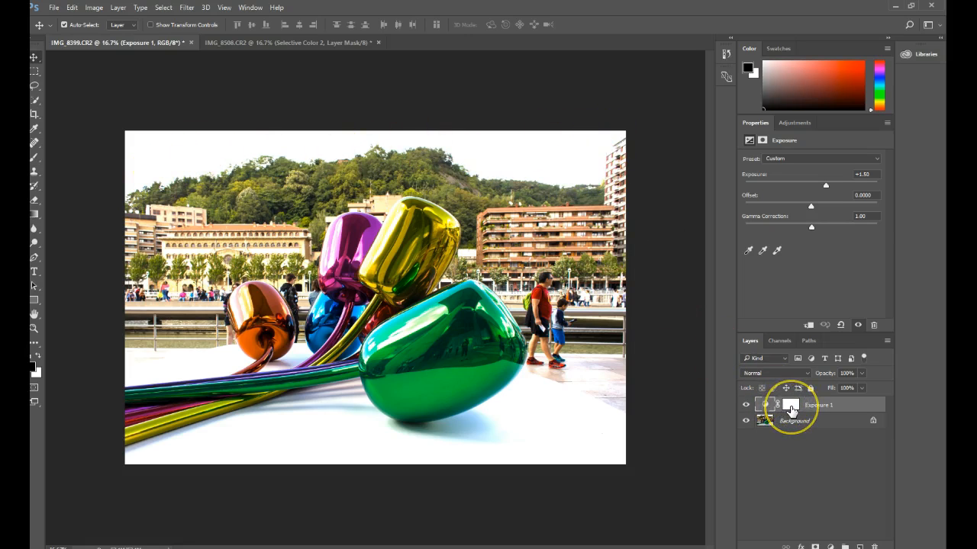
# - On the Exposure 1 layer mask, draw a linear Black, White gradient straight down from the photo's upper edge to just below its middle
pyautogui.click(791, 410)
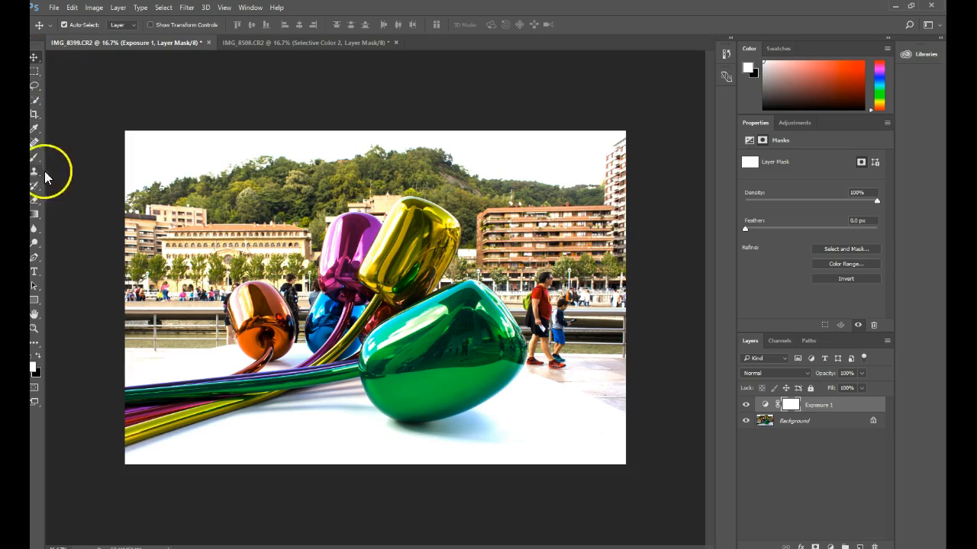
pyautogui.click(34, 219)
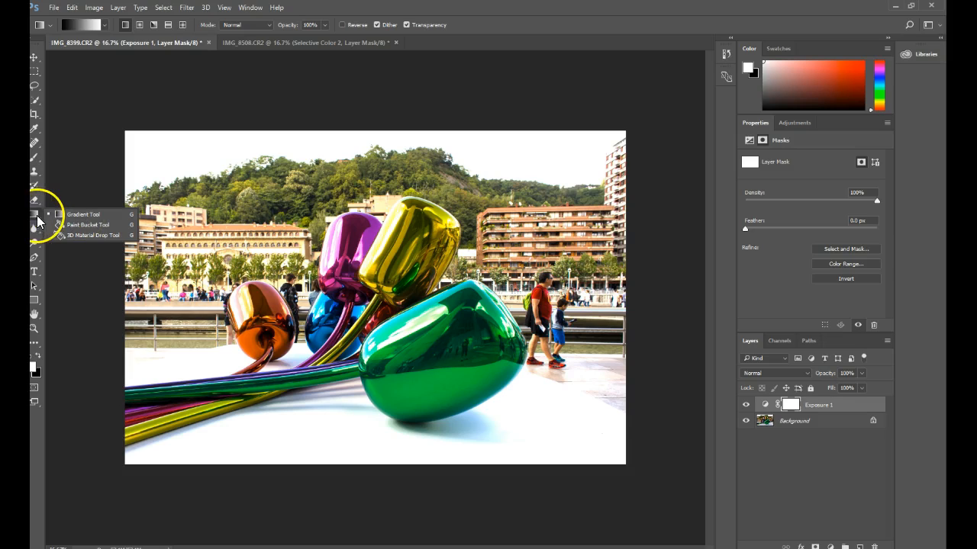
pyautogui.click(77, 225)
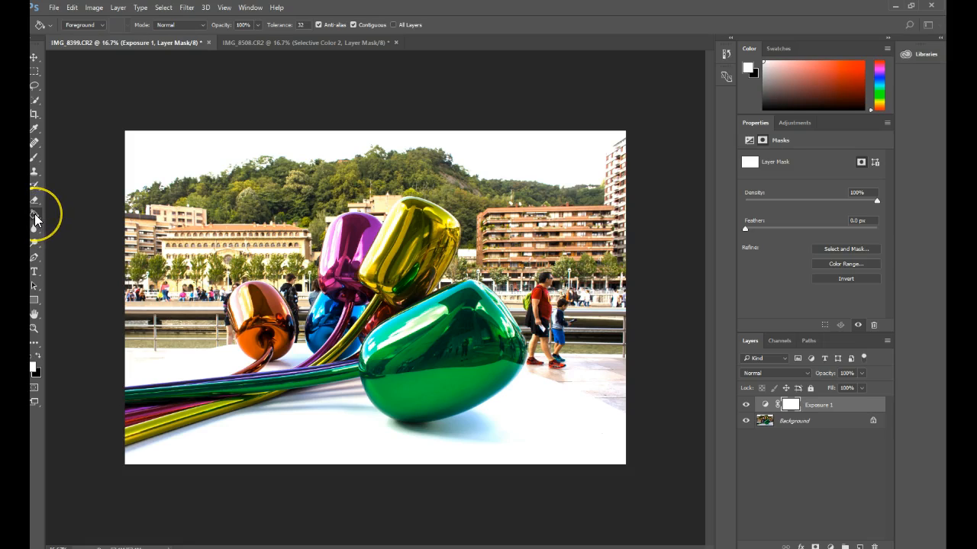
pyautogui.click(35, 214)
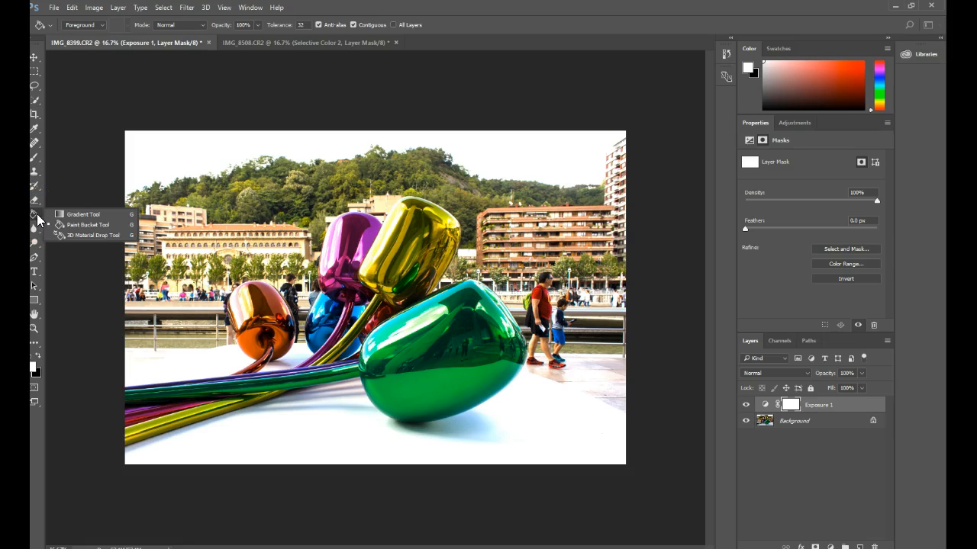
pyautogui.click(89, 215)
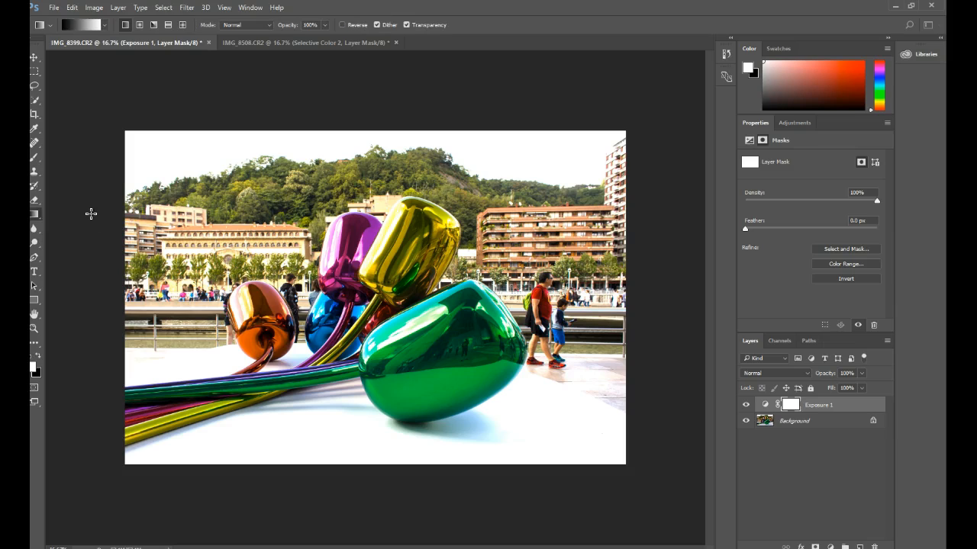
pyautogui.click(87, 24)
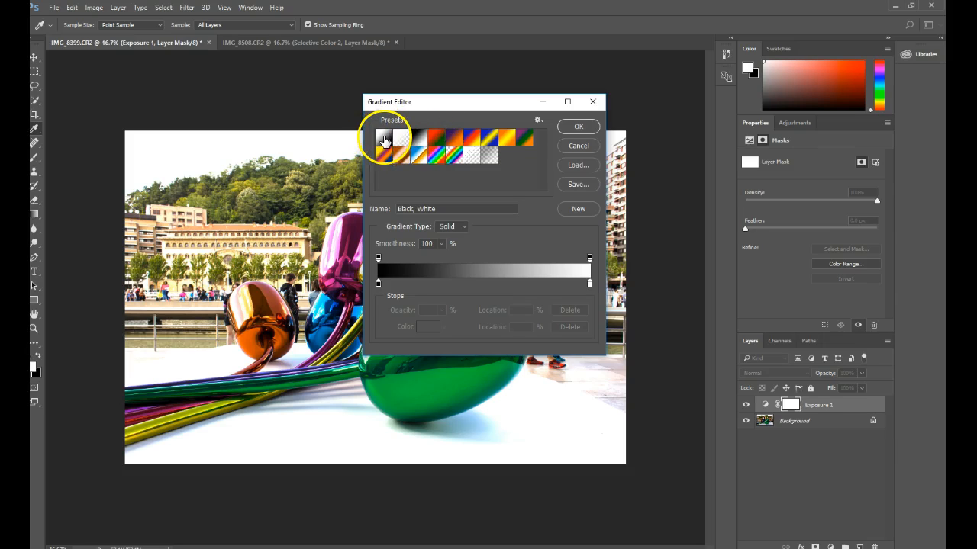
pyautogui.click(579, 126)
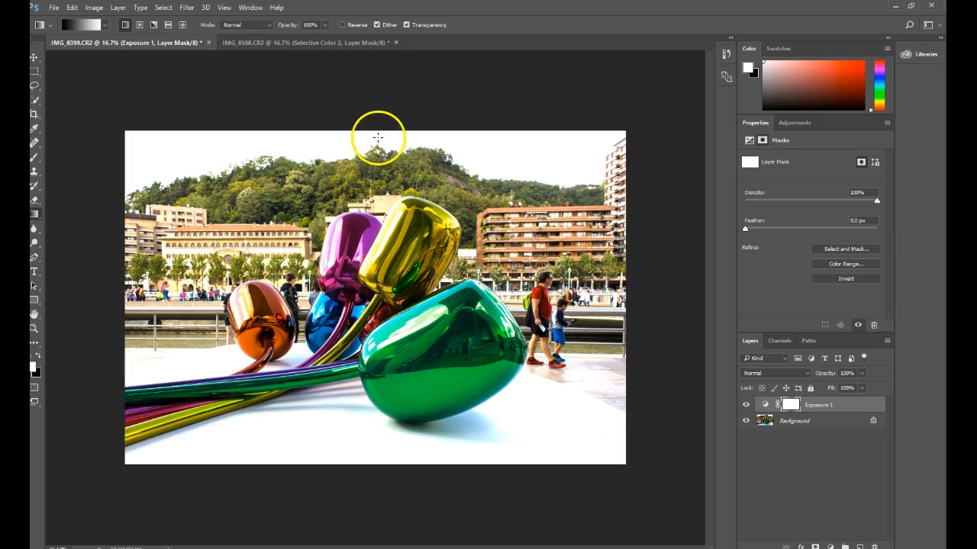
pyautogui.moveTo(373, 131); pyautogui.dragTo(369, 331)
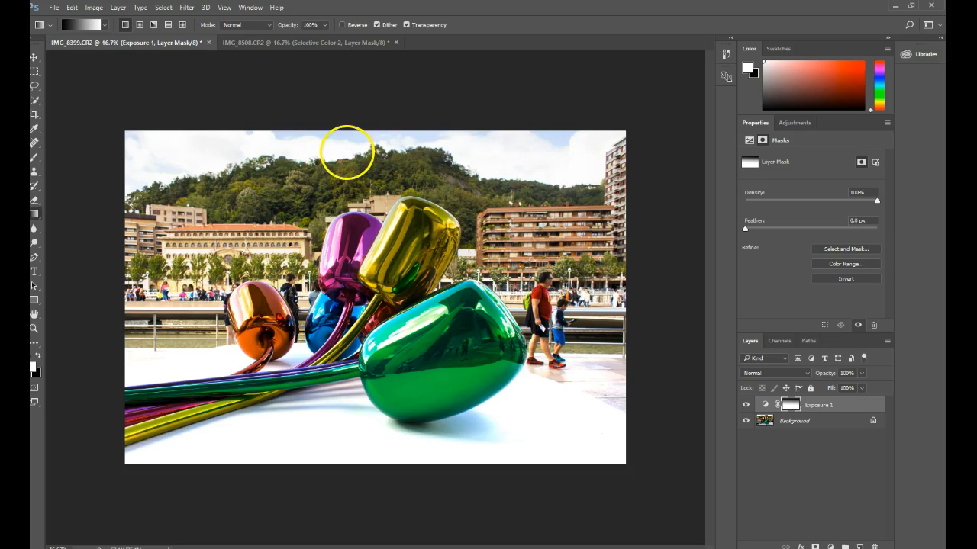
# - Toggle the masked Exposure 1 layer off and on to check the gradient's effect on sky and foreground
pyautogui.click(745, 406)
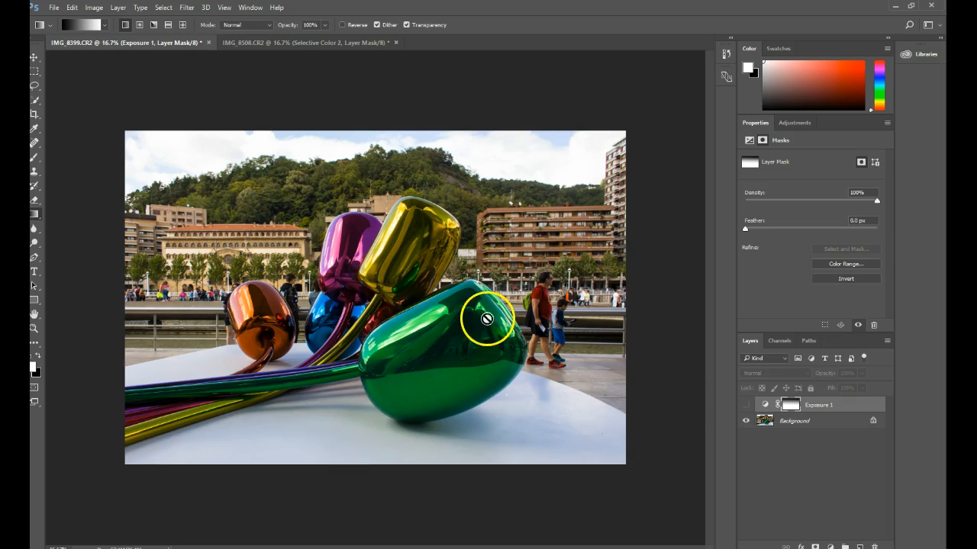
pyautogui.click(745, 405)
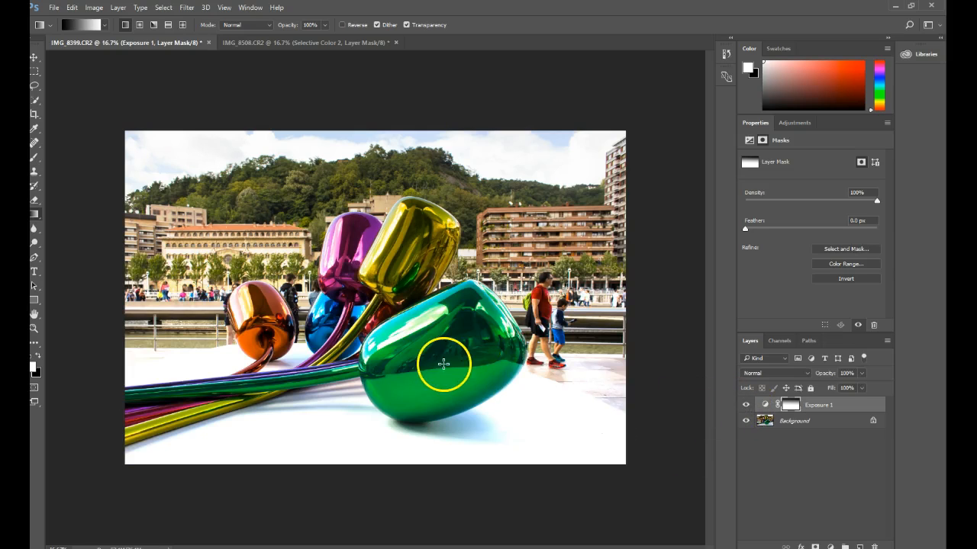
pyautogui.click(746, 407)
pyautogui.click(745, 406)
pyautogui.click(745, 408)
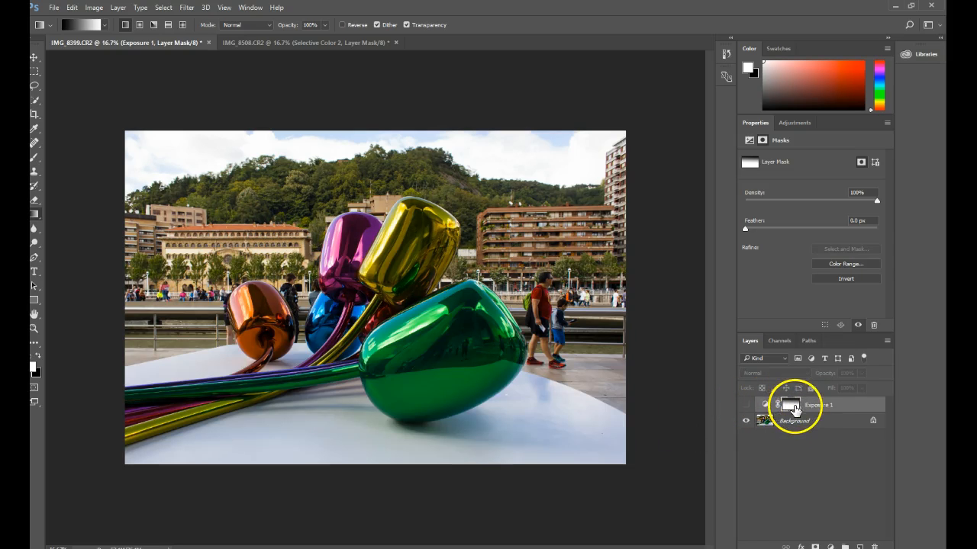
pyautogui.click(745, 406)
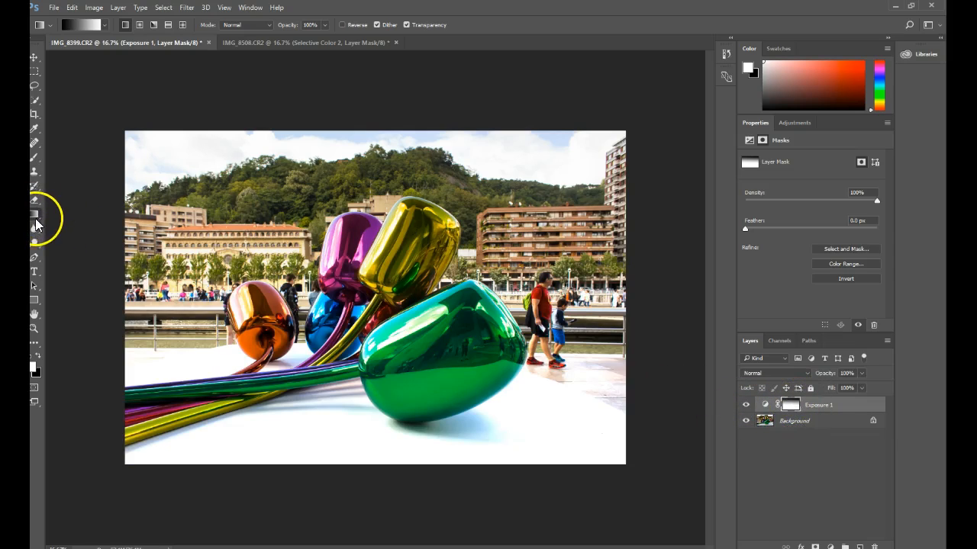
# - Set the exposure of the masked Exposure 1 adjustment to +0.83
pyautogui.click(763, 407)
pyautogui.moveTo(829, 187)
pyautogui.mouseDown()
pyautogui.moveTo(871, 186)
pyautogui.moveTo(845, 180)
pyautogui.mouseUp()
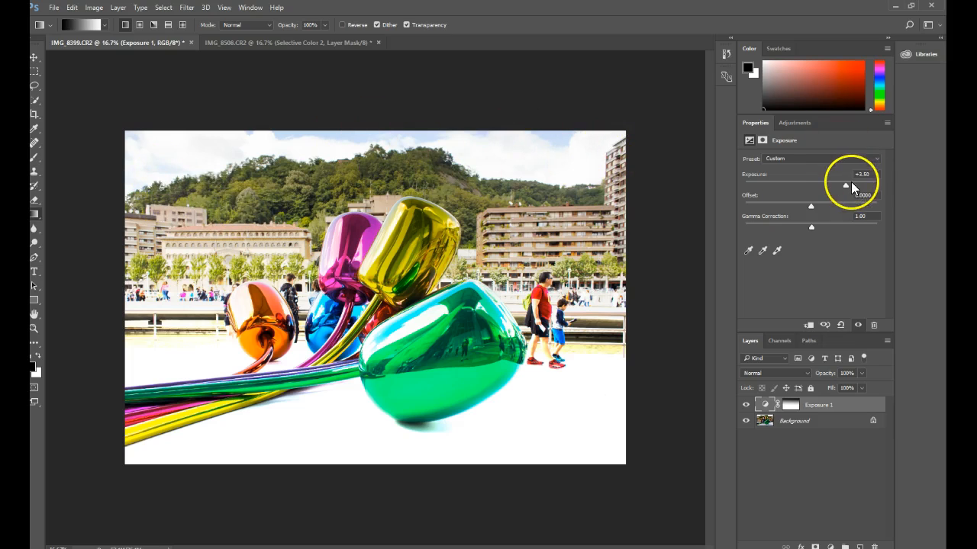
pyautogui.moveTo(844, 184); pyautogui.dragTo(820, 177)
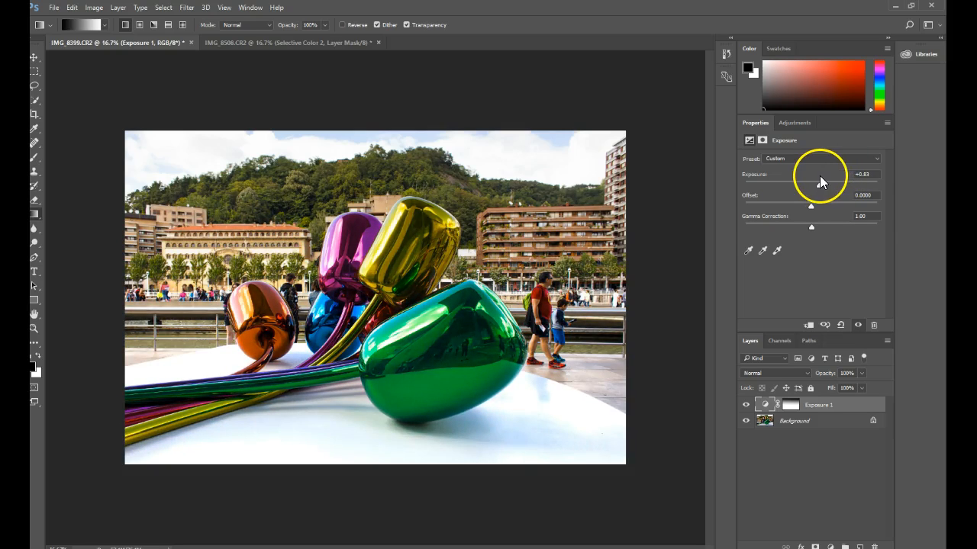
# - Select the Exposure 1 layer mask and compare the photo with the reduced exposure adjustment hidden and shown
pyautogui.click(790, 406)
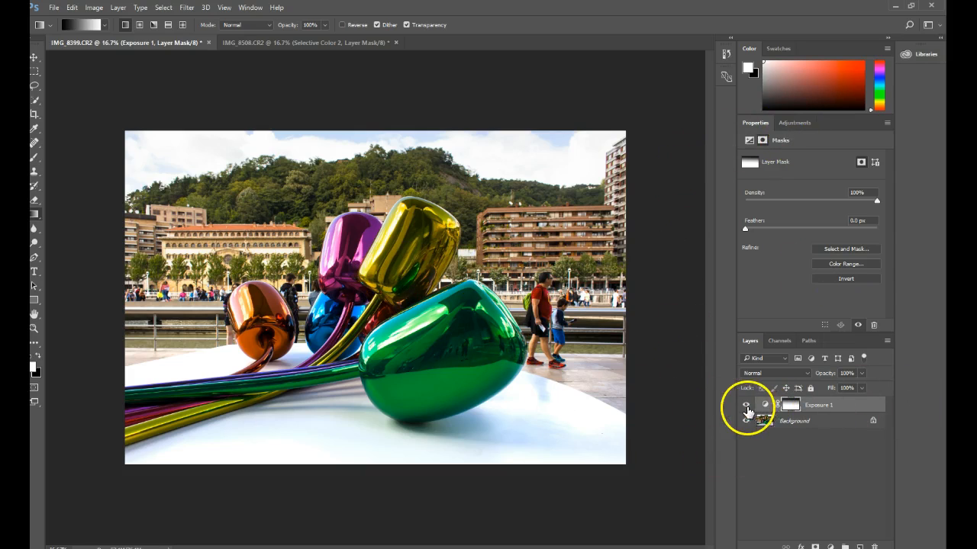
pyautogui.click(745, 405)
pyautogui.click(745, 408)
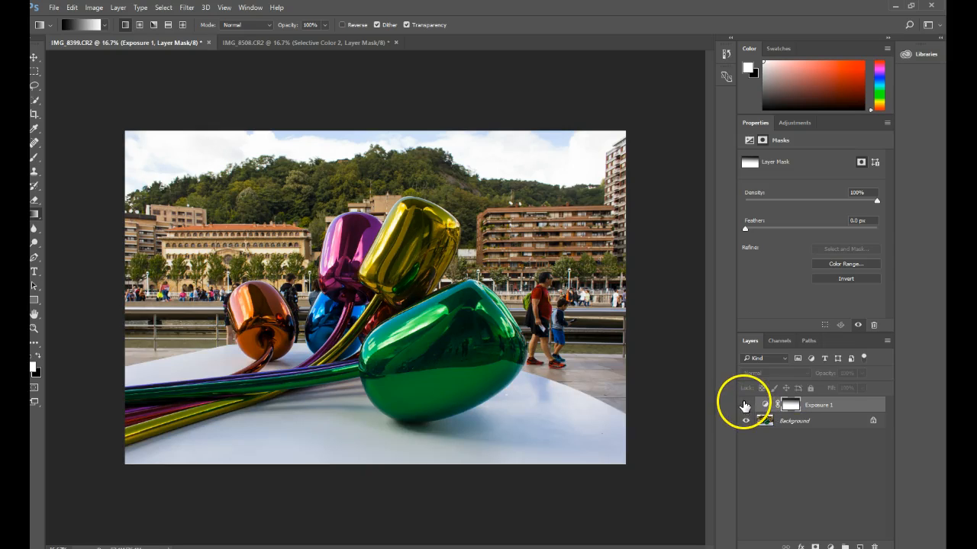
# - Select the Background layer and add a Photo Filter adjustment layer directly above it
pyautogui.click(837, 407)
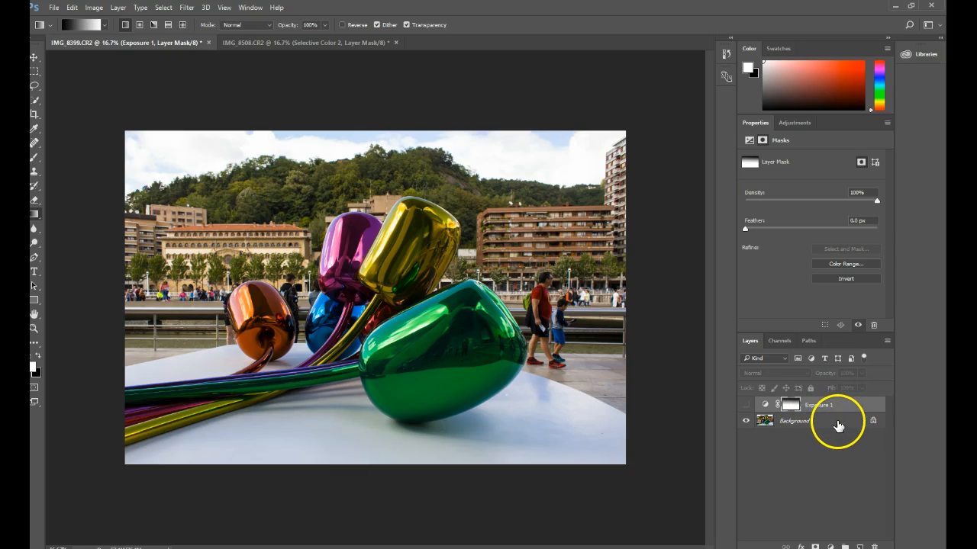
pyautogui.click(833, 421)
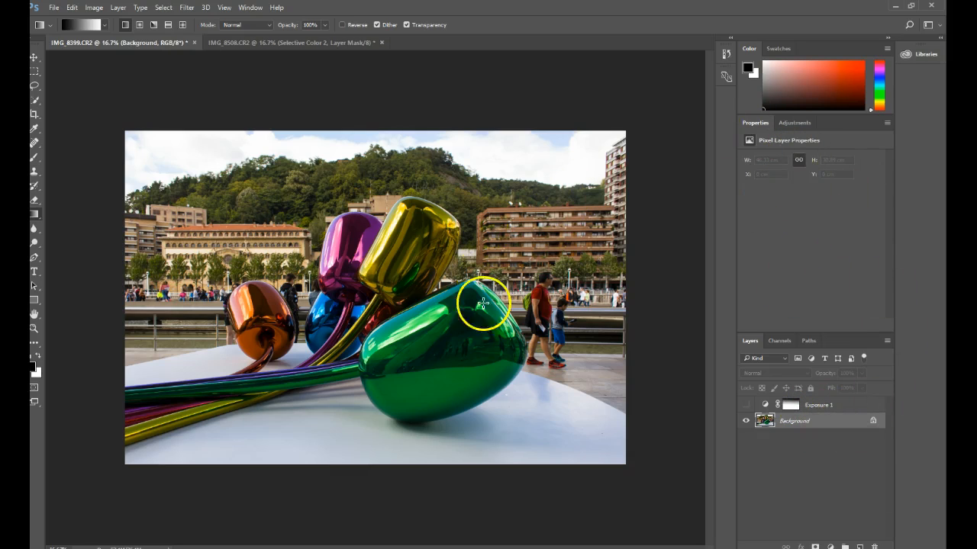
pyautogui.click(795, 123)
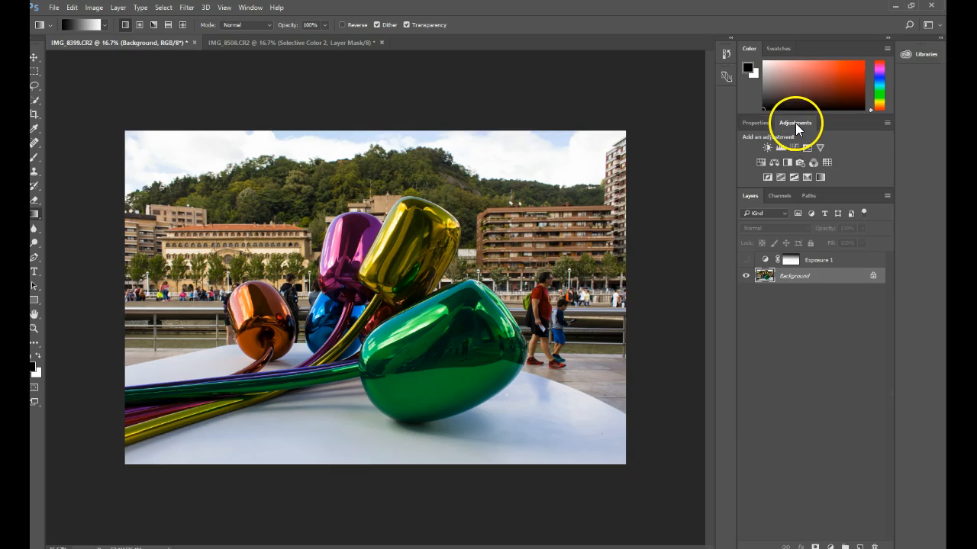
pyautogui.click(798, 163)
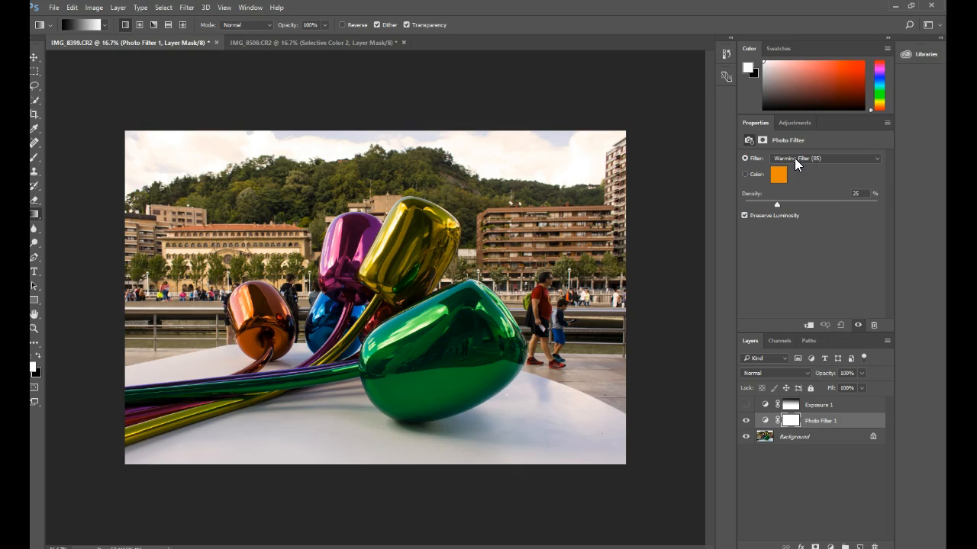
# - Test Preserve Luminosity on the Warming Filter (85) photo filter and set its density to 36%
pyautogui.click(806, 160)
pyautogui.click(745, 216)
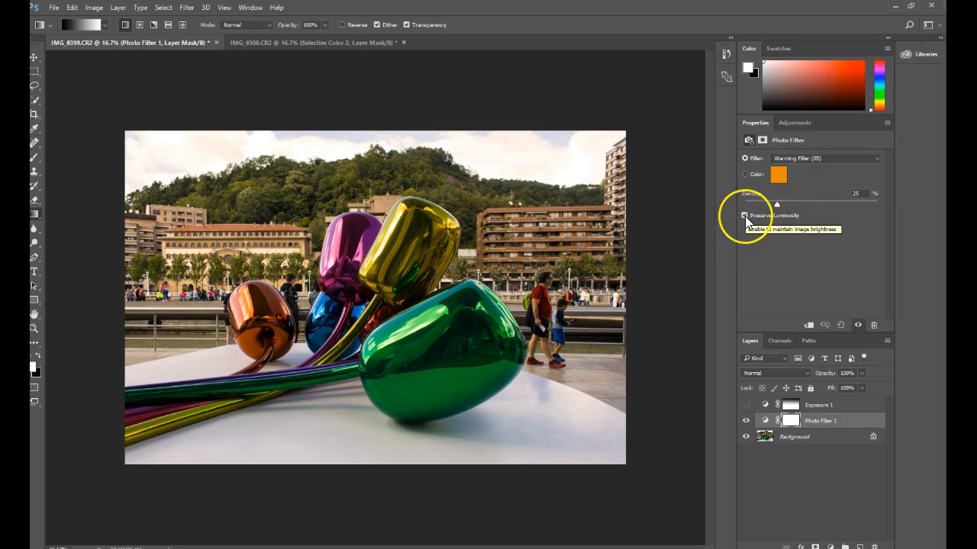
pyautogui.click(745, 216)
pyautogui.click(745, 216)
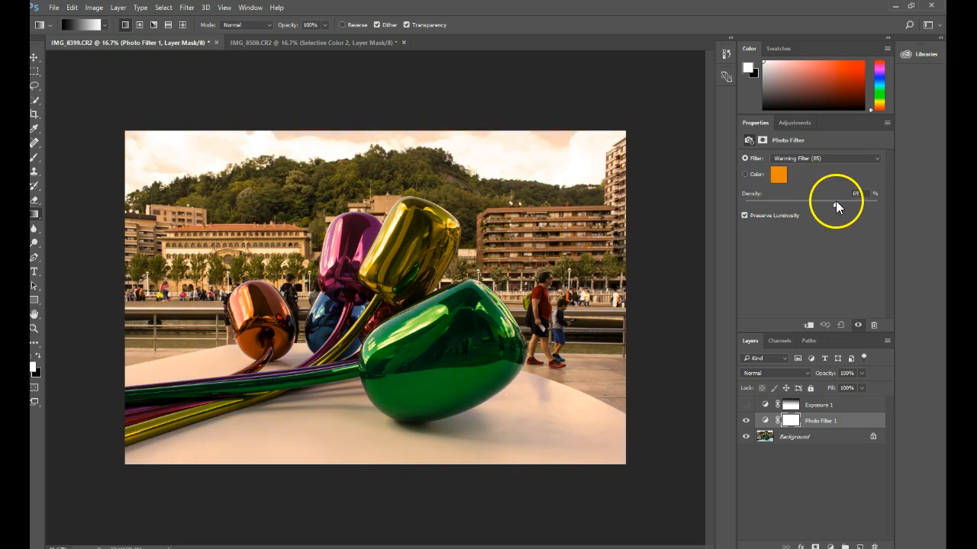
pyautogui.moveTo(818, 197)
pyautogui.mouseDown()
pyautogui.moveTo(782, 196)
pyautogui.moveTo(864, 197)
pyautogui.moveTo(809, 197)
pyautogui.mouseUp()
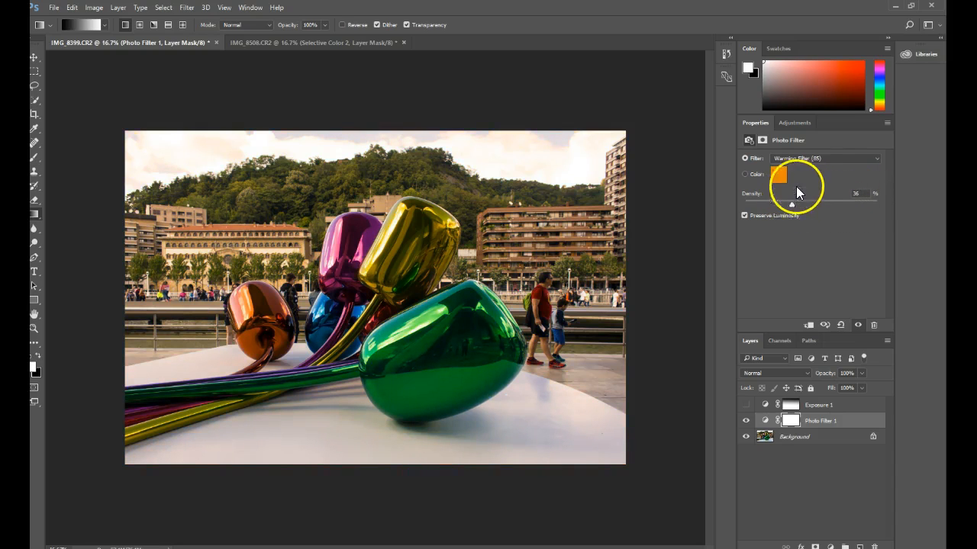
# - Go through the warming and cooling presets of the Photo Filter and settle on the Red filter
pyautogui.click(802, 158)
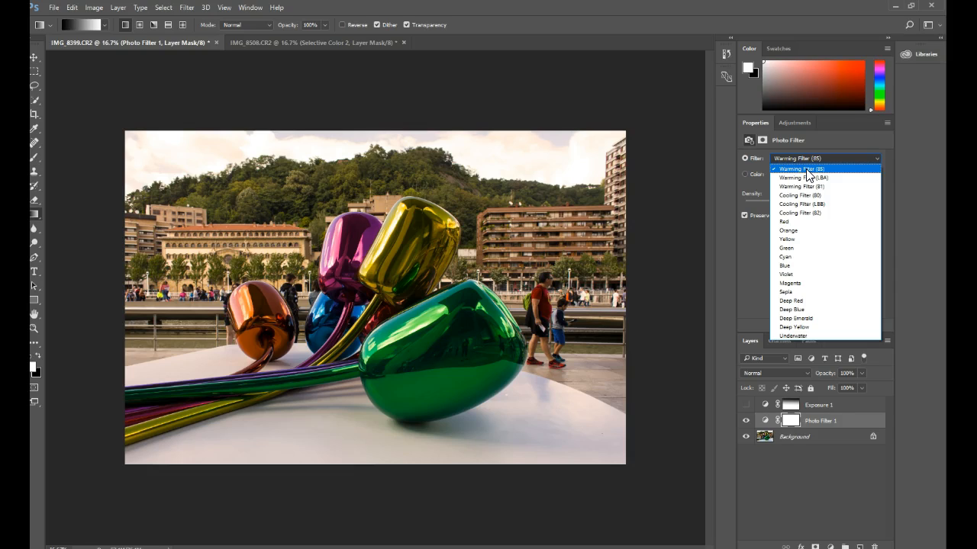
pyautogui.click(807, 171)
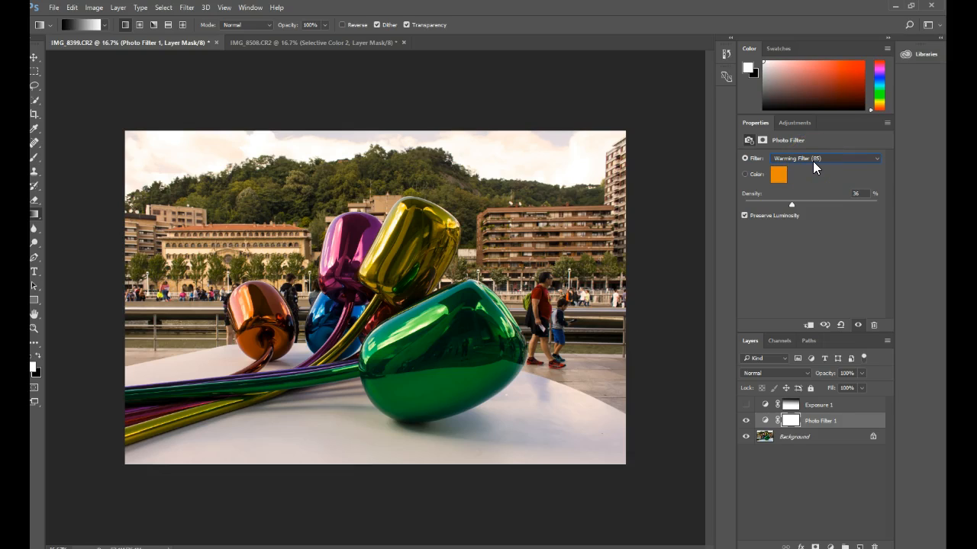
pyautogui.press('Down')
pyautogui.press('Down')
pyautogui.press('Down')
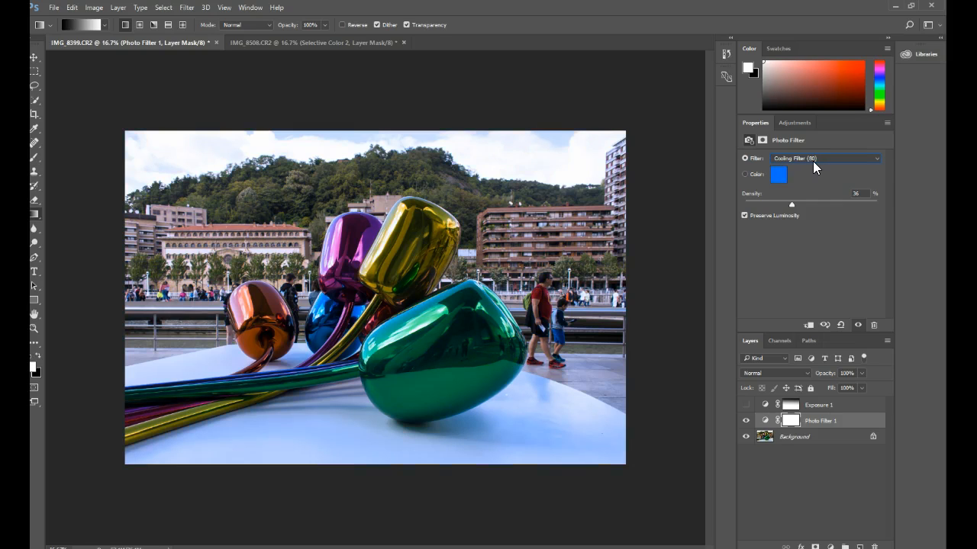
pyautogui.press('Down')
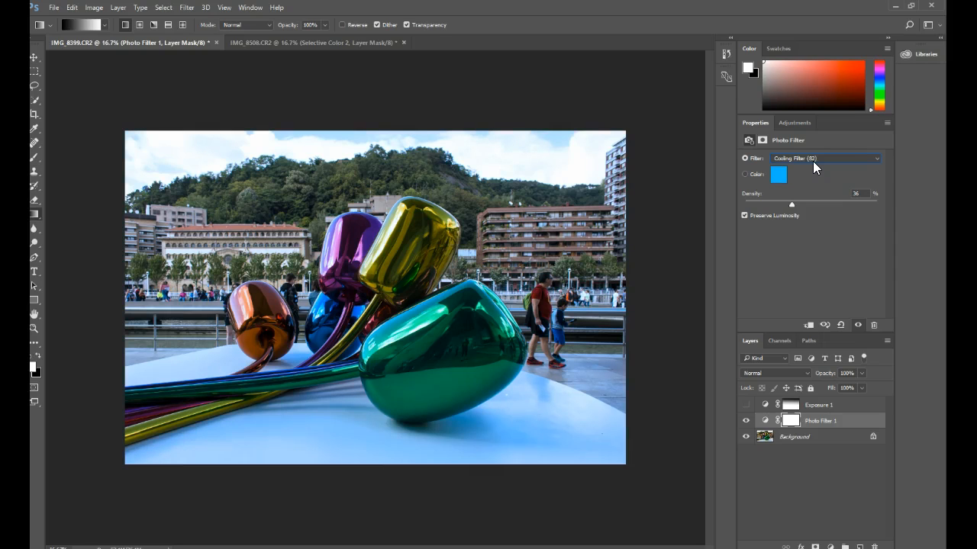
pyautogui.press('Down')
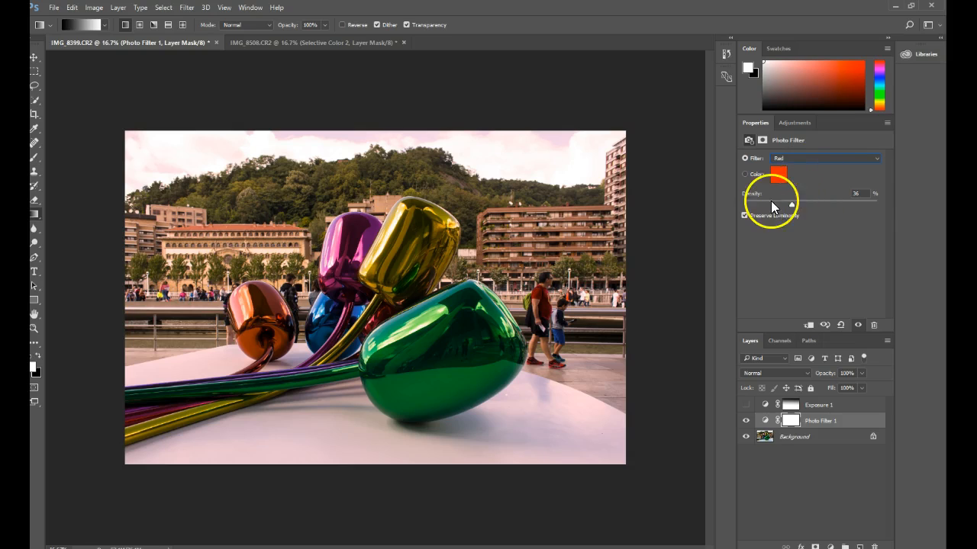
# - Toggle the Photo Filter 1 layer off and on repeatedly to compare the photo with and without the red tint
pyautogui.click(746, 421)
pyautogui.click(746, 421)
pyautogui.click(746, 421)
pyautogui.click(746, 422)
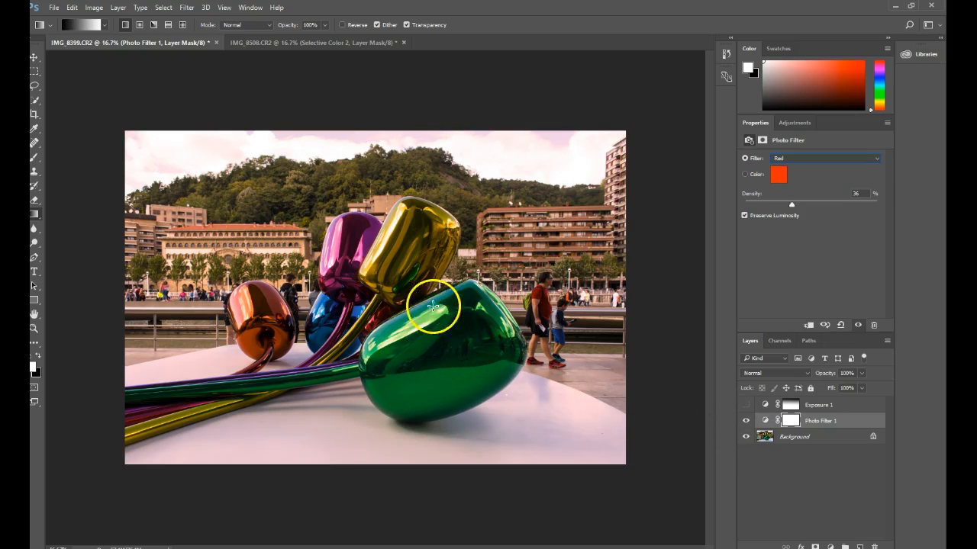
pyautogui.click(746, 421)
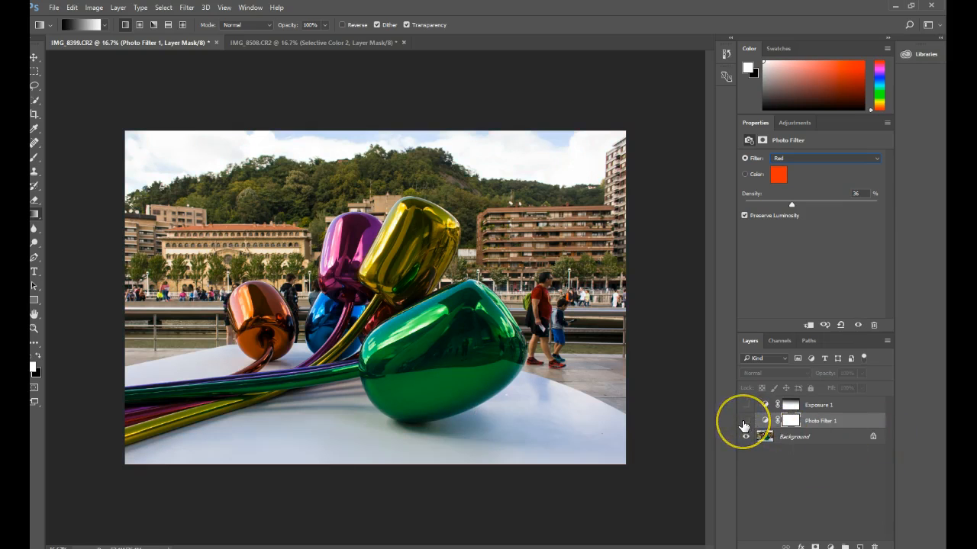
pyautogui.click(746, 421)
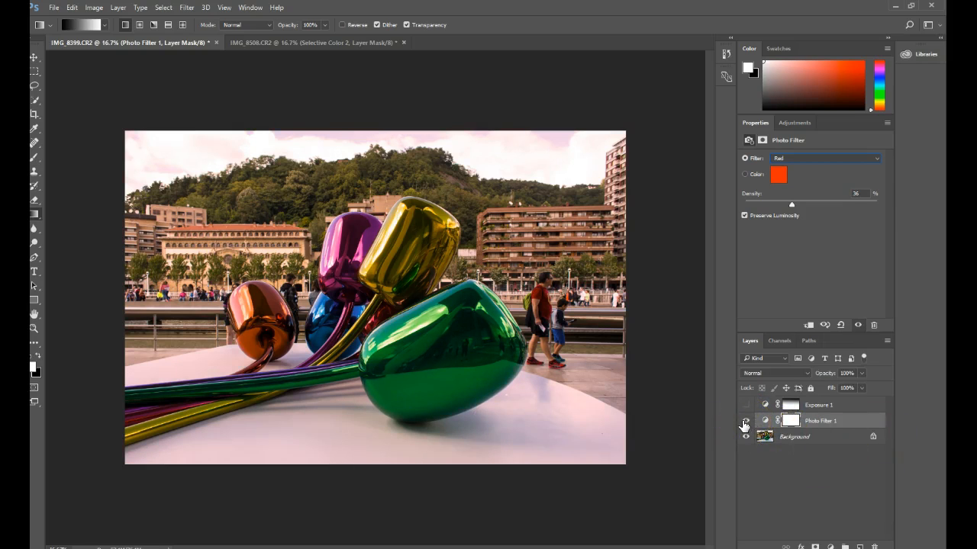
pyautogui.click(745, 422)
pyautogui.click(745, 422)
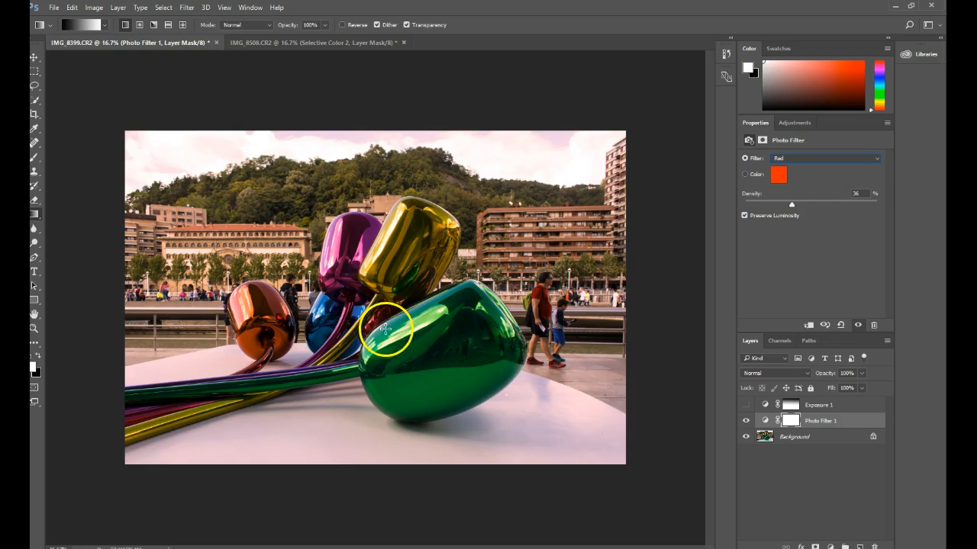
pyautogui.click(745, 422)
pyautogui.click(745, 423)
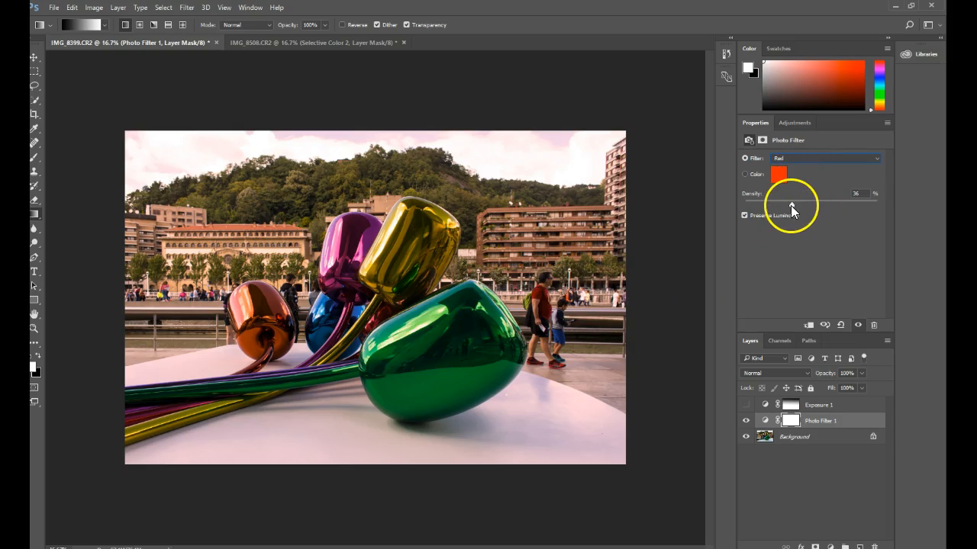
# - Set the red Photo Filter's density to 33% and compare the photo with the filter hidden and shown
pyautogui.moveTo(790, 203); pyautogui.dragTo(823, 210)
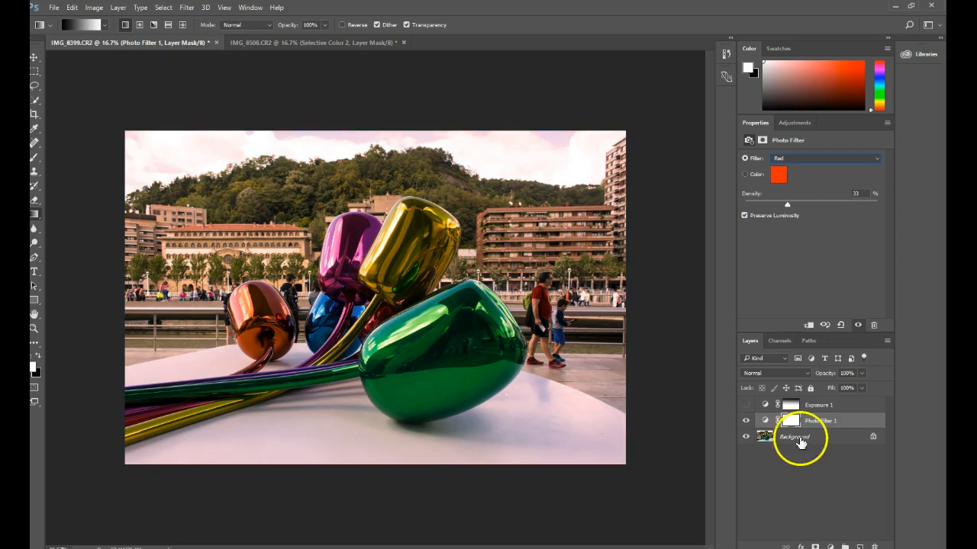
pyautogui.click(746, 421)
pyautogui.click(746, 421)
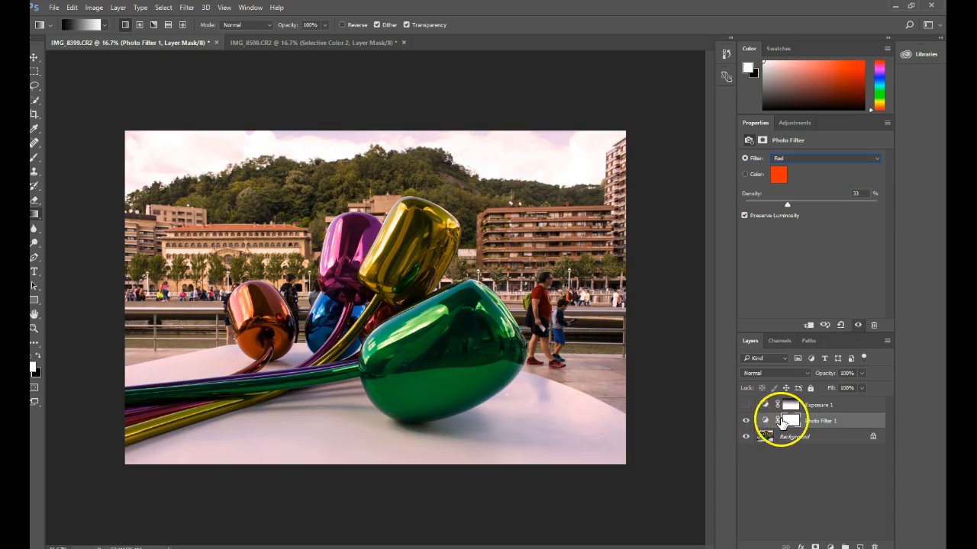
# - Select the Photo Filter 1 layer mask and activate the Brush tool for painting on it
pyautogui.click(790, 420)
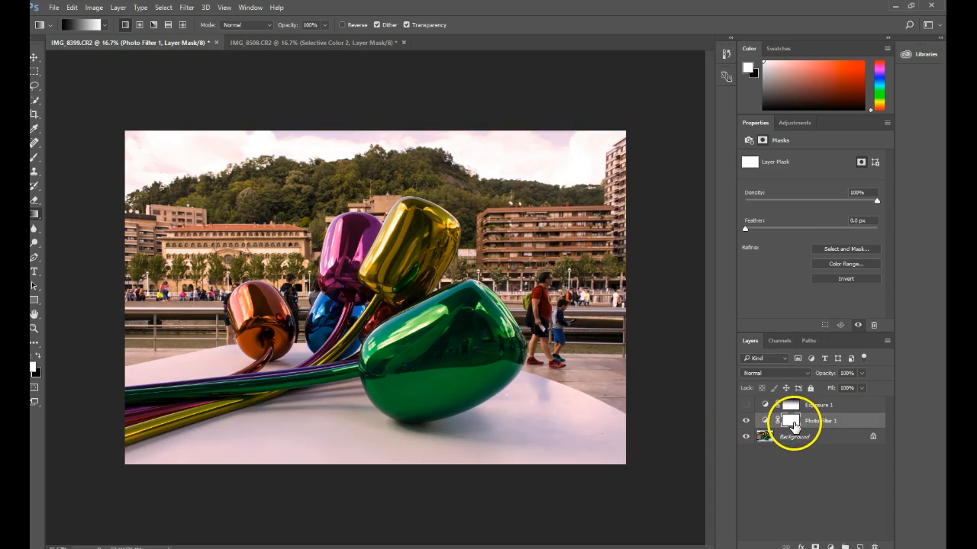
pyautogui.rightClick(37, 210)
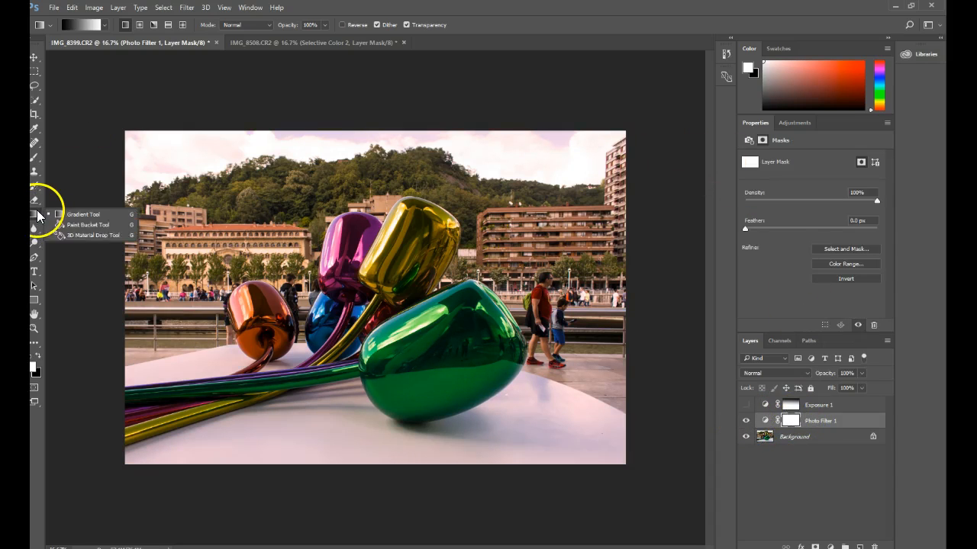
pyautogui.click(122, 216)
pyautogui.click(32, 160)
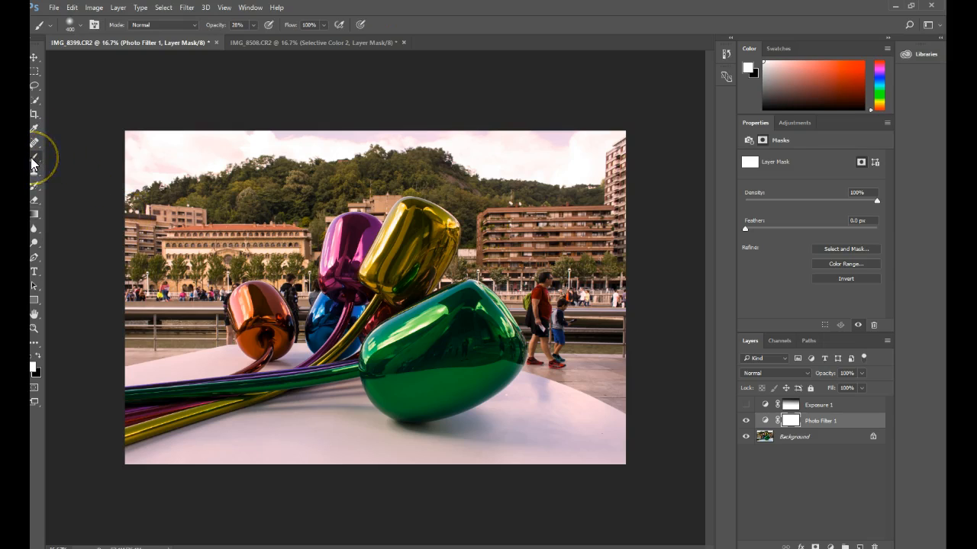
pyautogui.rightClick(32, 162)
pyautogui.click(114, 156)
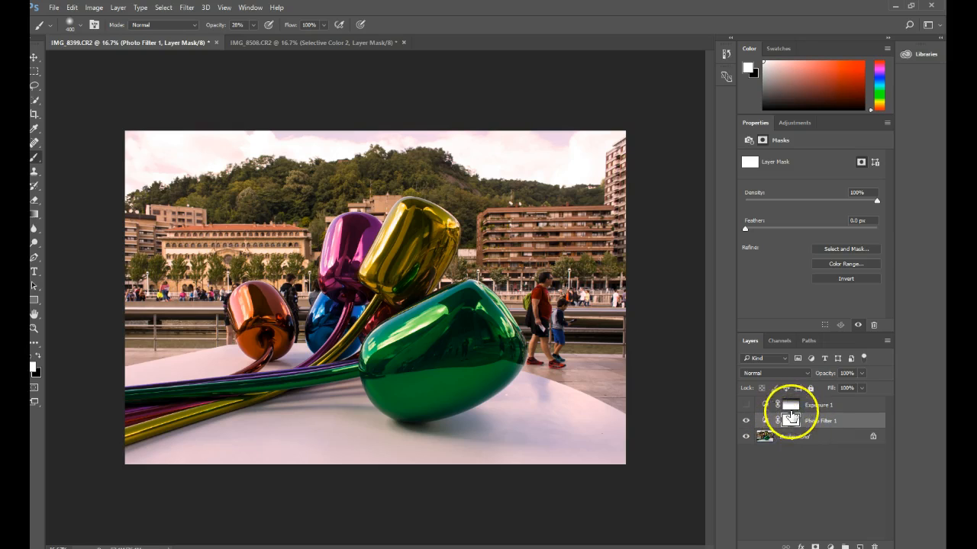
# - Swap the foreground and background colours back and forth, ending with black as the foreground colour
pyautogui.click(39, 354)
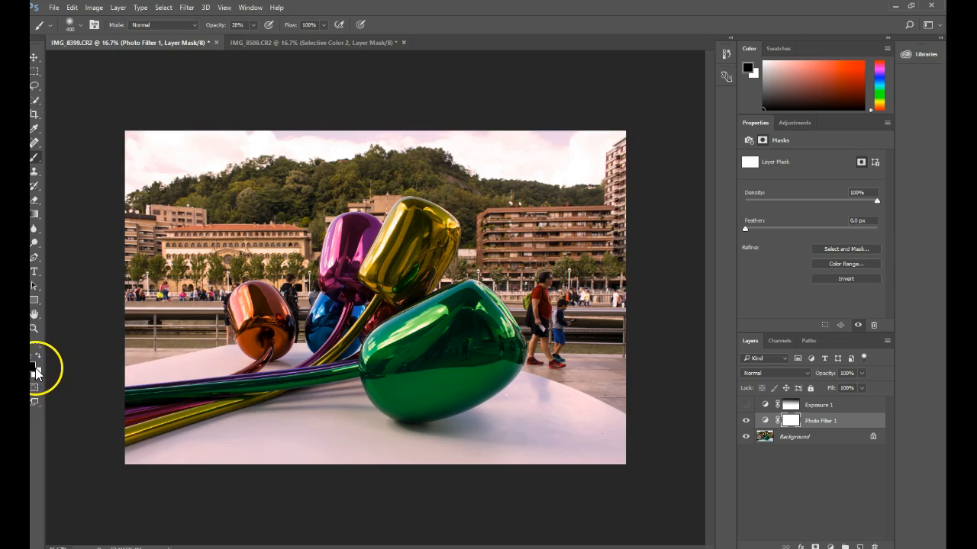
pyautogui.press('x')
pyautogui.press('x')
pyautogui.press('x')
pyautogui.press('x')
pyautogui.press('x')
pyautogui.press('x')
pyautogui.press('x')
pyautogui.press('x')
pyautogui.press('x')
pyautogui.press('x')
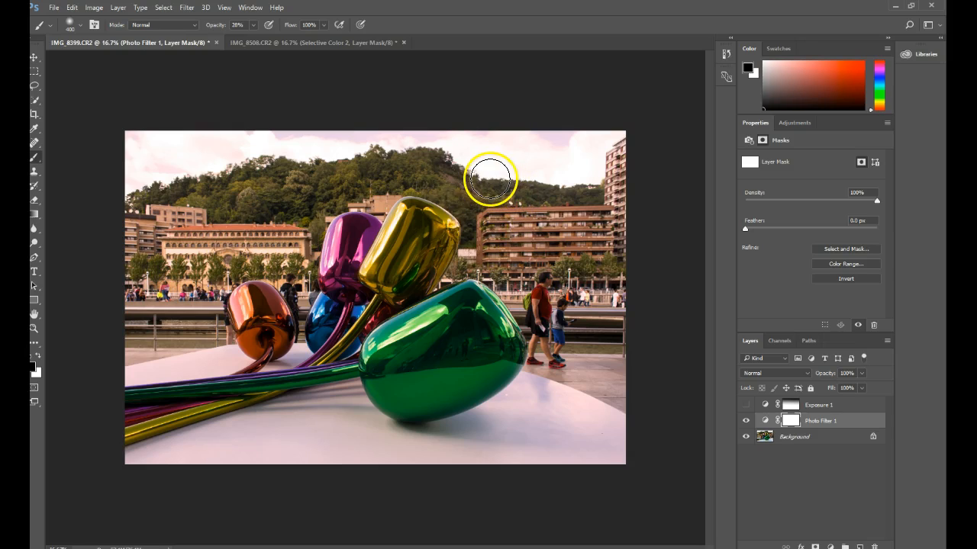
# - Choose the soft round 400 px brush with 0% hardness and set the brush opacity to 42%
pyautogui.click(74, 28)
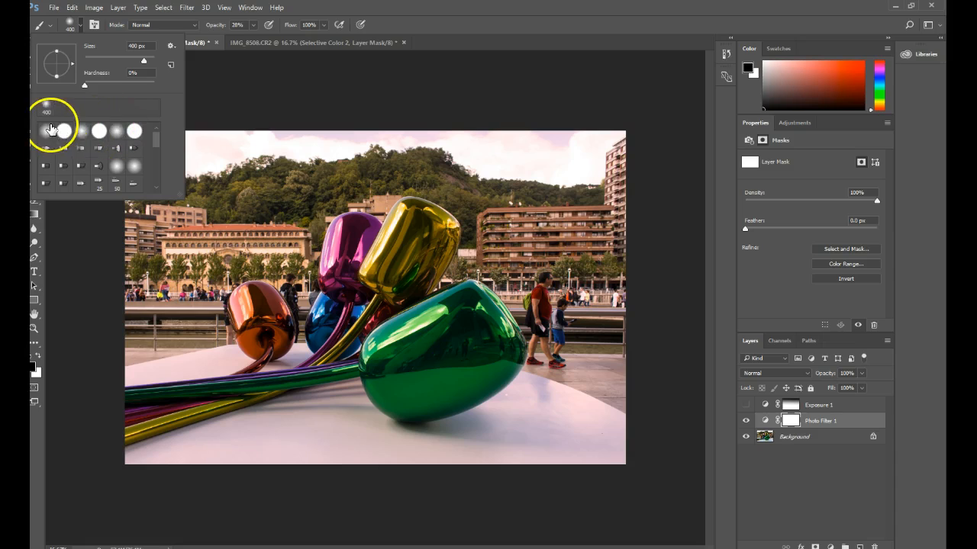
pyautogui.click(46, 106)
pyautogui.click(234, 107)
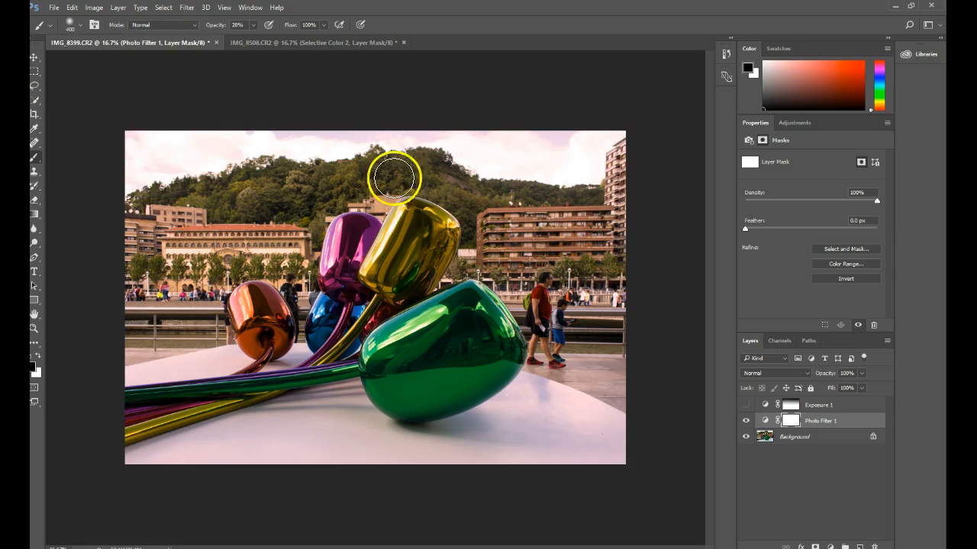
pyautogui.click(253, 26)
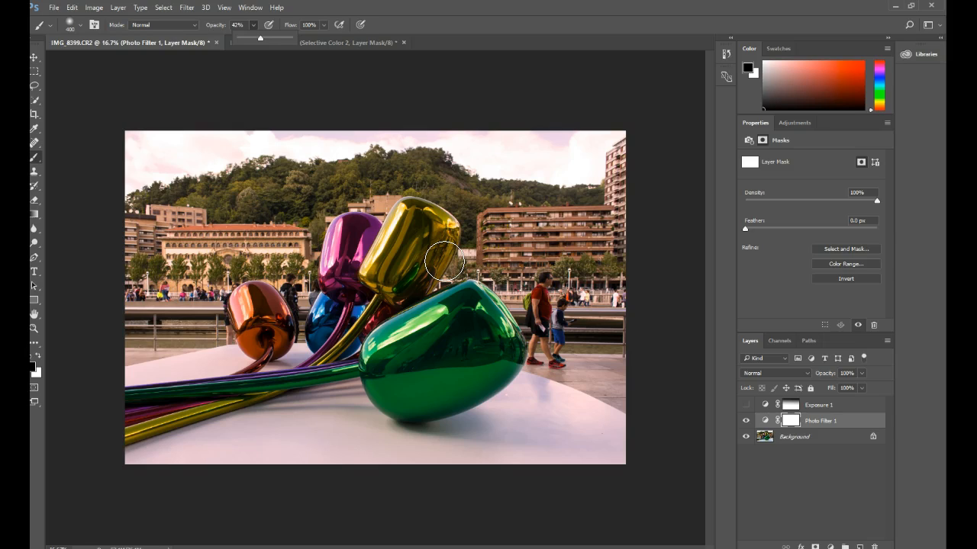
# - Shrink and enlarge the brush in increments, ending at a size of 250 px
pyautogui.press('[')
pyautogui.press('[')
pyautogui.press('[')
pyautogui.press('[')
pyautogui.press('[')
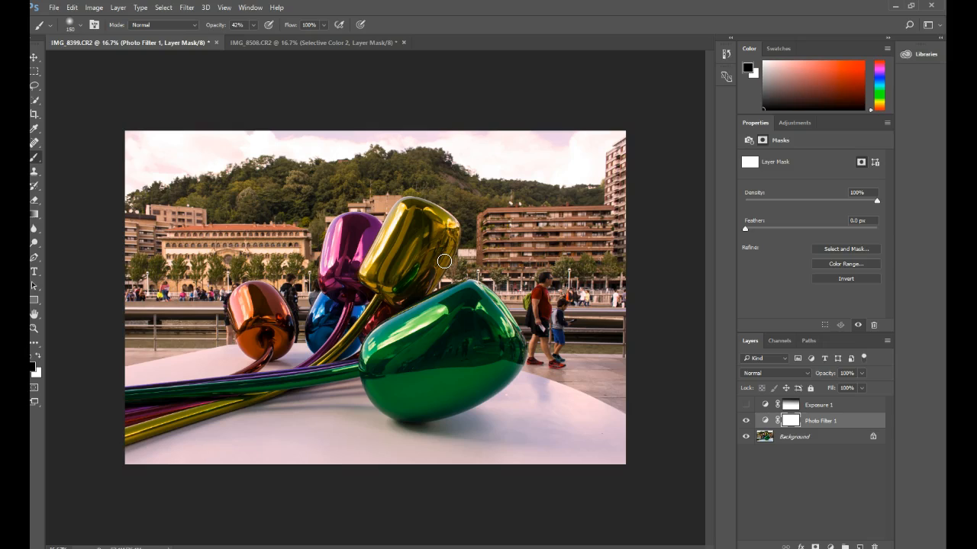
pyautogui.press('[')
pyautogui.press('[')
pyautogui.press('[')
pyautogui.press(']')
pyautogui.press(']')
pyautogui.press(']')
pyautogui.press(']')
pyautogui.press(']')
pyautogui.press(']')
pyautogui.press(']')
pyautogui.press(']')
pyautogui.press(']')
pyautogui.press(']')
pyautogui.press(']')
pyautogui.press(']')
pyautogui.press('[')
pyautogui.press('[')
pyautogui.press('[')
pyautogui.press('[')
pyautogui.press('[')
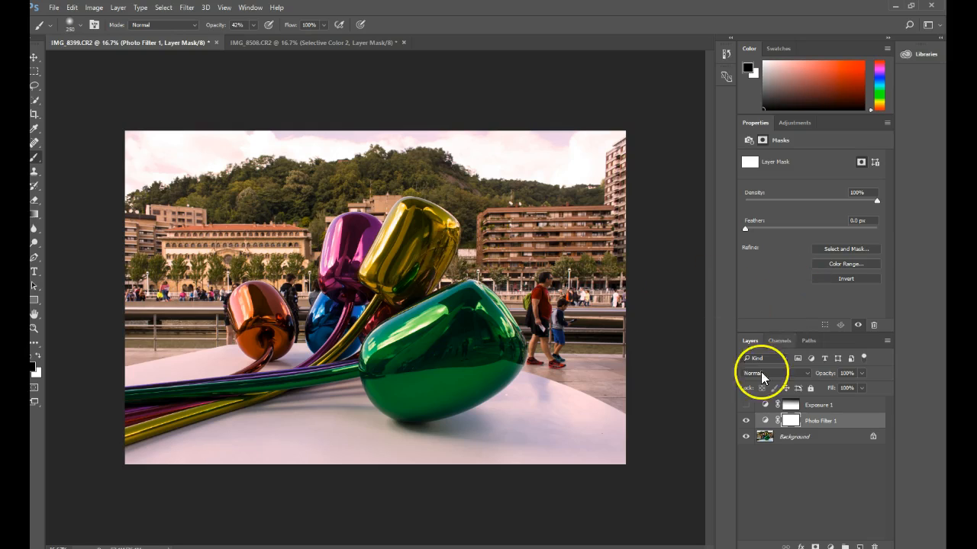
# - On the Photo Filter 1 layer mask, paint black at 42% opacity over the sky on the photo's right side
pyautogui.click(833, 427)
pyautogui.click(791, 419)
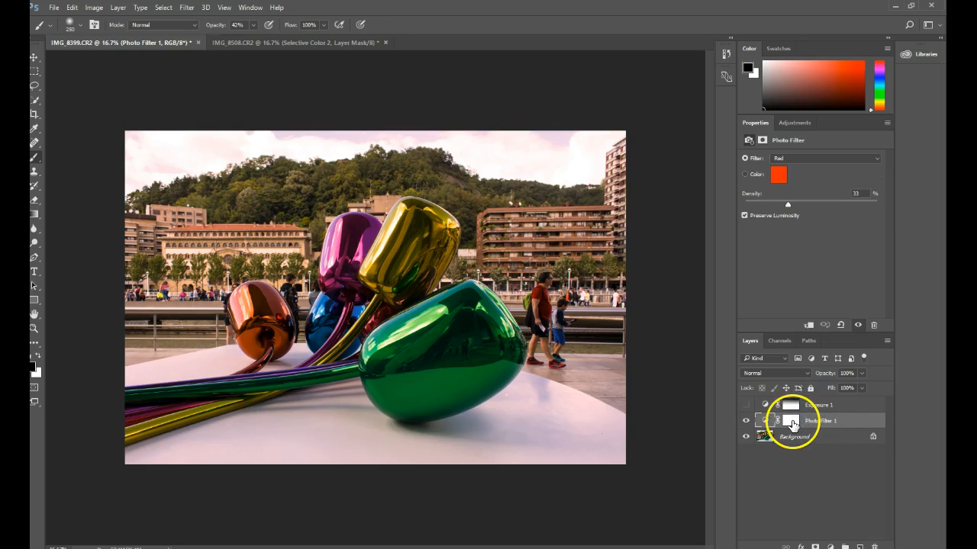
pyautogui.click(558, 172)
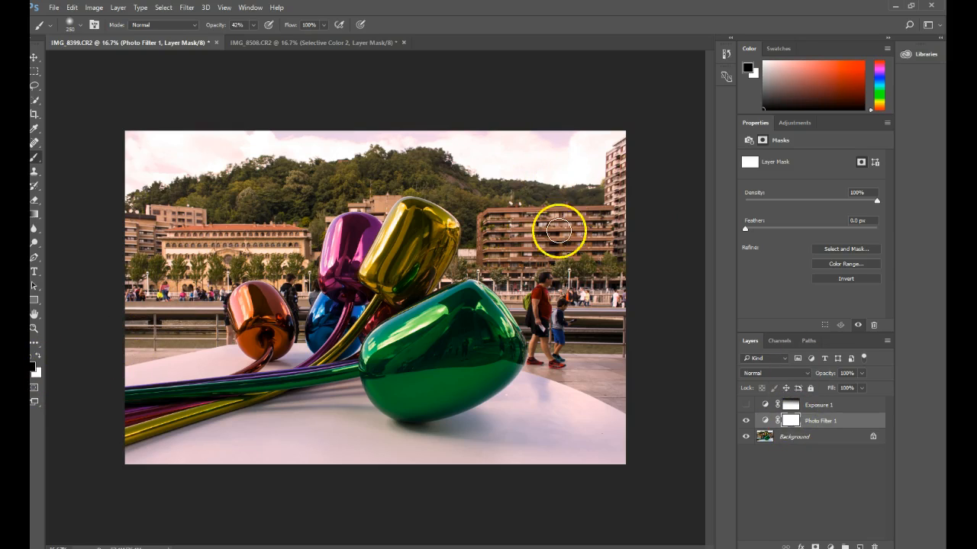
pyautogui.moveTo(575, 135)
pyautogui.mouseDown()
pyautogui.moveTo(505, 170)
pyautogui.moveTo(511, 137)
pyautogui.moveTo(257, 142)
pyautogui.moveTo(496, 166)
pyautogui.mouseUp()
pyautogui.click(792, 420)
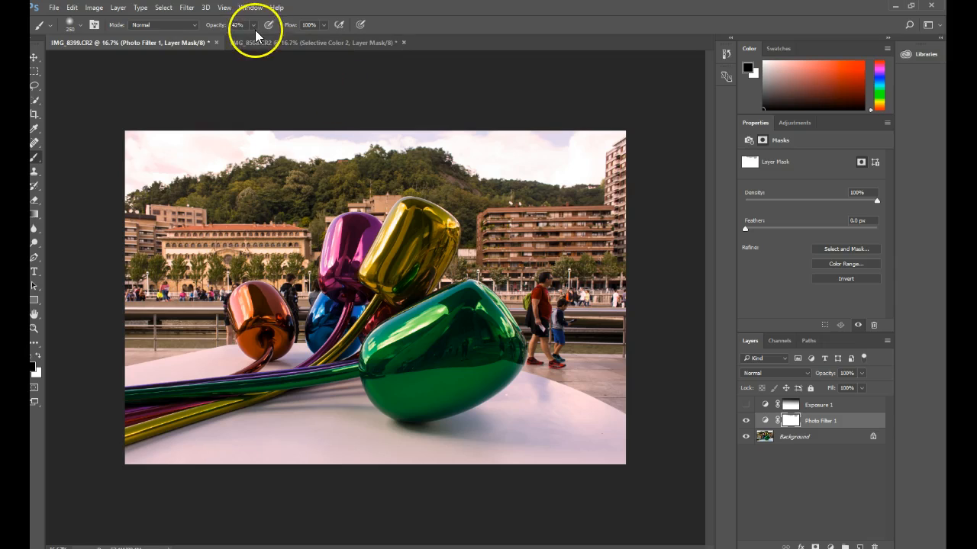
# - Set the brush opacity to 100% and paint black across the sky on the Photo Filter 1 mask
pyautogui.click(252, 25)
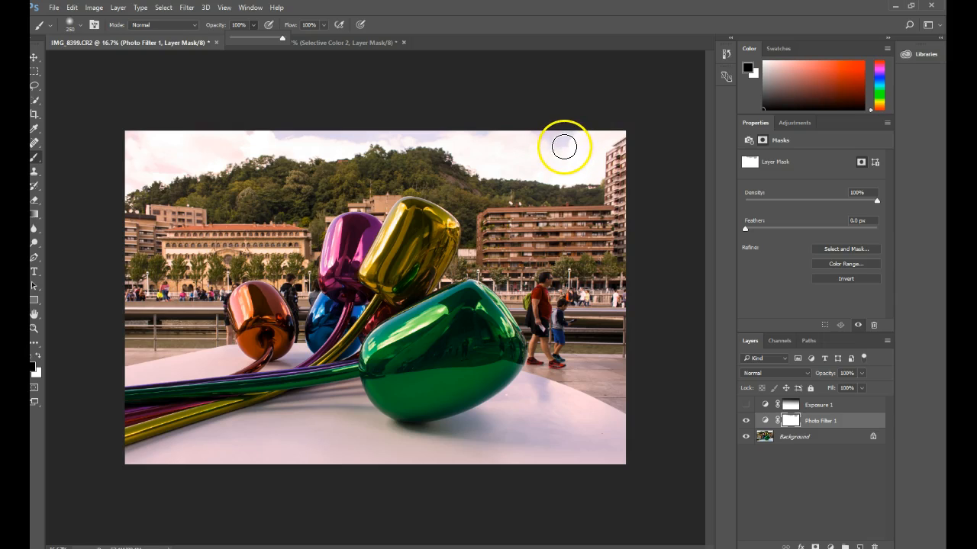
pyautogui.moveTo(569, 153); pyautogui.dragTo(566, 138)
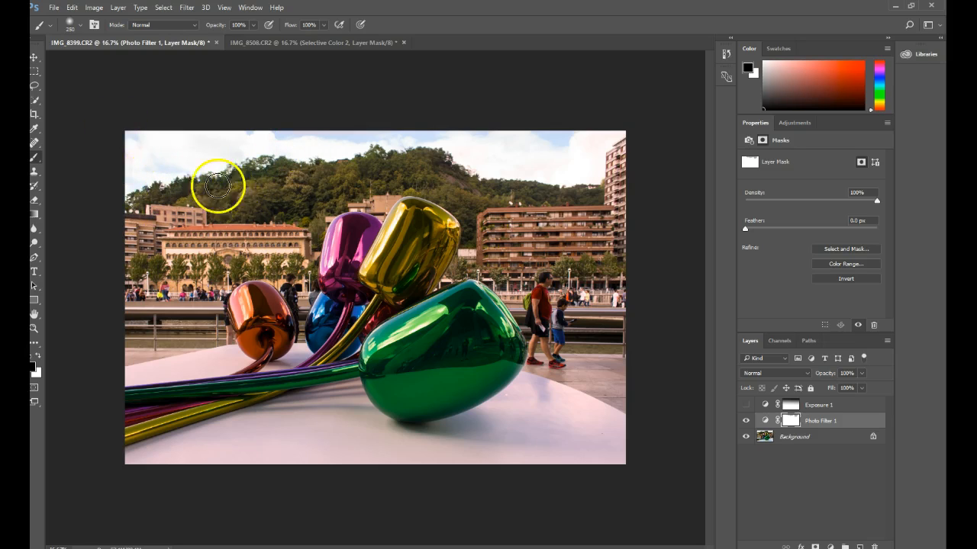
# - Paint black on the Photo Filter 1 layer mask along the sky's lower edge, just above the hills and buildings
pyautogui.hotkey('ctrl', '+')
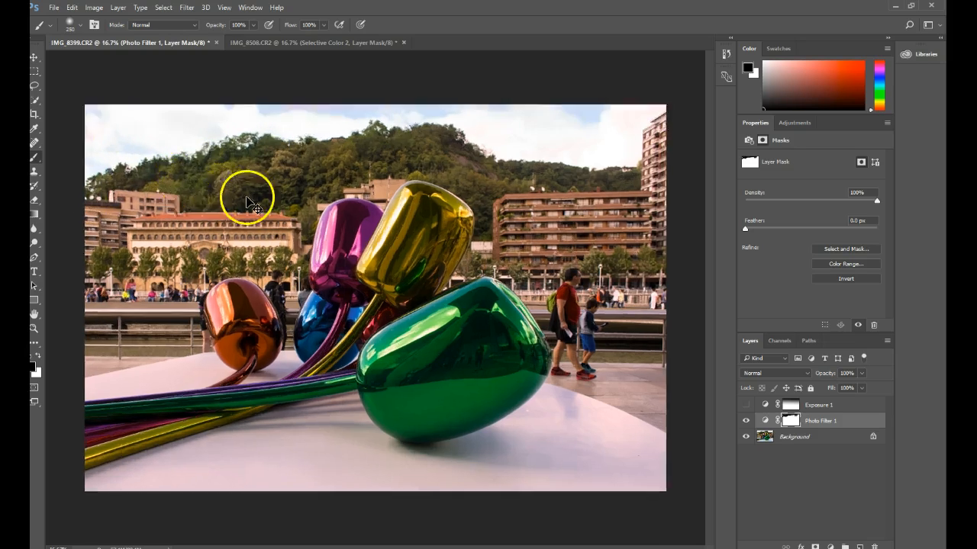
pyautogui.hotkey('ctrl', '+')
pyautogui.moveTo(242, 114); pyautogui.dragTo(537, 287)
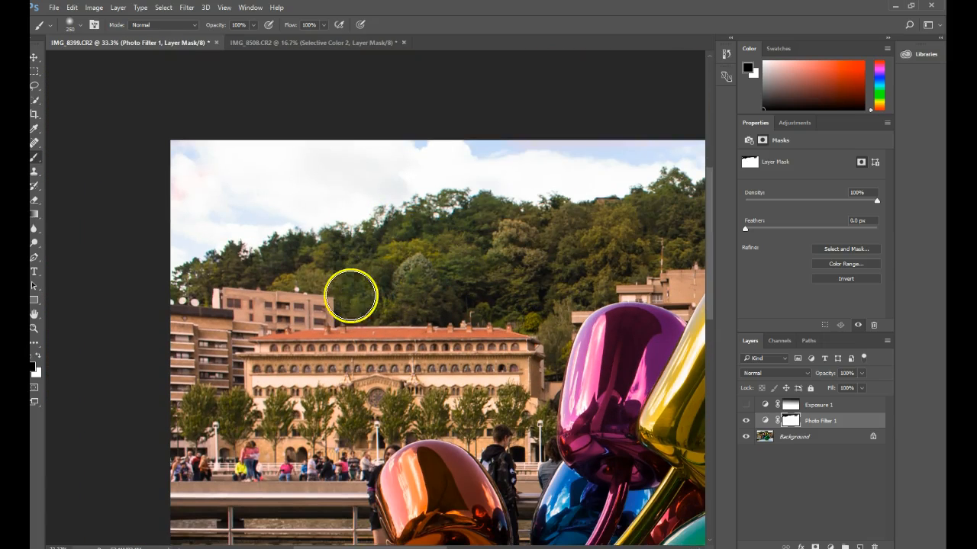
pyautogui.moveTo(319, 272)
pyautogui.mouseDown()
pyautogui.moveTo(352, 305)
pyautogui.moveTo(501, 308)
pyautogui.moveTo(563, 272)
pyautogui.moveTo(560, 324)
pyautogui.moveTo(559, 311)
pyautogui.moveTo(621, 259)
pyautogui.moveTo(562, 303)
pyautogui.moveTo(648, 230)
pyautogui.moveTo(308, 219)
pyautogui.mouseUp()
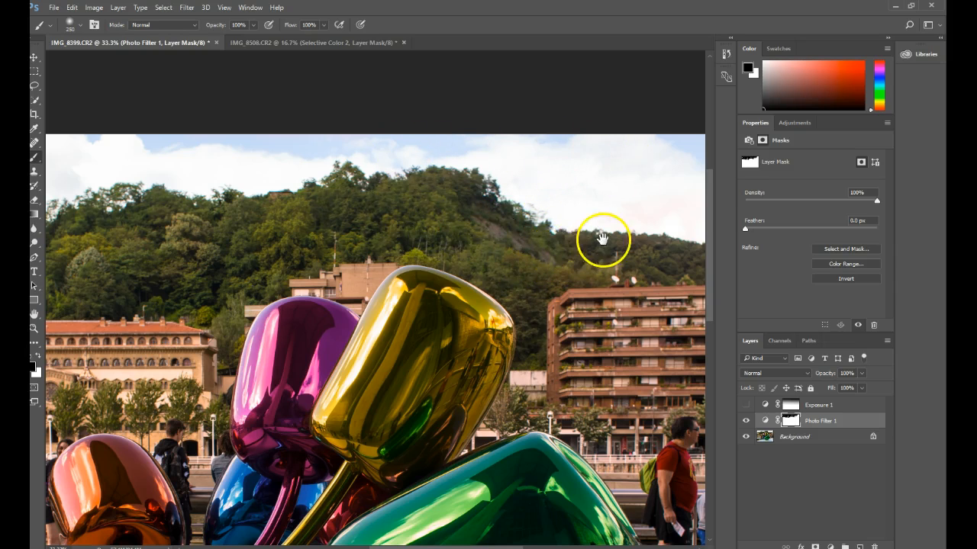
pyautogui.moveTo(602, 240); pyautogui.dragTo(475, 225)
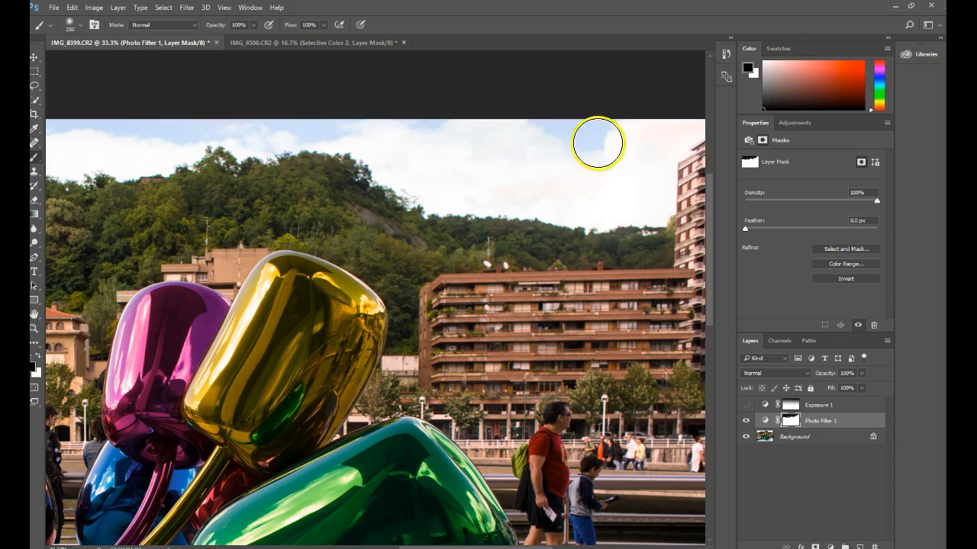
pyautogui.moveTo(556, 210); pyautogui.dragTo(410, 205)
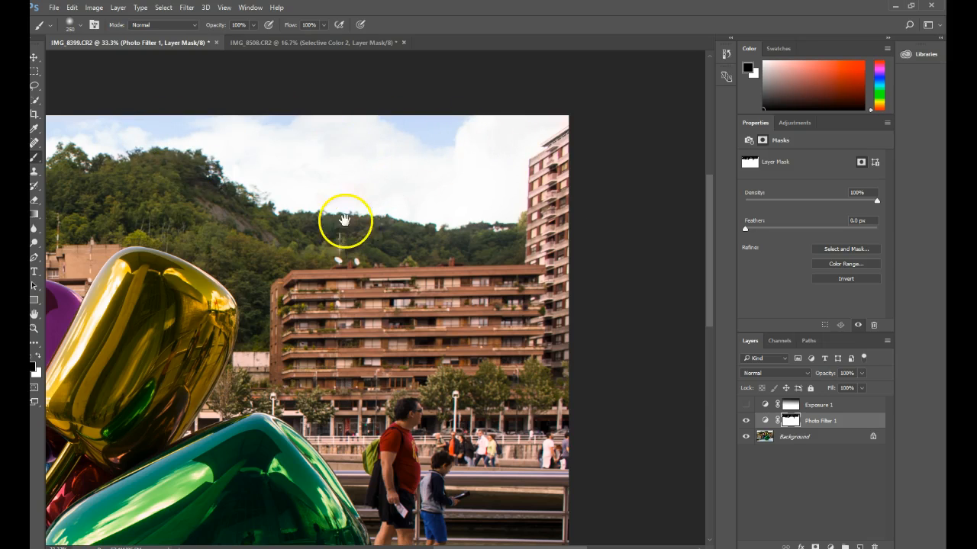
pyautogui.moveTo(344, 218); pyautogui.dragTo(712, 201)
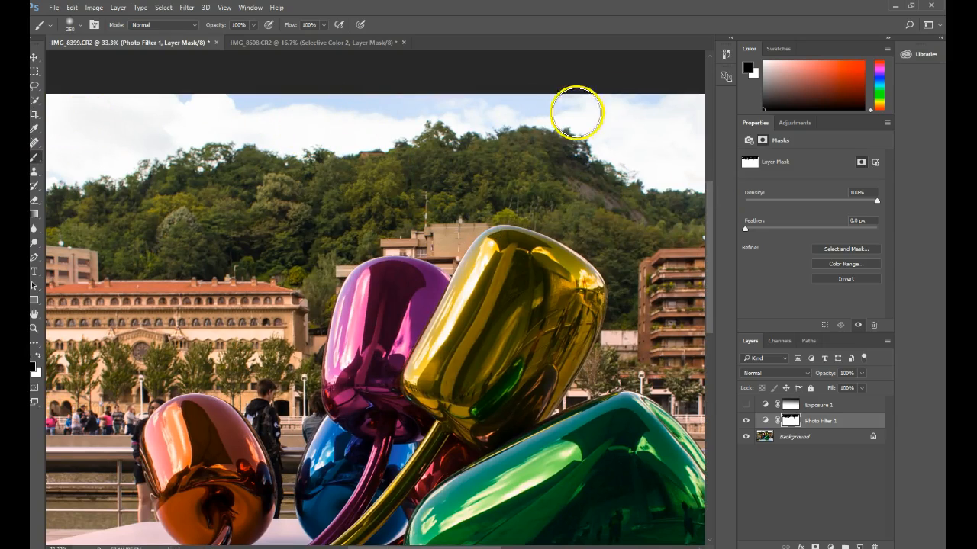
# - Hide and show the Photo Filter 1 layer repeatedly to compare the photo with and without the filter
pyautogui.click(746, 423)
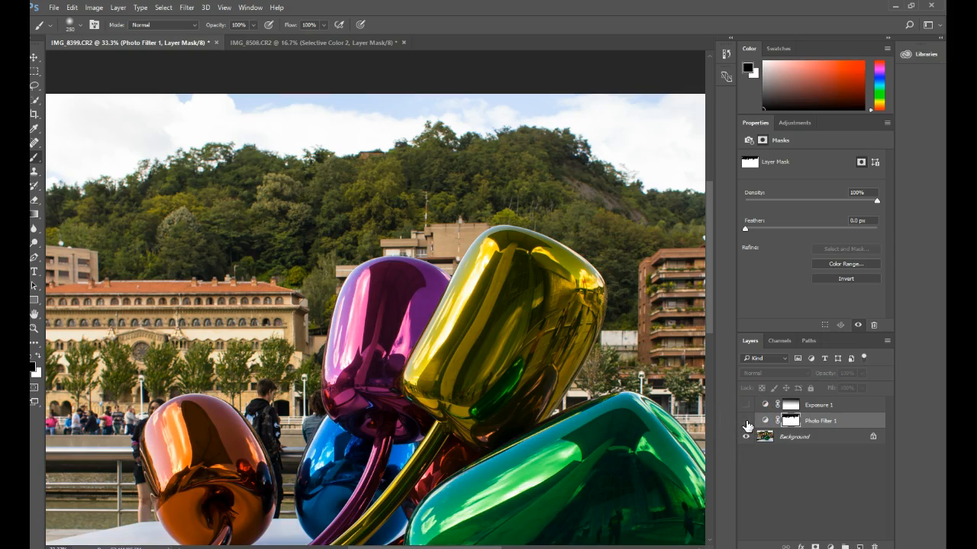
pyautogui.click(746, 423)
pyautogui.click(746, 424)
pyautogui.click(747, 423)
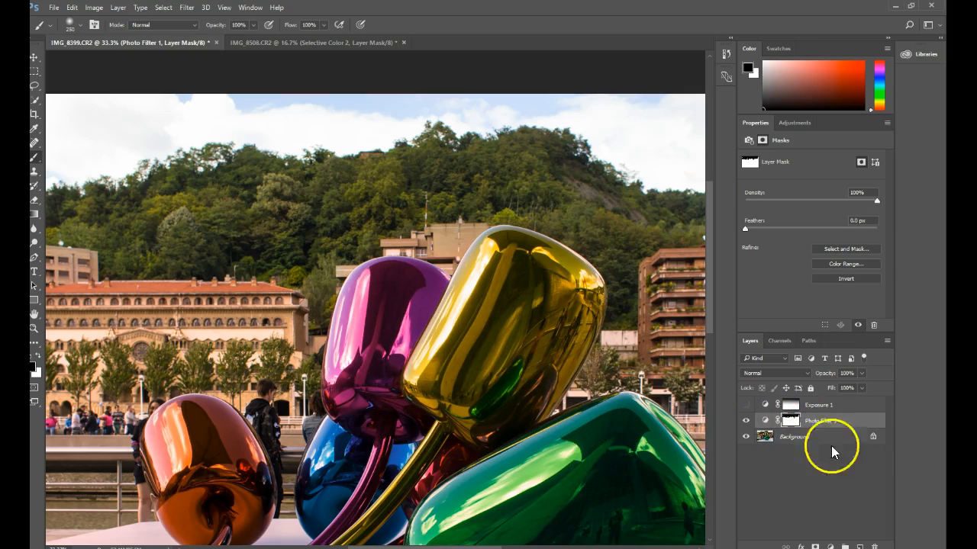
pyautogui.click(745, 421)
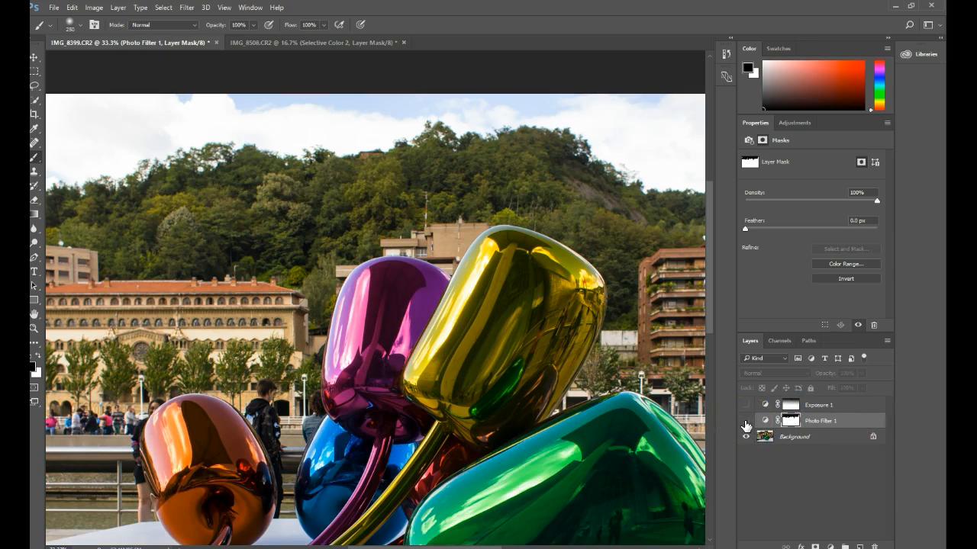
pyautogui.click(746, 423)
pyautogui.click(746, 424)
pyautogui.click(746, 423)
# - Disable and re-enable the Photo Filter 1 layer mask to check its effect on the sky, and view the whole photo
pyautogui.click(785, 424)
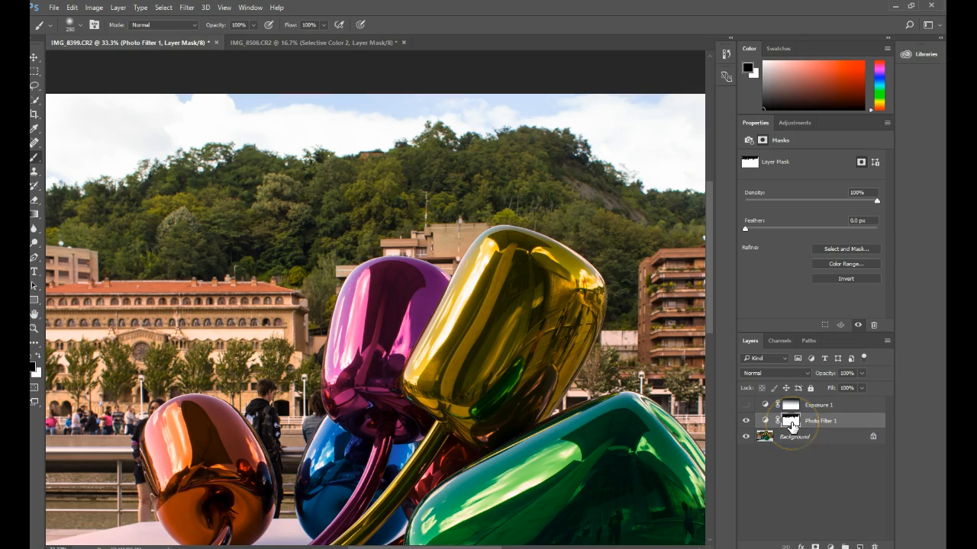
pyautogui.rightClick(791, 425)
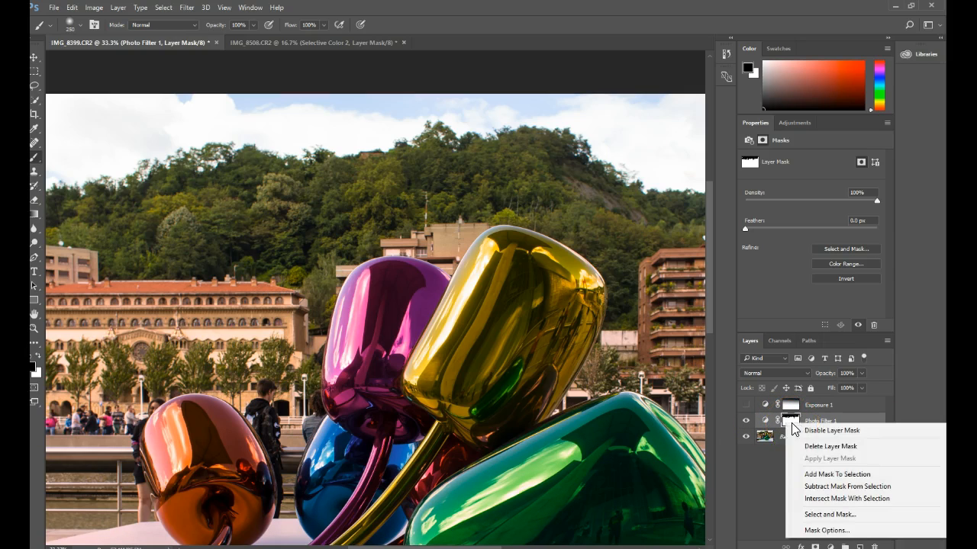
pyautogui.click(831, 431)
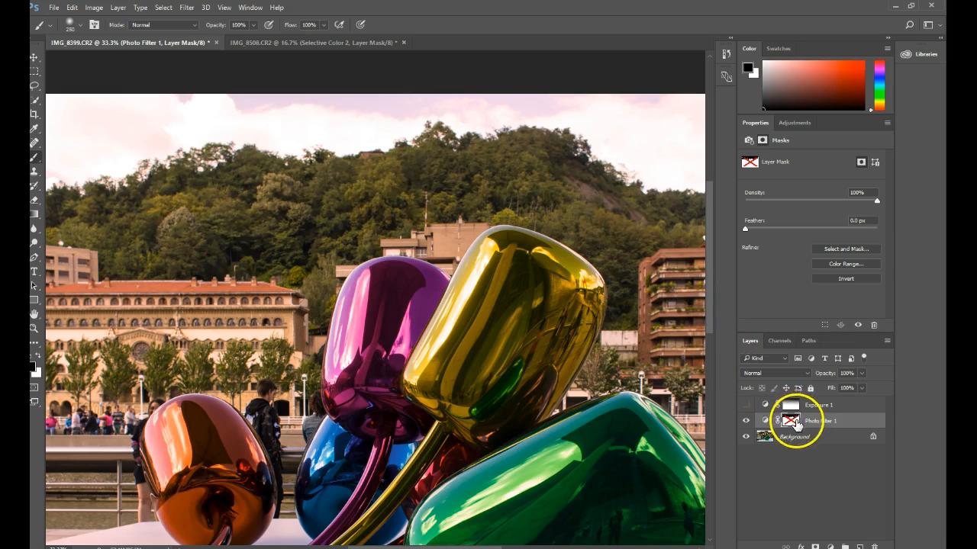
pyautogui.rightClick(789, 421)
pyautogui.click(814, 431)
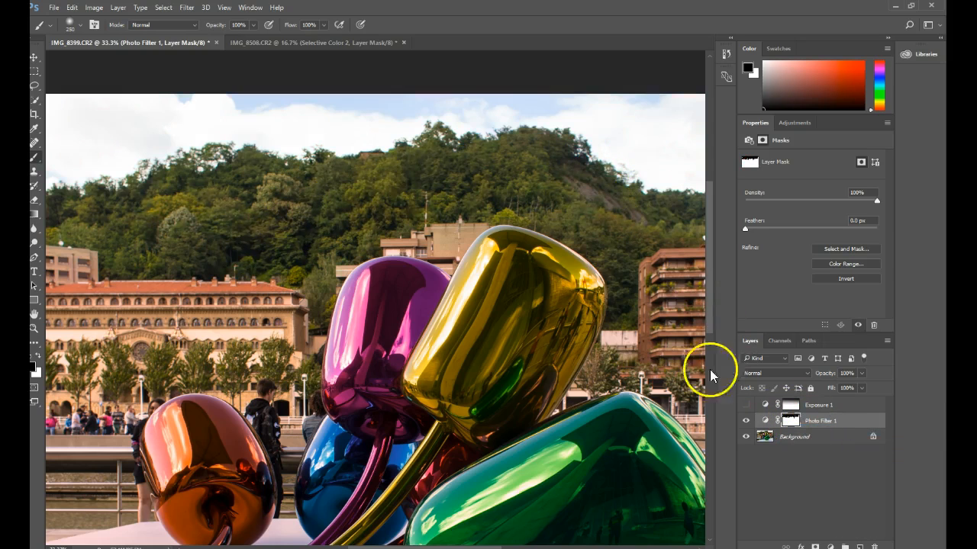
pyautogui.hotkey('ctrl', '-')
pyautogui.hotkey('ctrl', '-')
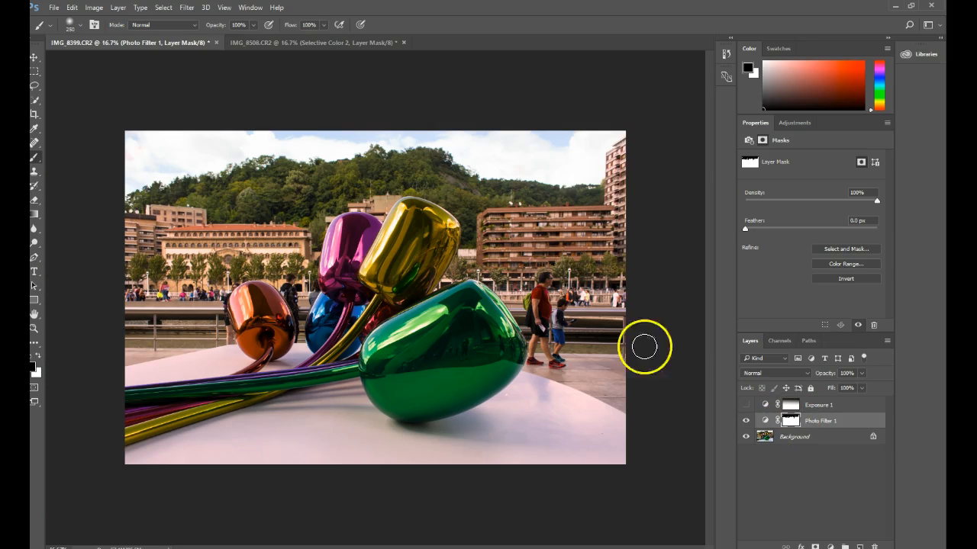
# - Paint black over the tulip sculptures on the Photo Filter 1 mask and toggle the layer's visibility to compare
pyautogui.hotkey('ctrl', '+')
pyautogui.hotkey('ctrl', '+')
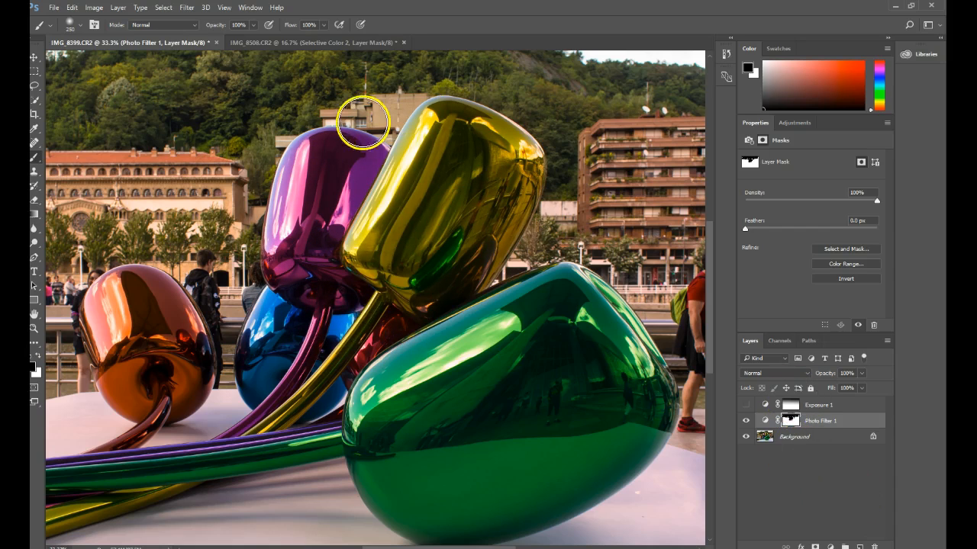
pyautogui.click(745, 422)
pyautogui.click(746, 422)
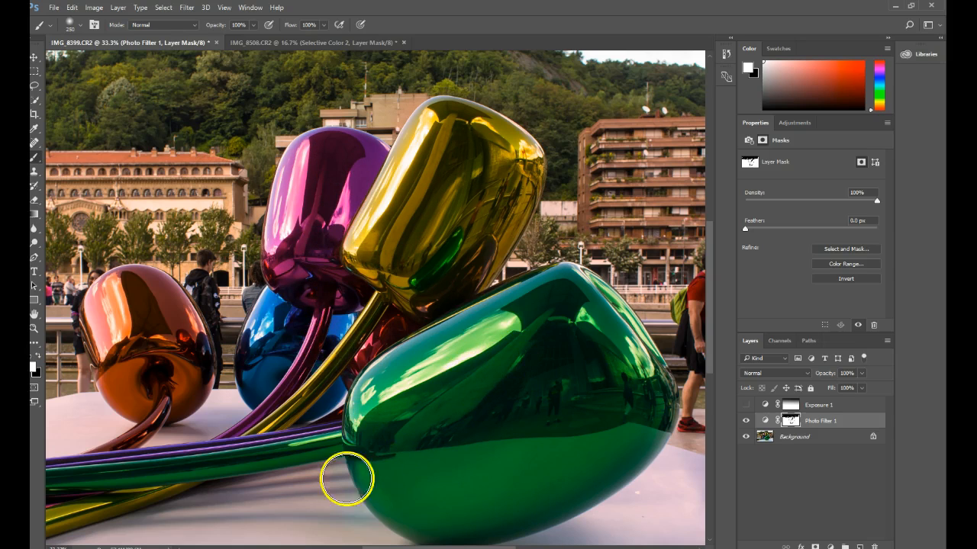
# - Set the layer thumbnails to the largest size with the entire document as thumbnail contents
pyautogui.rightClick(791, 422)
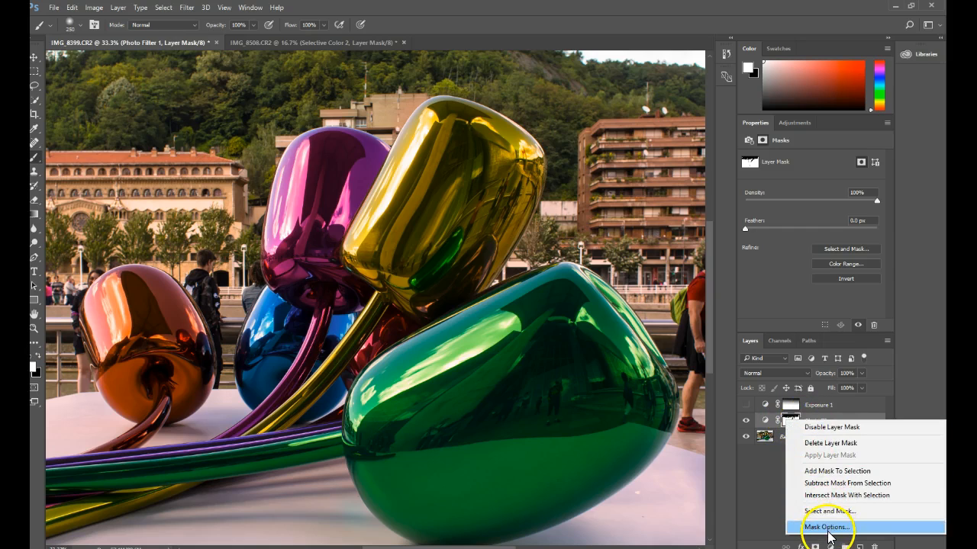
pyautogui.click(745, 475)
pyautogui.click(886, 341)
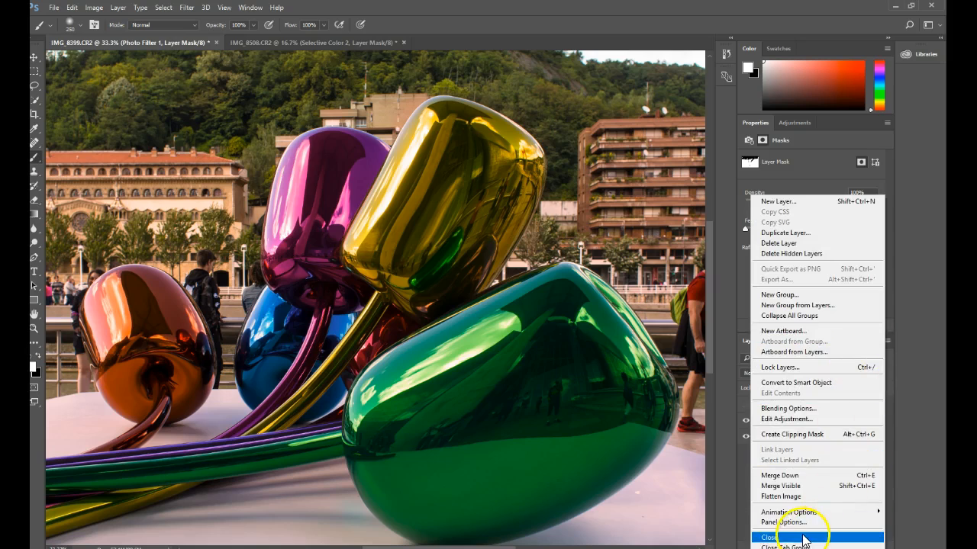
pyautogui.click(801, 522)
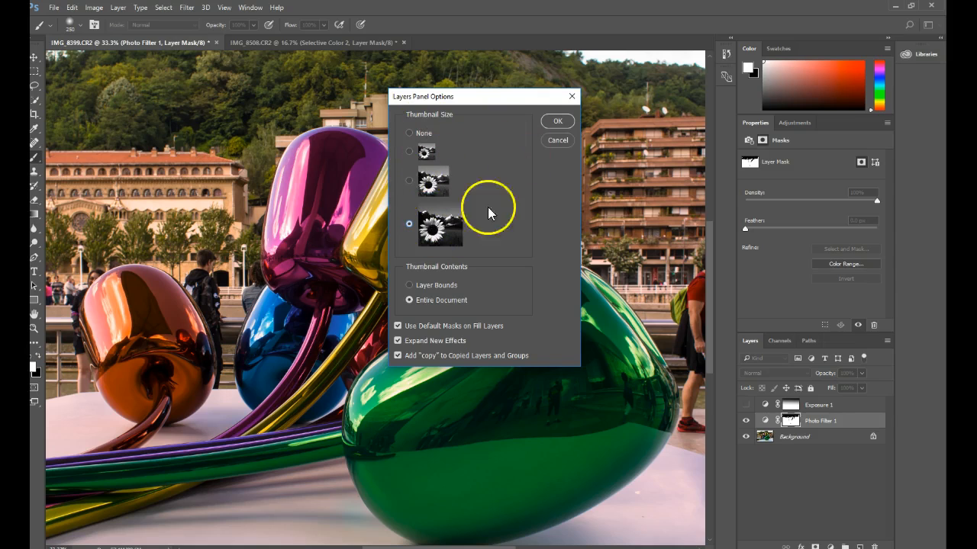
pyautogui.click(556, 121)
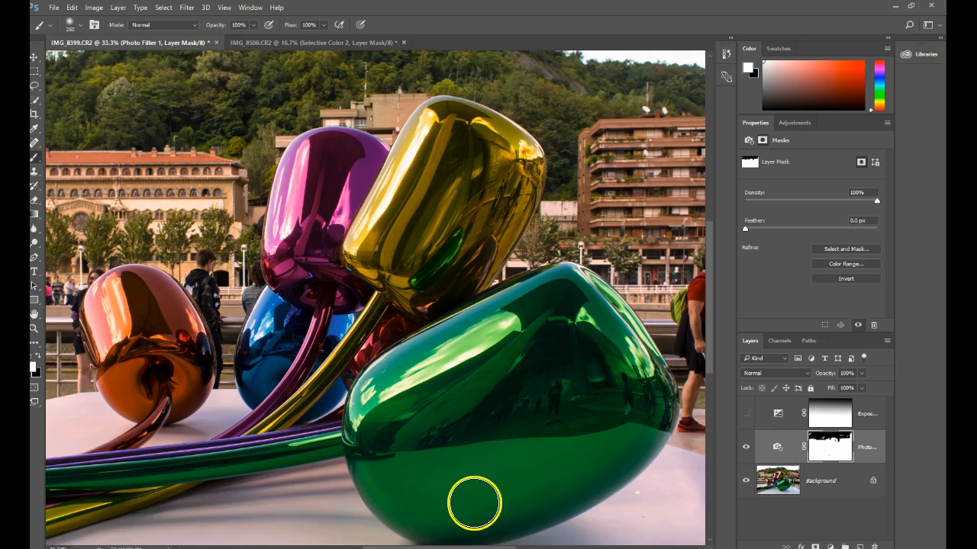
# - Paint white back over the sculptures on the Photo Filter 1 mask and compare the whole photo with the filter off and on
pyautogui.scroll(-3, 484, 399)
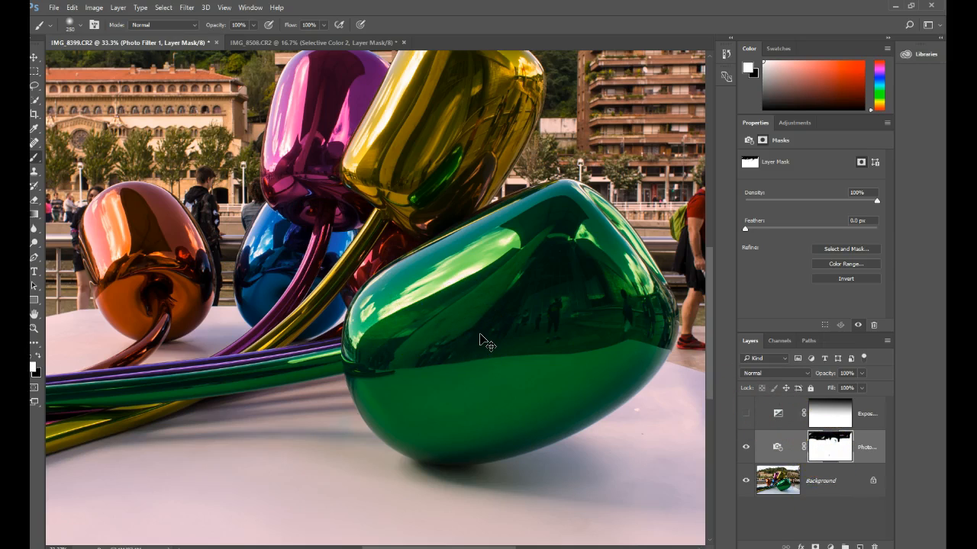
pyautogui.hotkey('ctrl', '-')
pyautogui.hotkey('ctrl', '-')
pyautogui.hotkey('ctrl', '-')
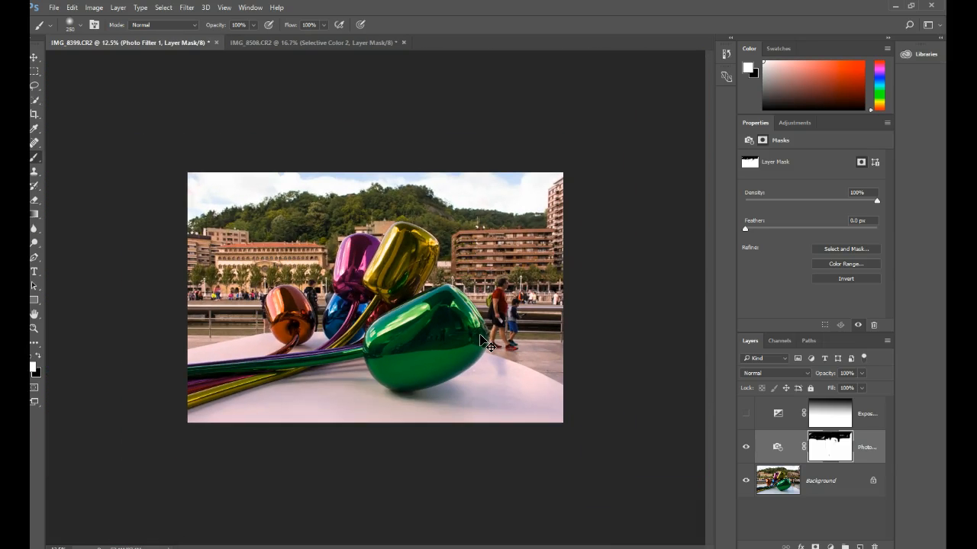
pyautogui.click(746, 449)
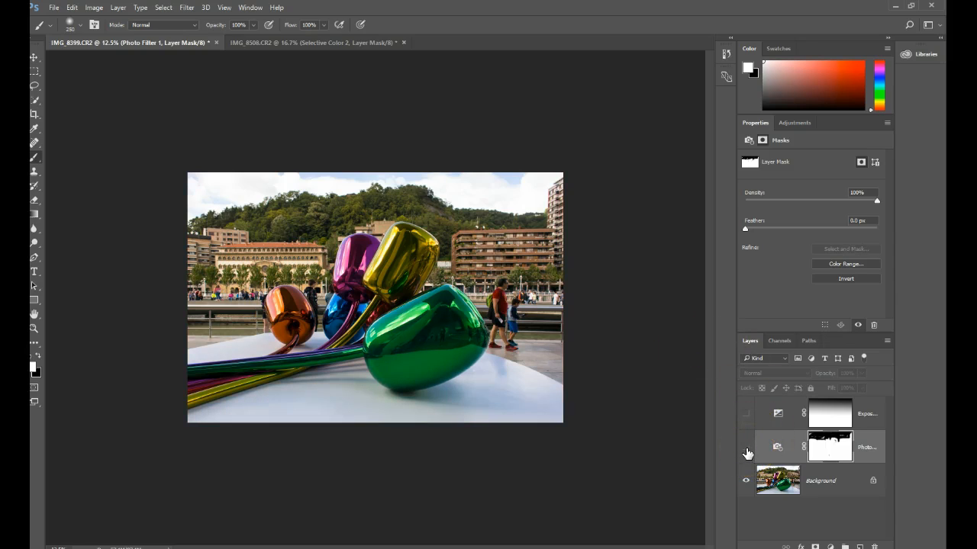
pyautogui.click(829, 441)
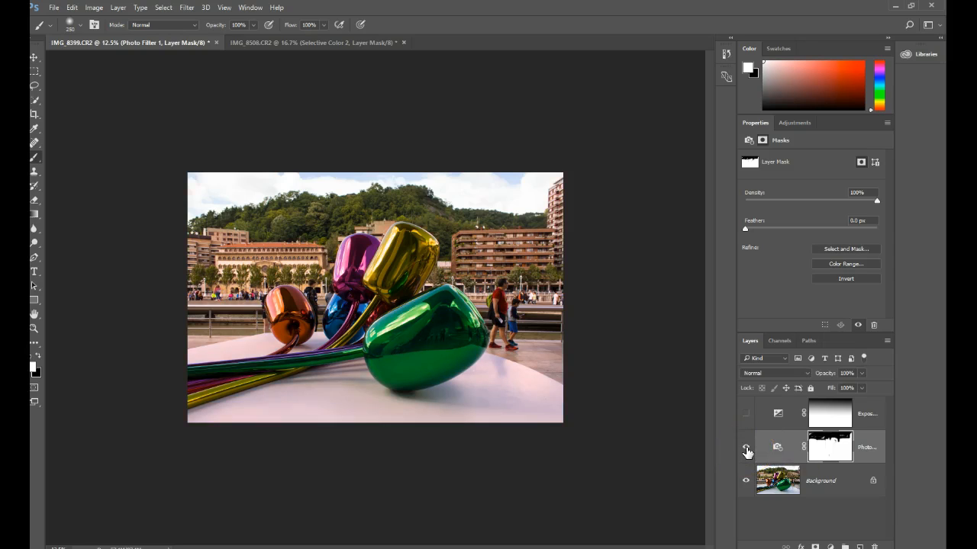
# - Turn the Exposure 1 layer back on, compare the photo with and without it, and display the available adjustments
pyautogui.click(747, 415)
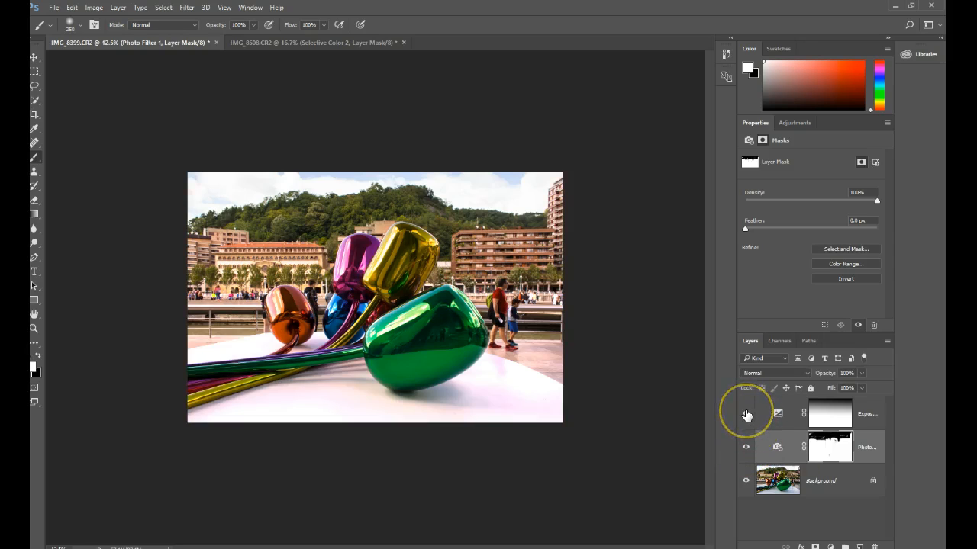
pyautogui.click(873, 417)
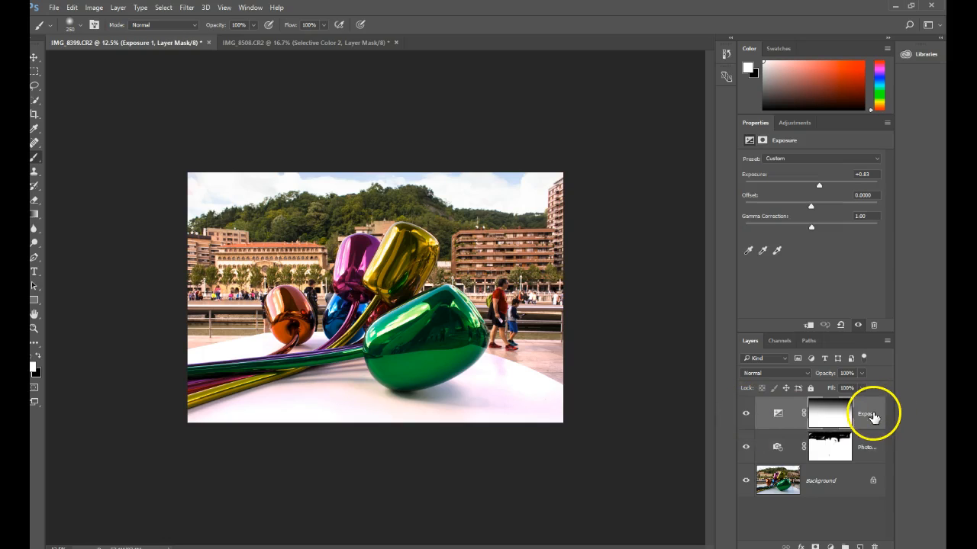
pyautogui.click(747, 416)
pyautogui.click(747, 416)
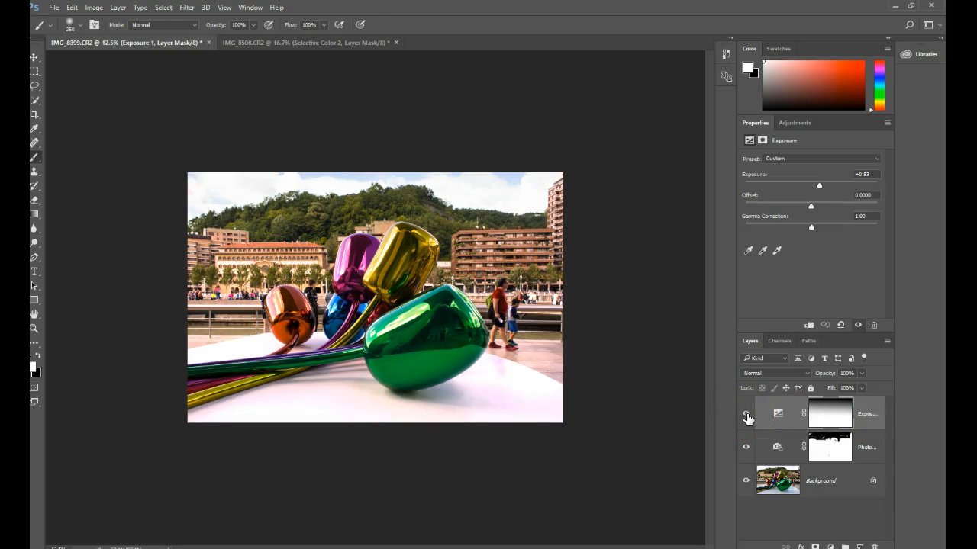
pyautogui.click(747, 416)
pyautogui.click(747, 415)
pyautogui.click(794, 123)
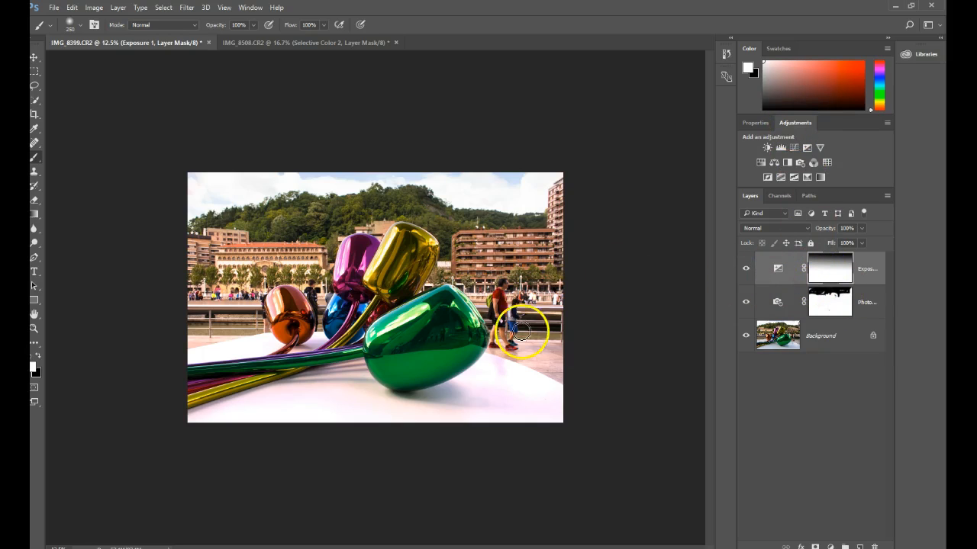
# - Save the layered photo to the Desktop as the Photoshop file "Adjustment layer_test_01" with Maximize Compatibility on
pyautogui.click(54, 9)
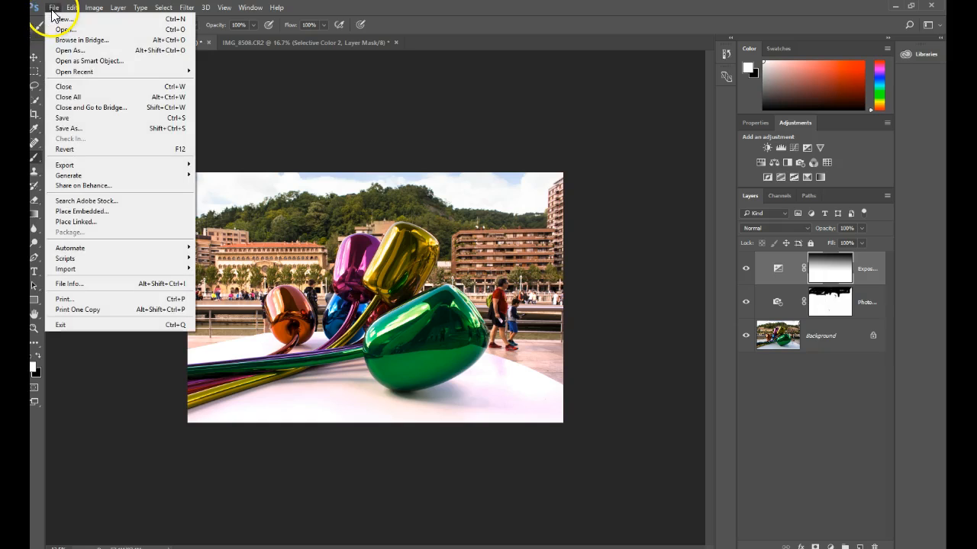
pyautogui.click(76, 127)
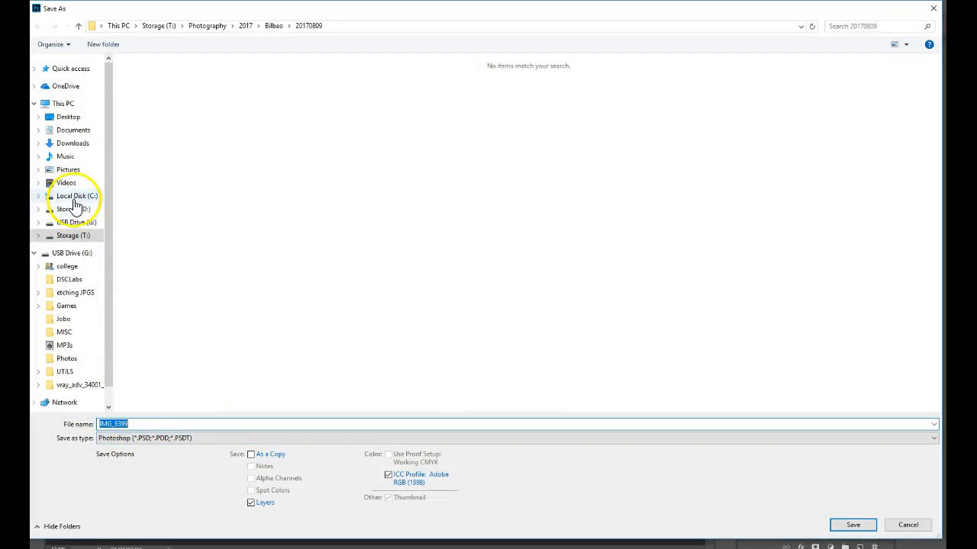
pyautogui.click(68, 118)
pyautogui.click(159, 425)
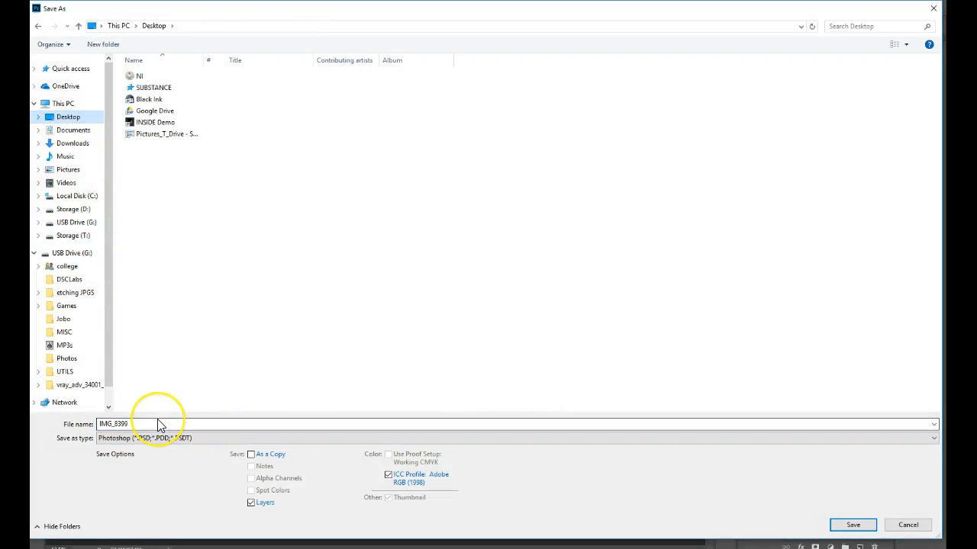
pyautogui.moveTo(142, 425); pyautogui.dragTo(89, 438)
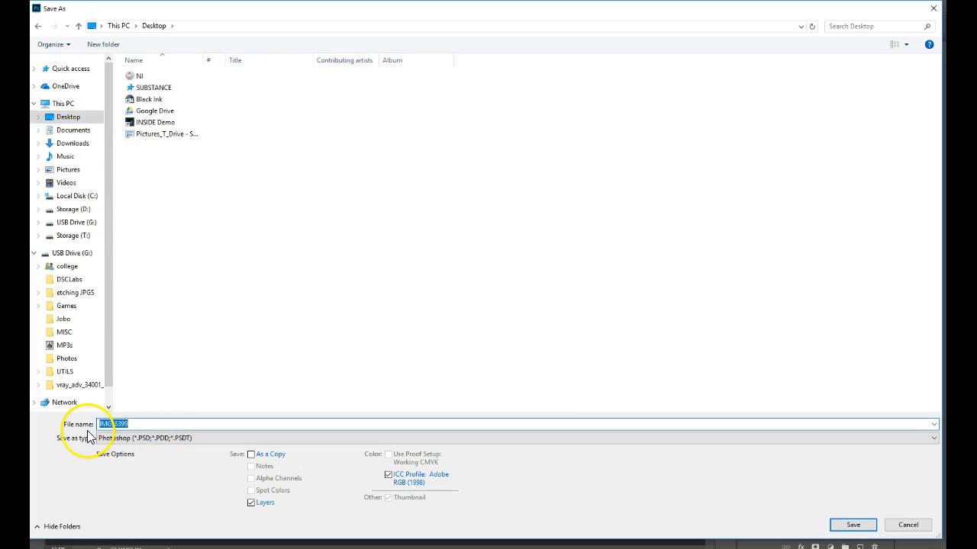
pyautogui.write('Adjustment layer_test_')
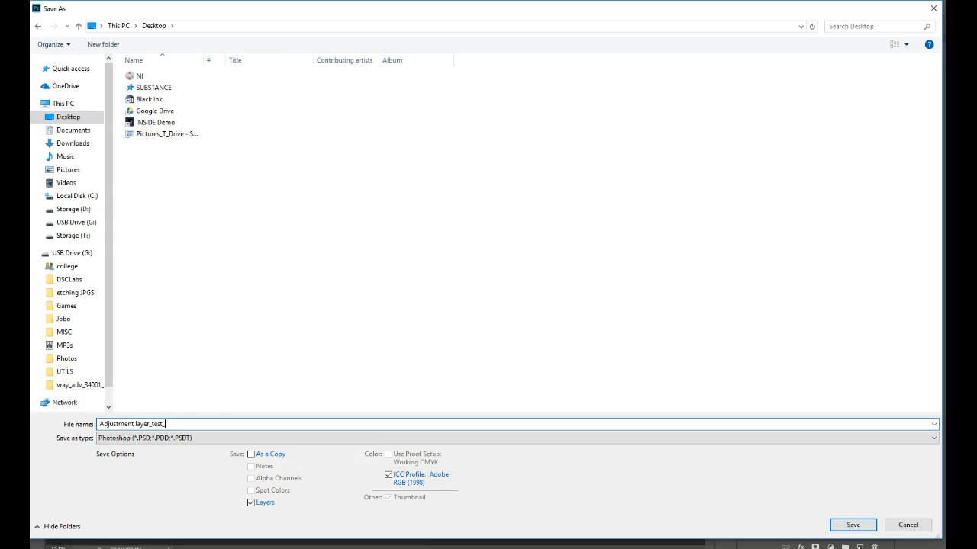
pyautogui.press('Return')
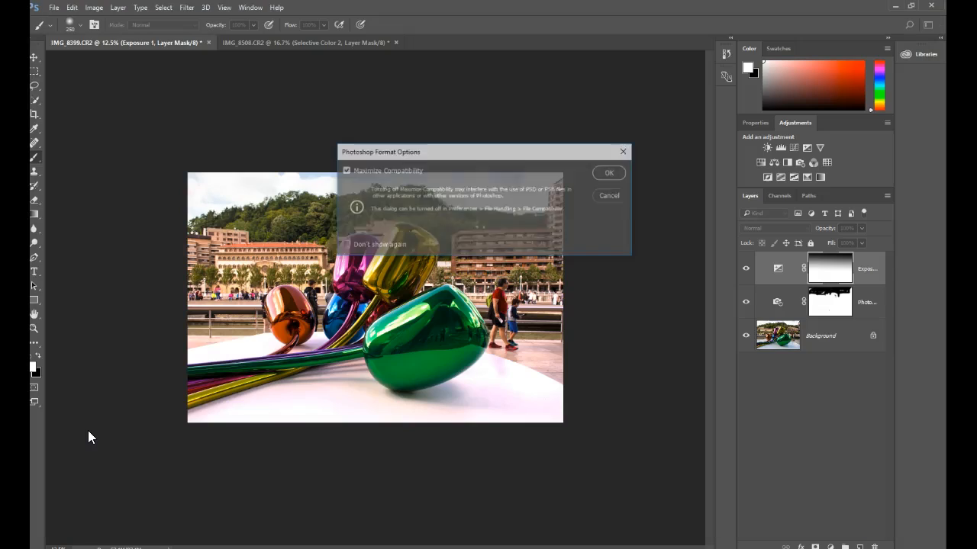
pyautogui.click(611, 172)
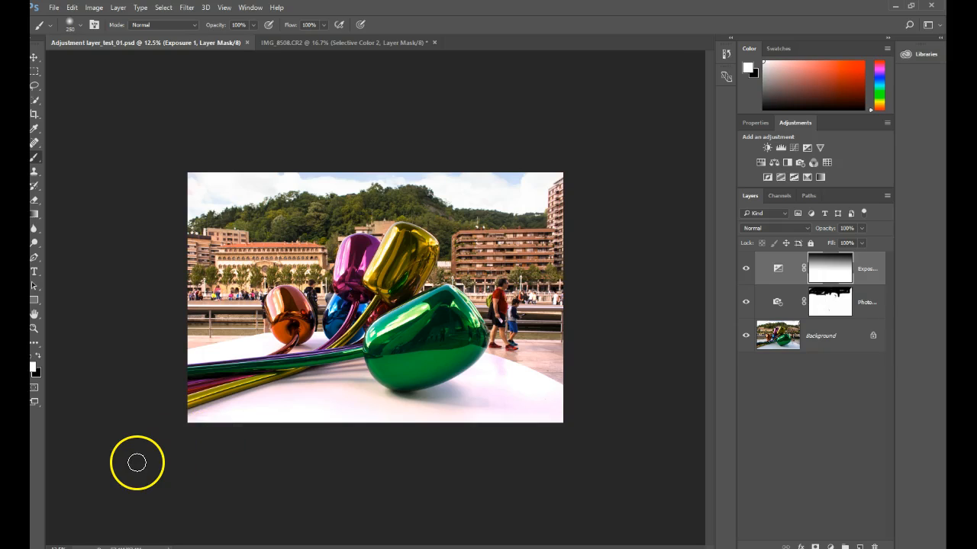
# - Add a Selective Color adjustment layer and set its Neutrals to Cyan +46, Yellow +1 and Black +12
pyautogui.click(807, 176)
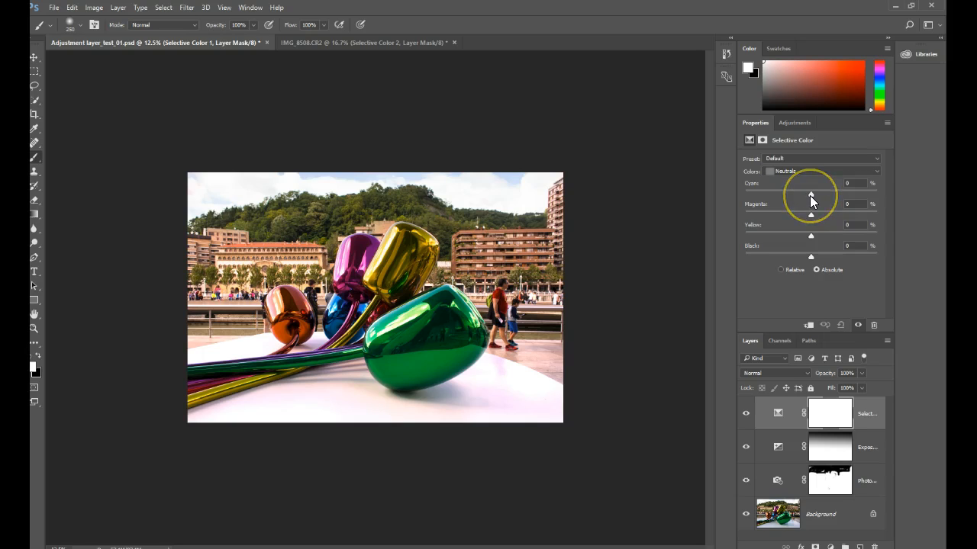
pyautogui.moveTo(809, 189); pyautogui.dragTo(818, 257)
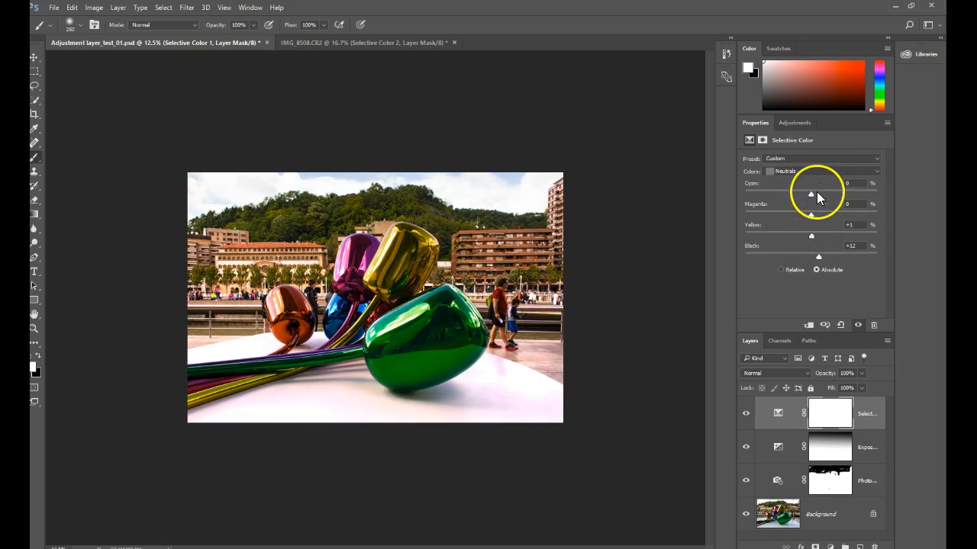
pyautogui.moveTo(811, 198); pyautogui.dragTo(841, 192)
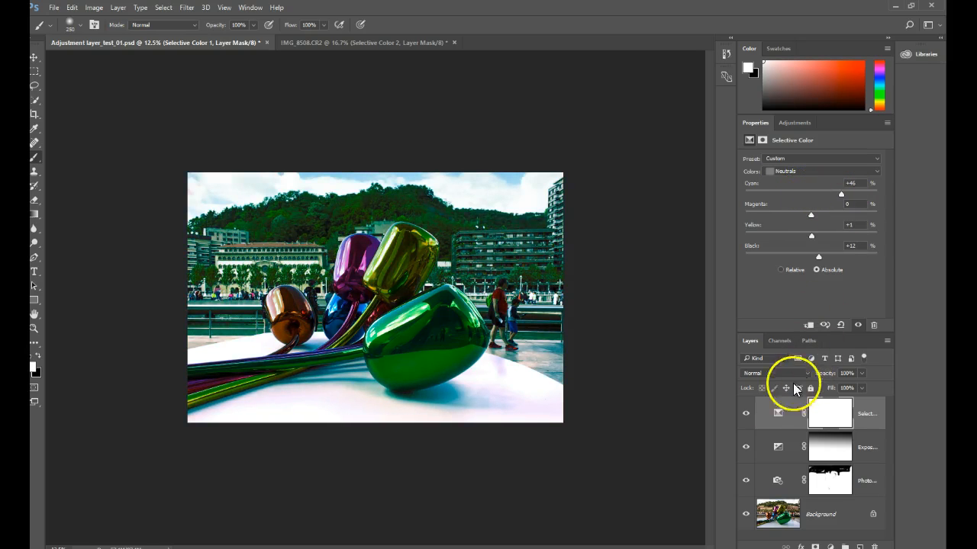
# - Compare the photo with the Selective Color adjustment off and on, and delete that adjustment layer
pyautogui.click(746, 413)
pyautogui.click(746, 414)
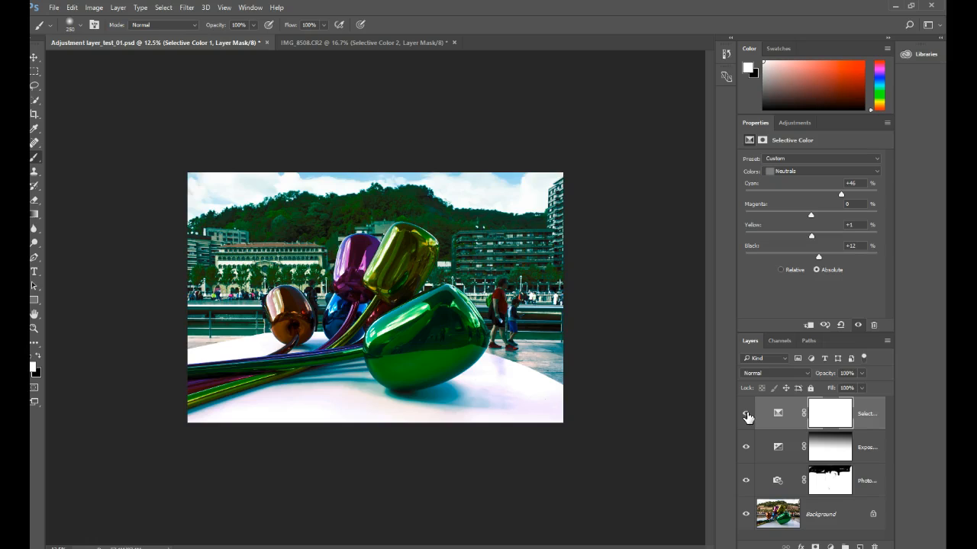
pyautogui.click(746, 413)
pyautogui.click(746, 414)
pyautogui.click(746, 413)
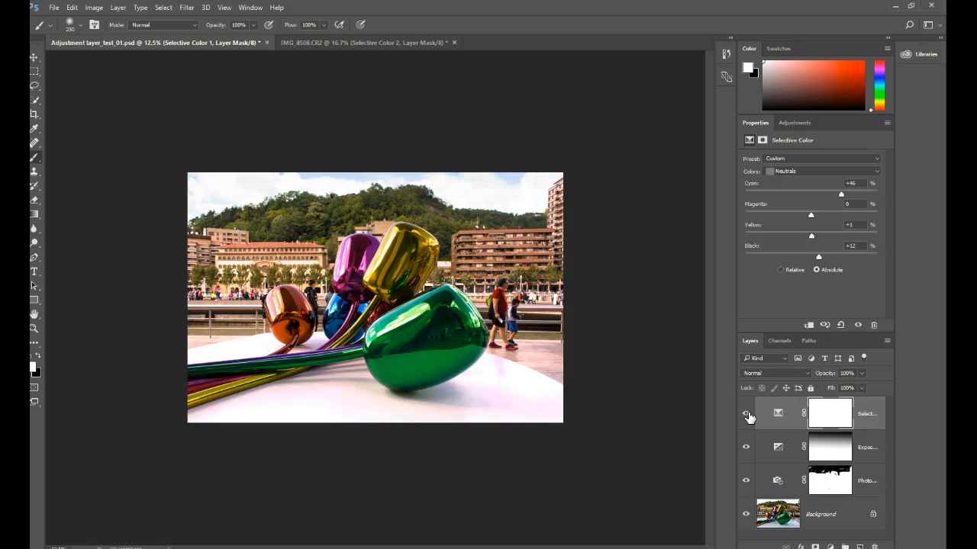
pyautogui.click(747, 413)
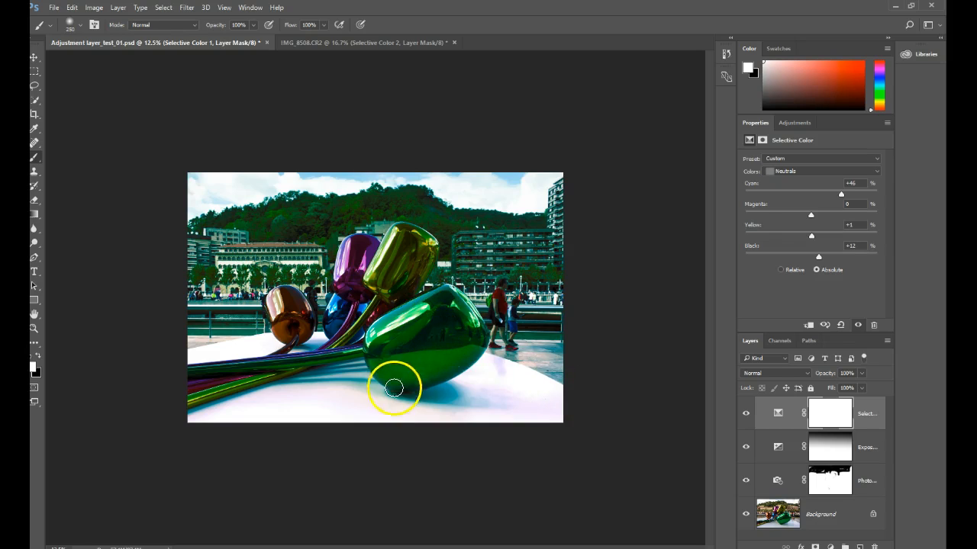
pyautogui.moveTo(867, 420); pyautogui.dragTo(874, 546)
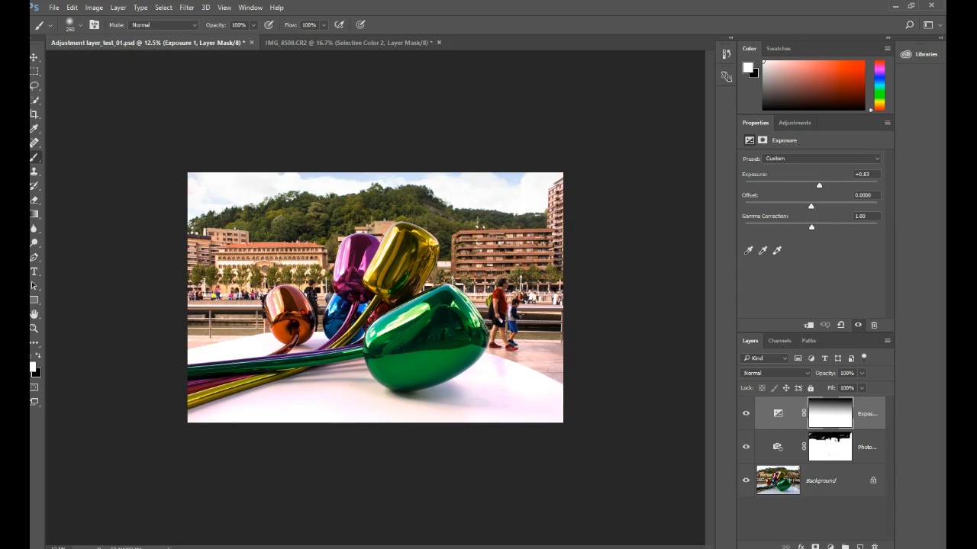
# - Add a Vibrance adjustment layer above the Exposure layer and lower its Vibrance to -32
pyautogui.click(794, 122)
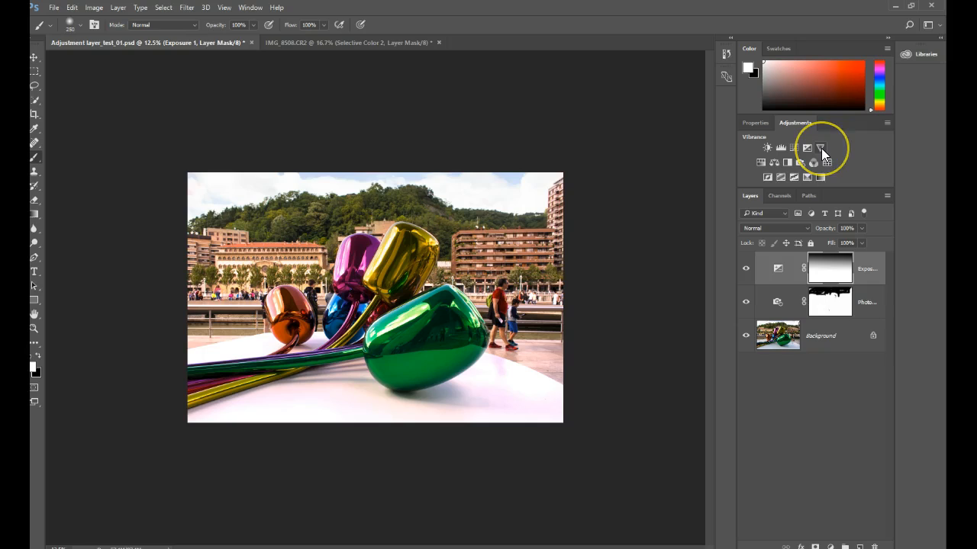
pyautogui.click(820, 148)
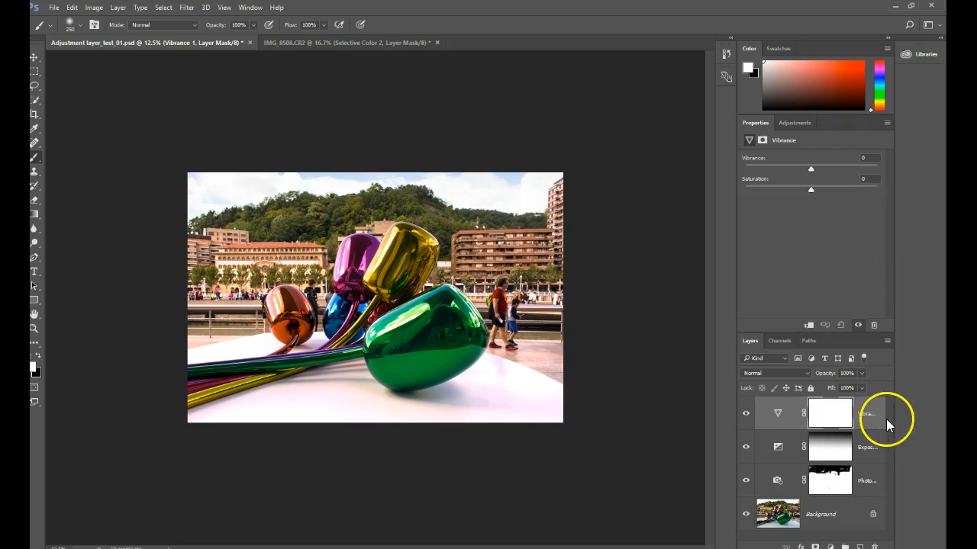
pyautogui.click(777, 416)
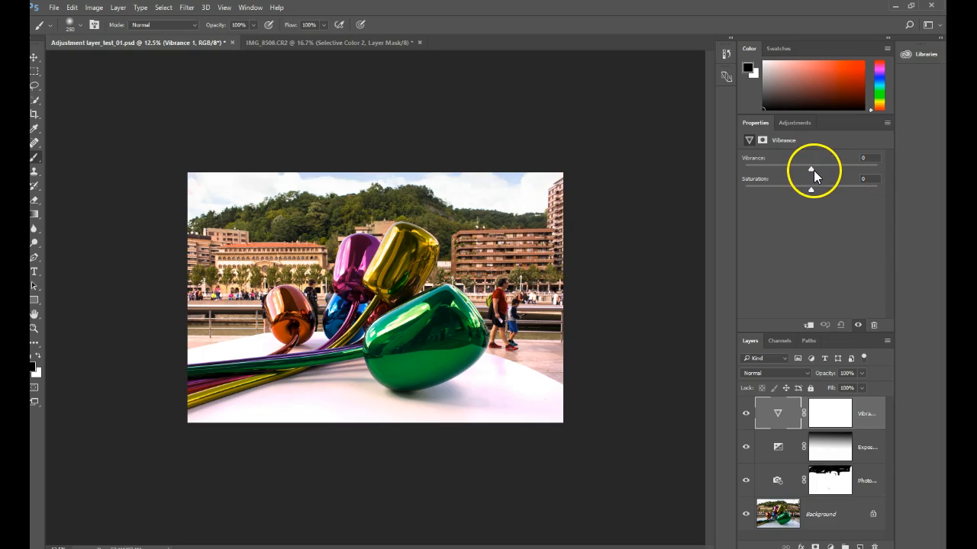
pyautogui.moveTo(808, 170); pyautogui.dragTo(776, 180)
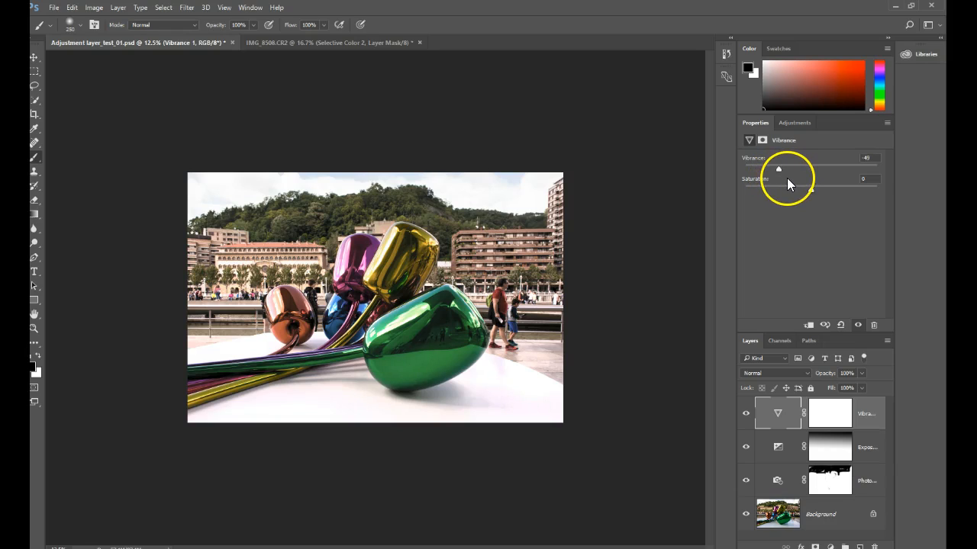
pyautogui.hotkey('ctrl', '+')
pyautogui.hotkey('ctrl', '+')
pyautogui.hotkey('ctrl', '+')
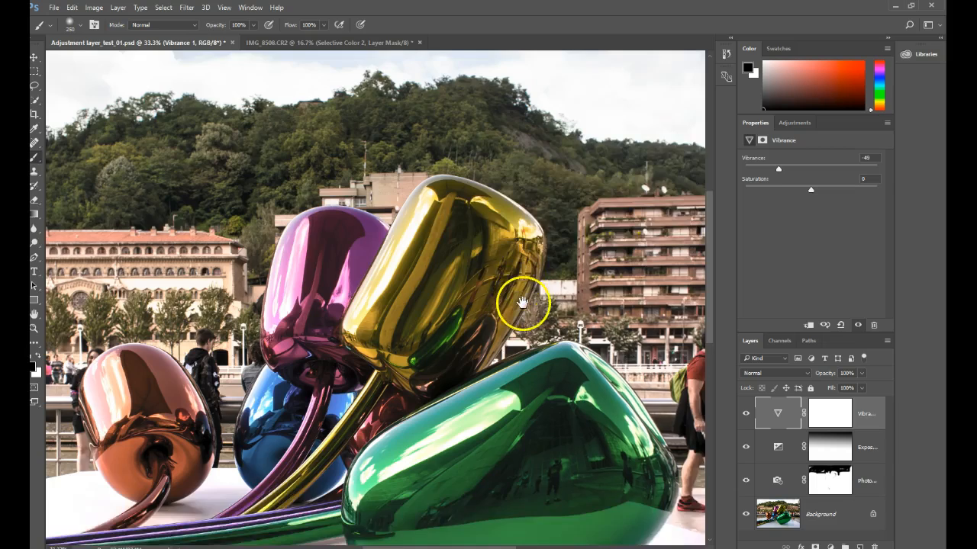
pyautogui.moveTo(522, 302); pyautogui.dragTo(569, 273)
pyautogui.moveTo(779, 167)
pyautogui.mouseDown()
pyautogui.moveTo(850, 174)
pyautogui.moveTo(768, 176)
pyautogui.moveTo(793, 179)
pyautogui.mouseUp()
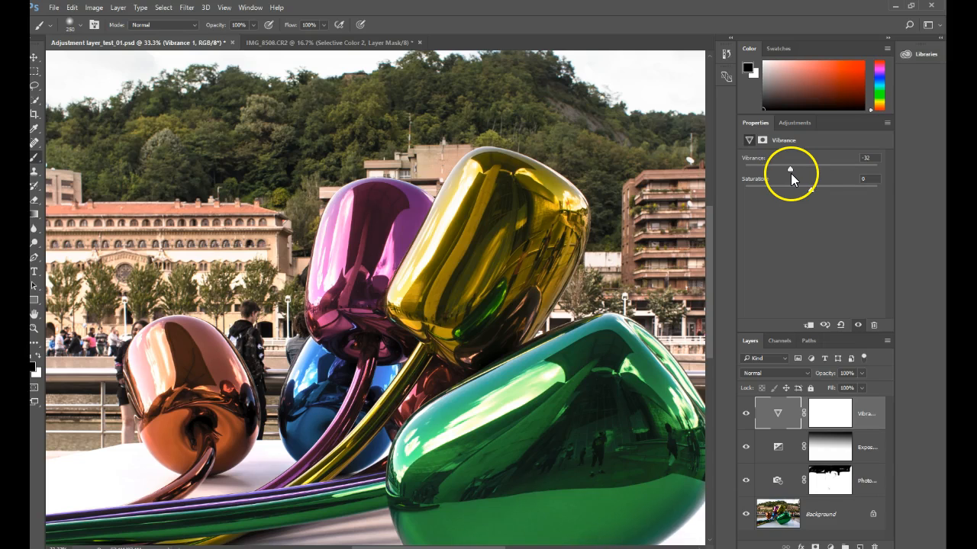
# - Compare the whole photo with the Vibrance adjustment off and on
pyautogui.hotkey('ctrl', '-')
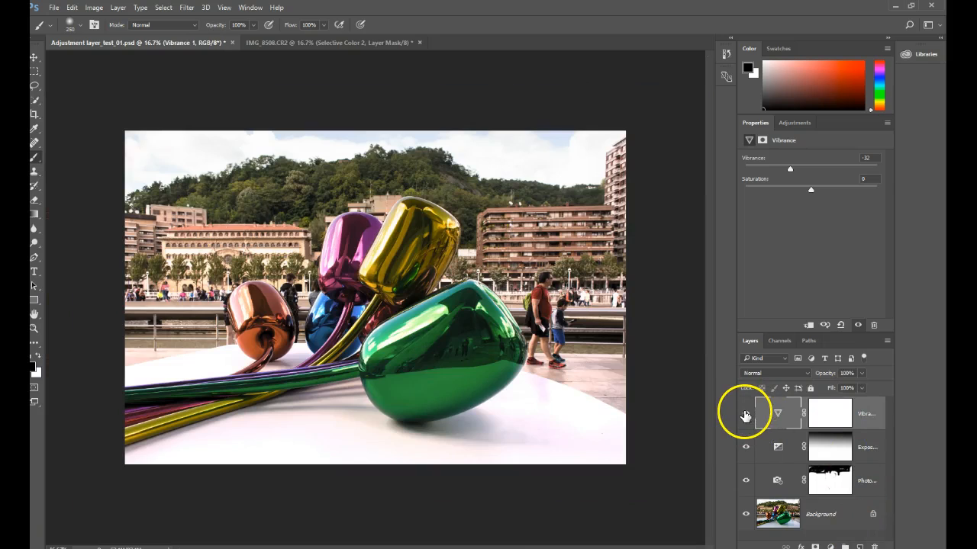
pyautogui.click(745, 414)
pyautogui.click(746, 416)
pyautogui.click(745, 415)
pyautogui.click(745, 415)
pyautogui.click(745, 415)
pyautogui.click(745, 415)
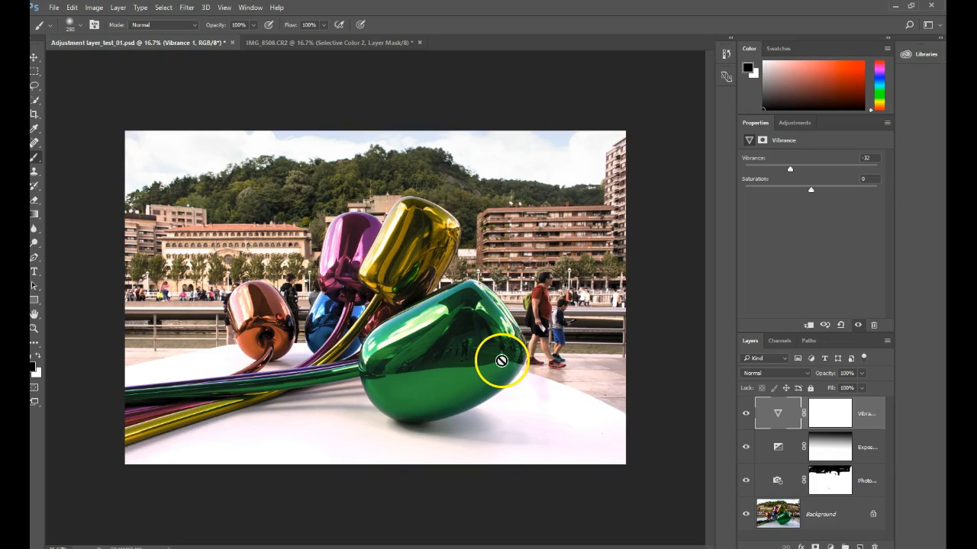
# - Draw a black-to-white linear gradient on the Vibrance layer's mask from the photo's bottom edge up to the hill
pyautogui.moveTo(839, 448); pyautogui.dragTo(830, 421)
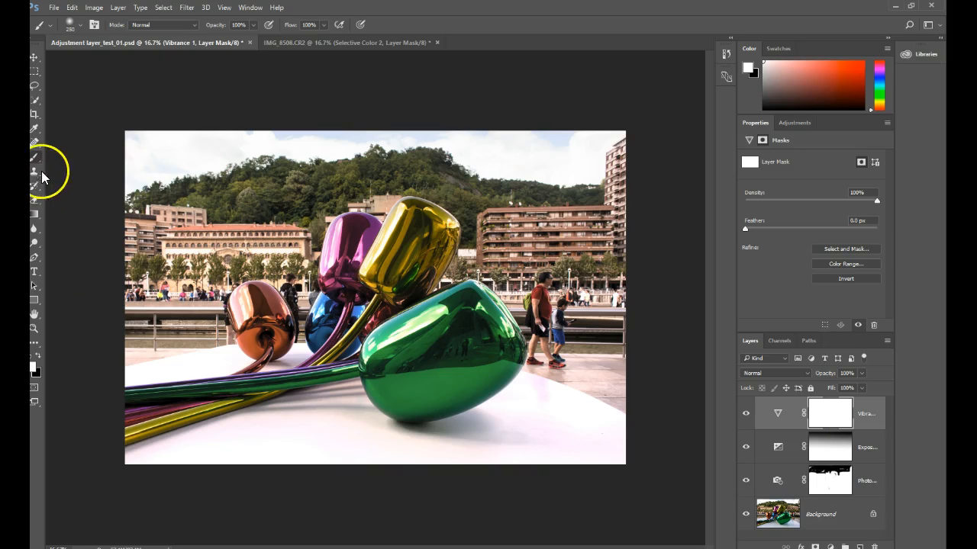
pyautogui.click(35, 213)
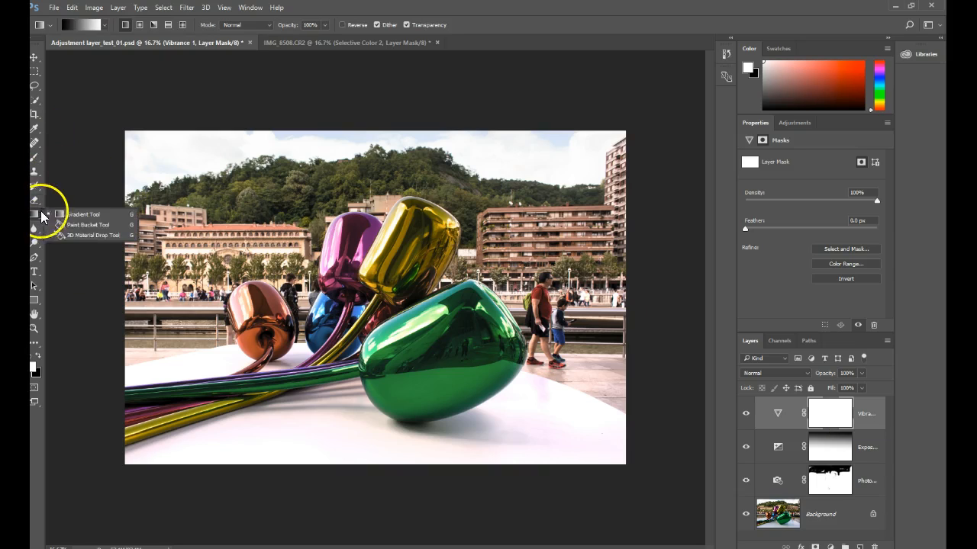
pyautogui.click(81, 216)
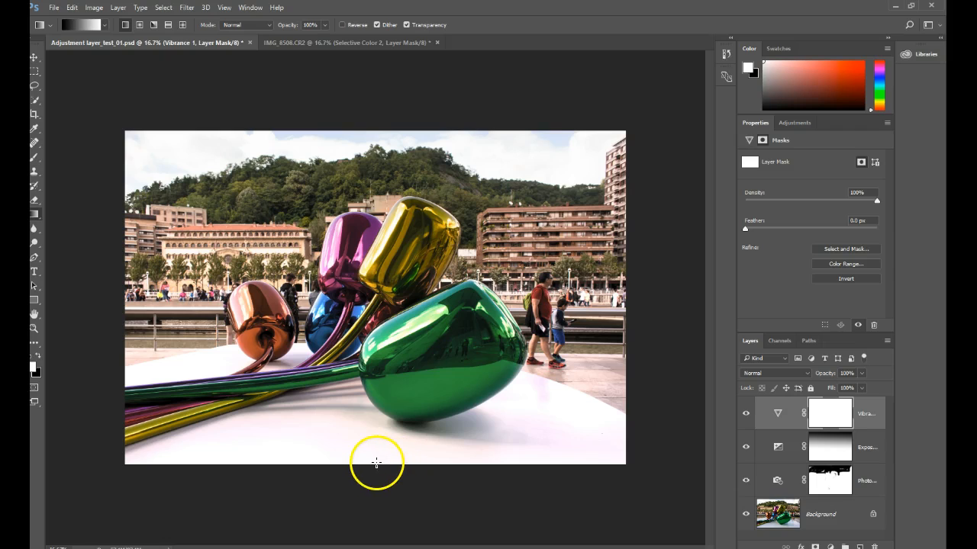
pyautogui.moveTo(373, 465); pyautogui.dragTo(373, 174)
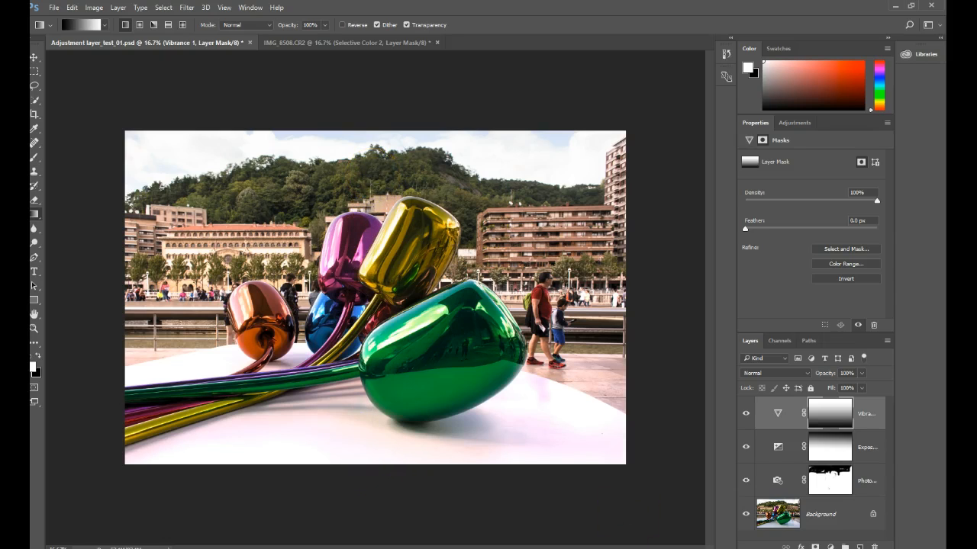
# - Toggle the gradient-masked Vibrance layer repeatedly to examine its effect on the upper and lower parts of the photo
pyautogui.click(746, 414)
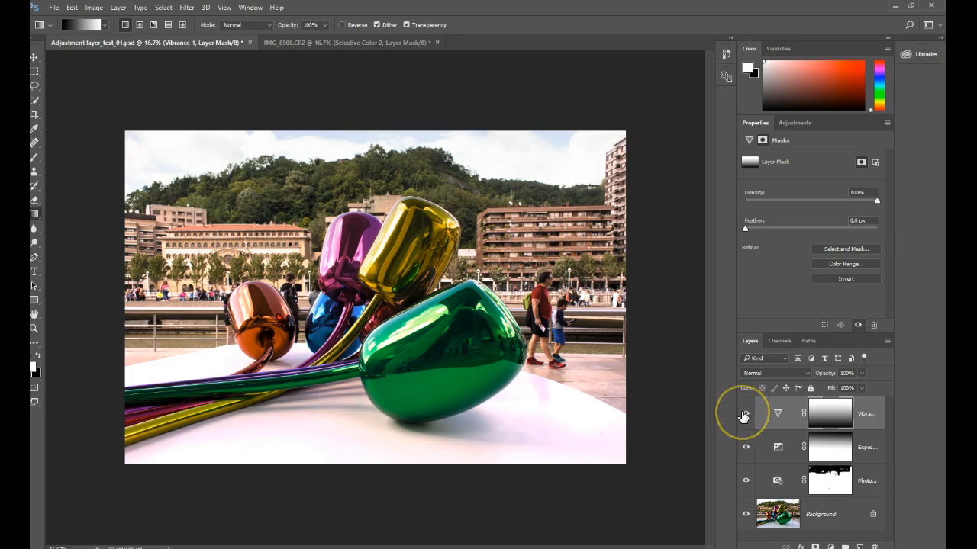
pyautogui.click(743, 413)
pyautogui.click(743, 413)
pyautogui.click(744, 415)
pyautogui.click(745, 416)
pyautogui.click(745, 416)
pyautogui.click(745, 416)
pyautogui.click(745, 415)
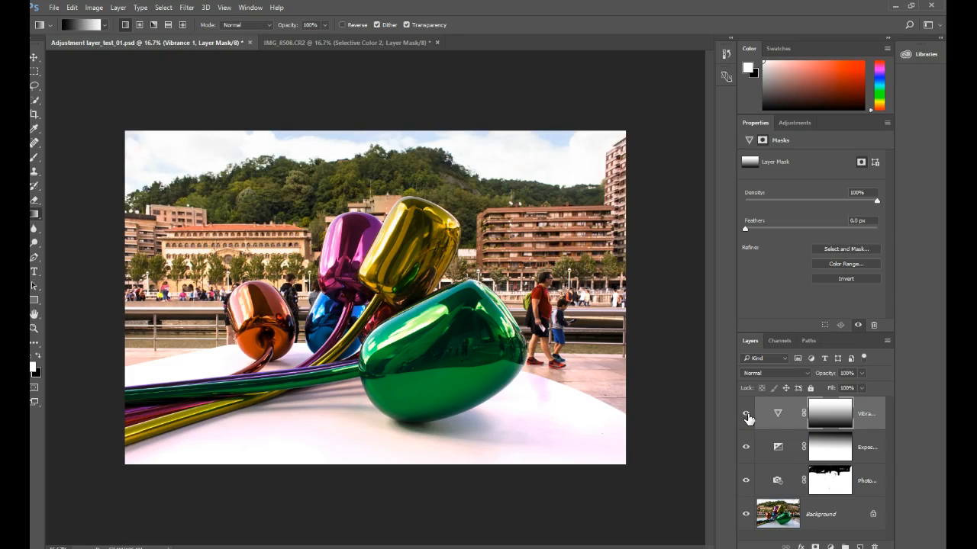
pyautogui.click(746, 416)
pyautogui.click(747, 415)
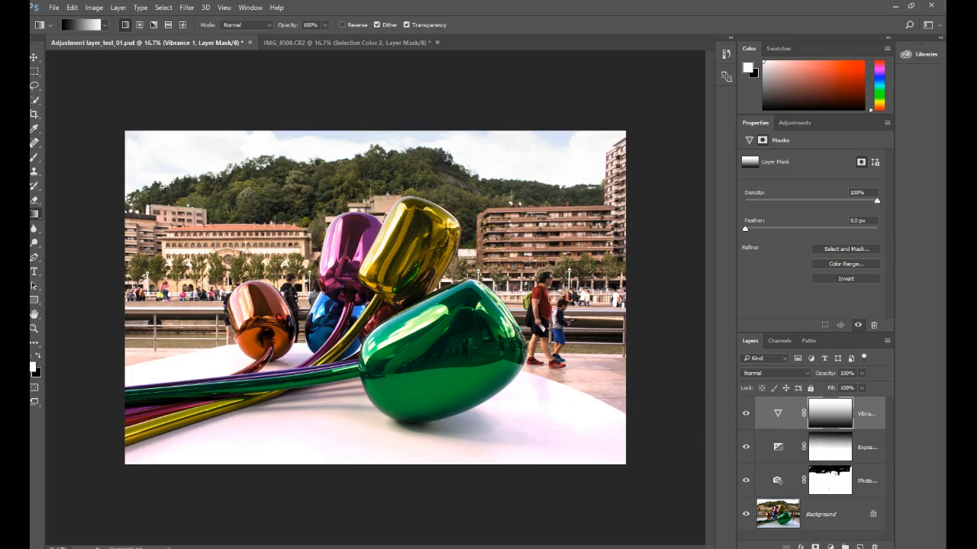
# - Pick the Brush tool, and hide the Vibrance, Exposure and Photo Filter layers and turn them back on to compare with the original photo
pyautogui.moveTo(36, 159); pyautogui.dragTo(79, 161)
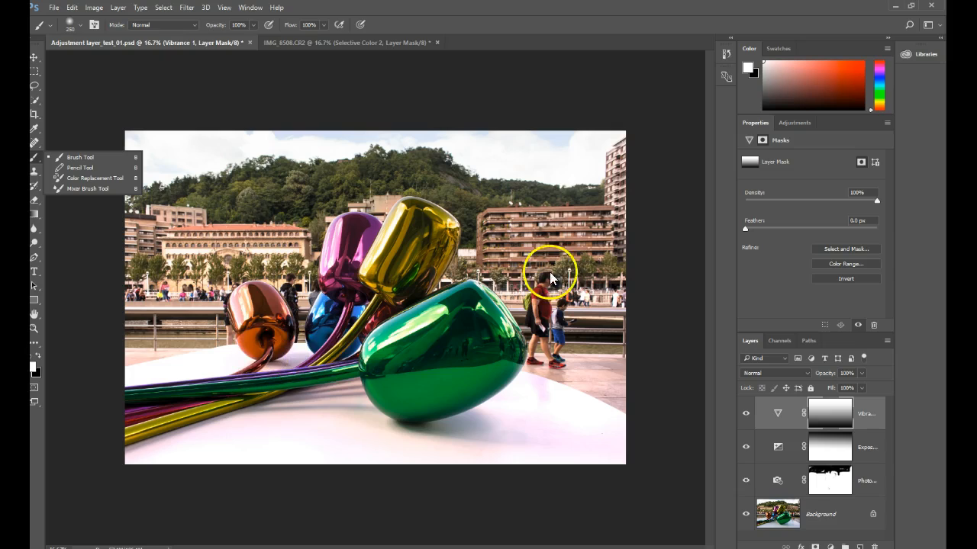
pyautogui.click(250, 107)
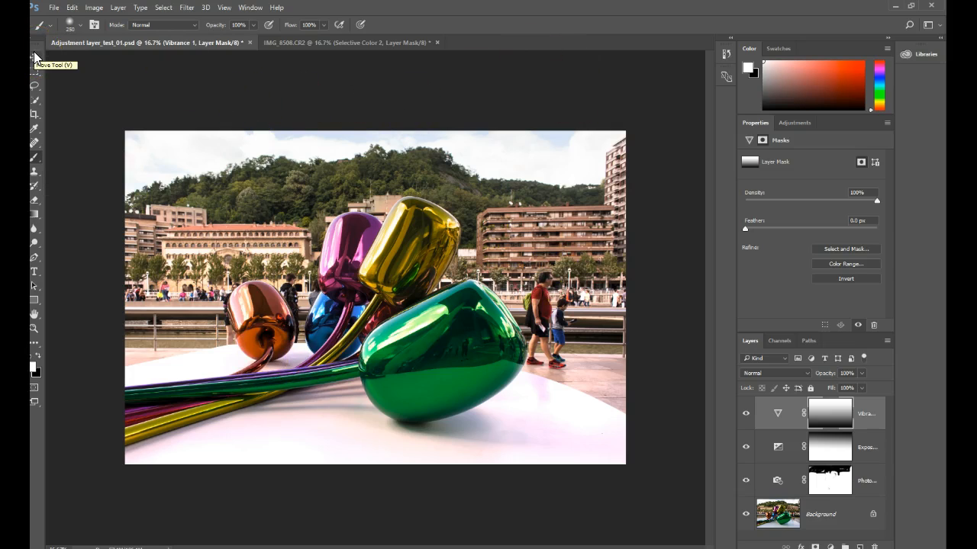
pyautogui.click(744, 419)
pyautogui.click(745, 449)
pyautogui.click(747, 484)
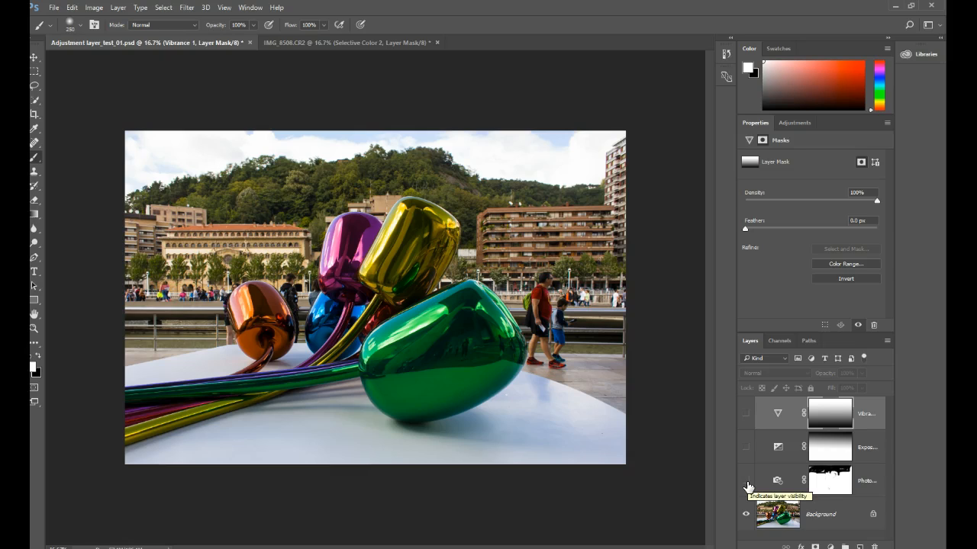
pyautogui.click(744, 449)
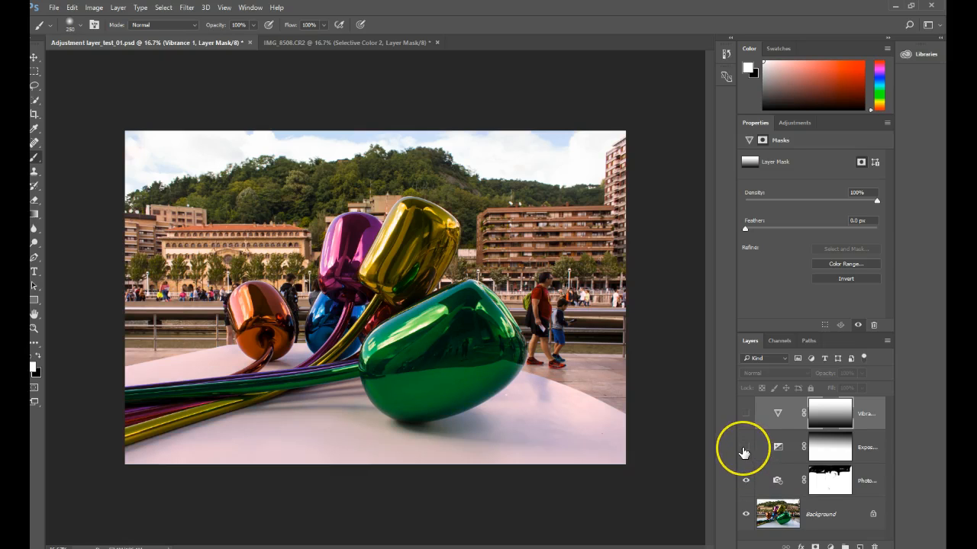
pyautogui.click(746, 414)
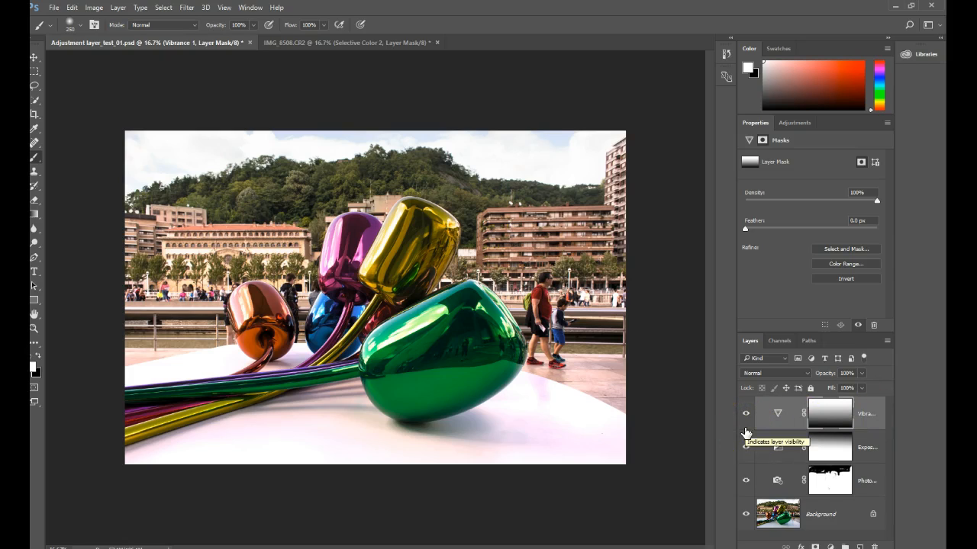
pyautogui.click(566, 488)
# - Add a Black & White adjustment layer above Vibrance, try the Maximum Black preset, and set the preset to Maximum White
pyautogui.click(795, 124)
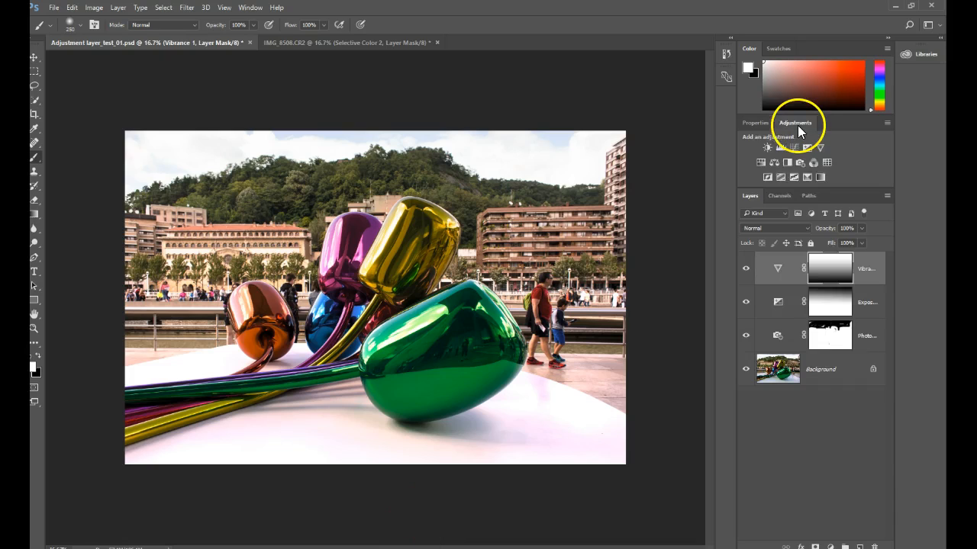
pyautogui.click(787, 163)
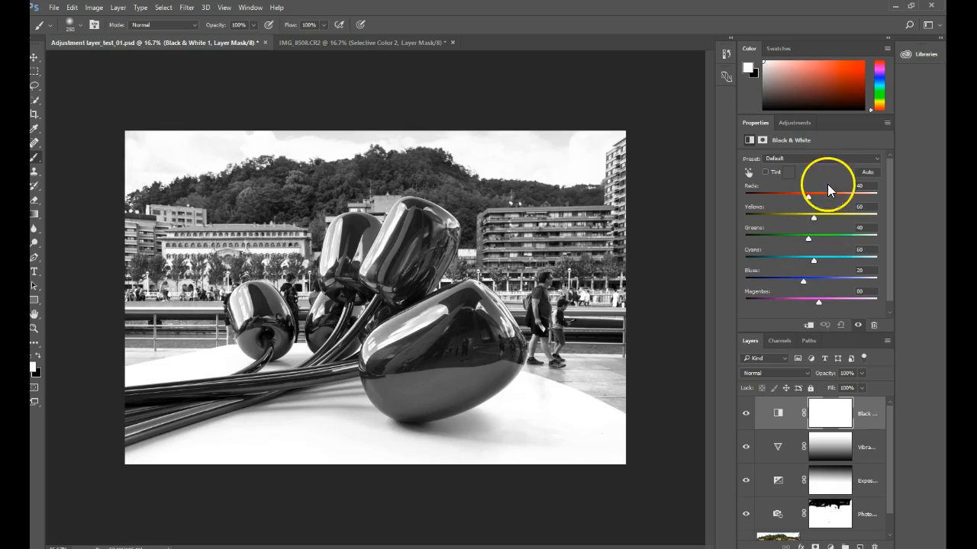
pyautogui.click(831, 159)
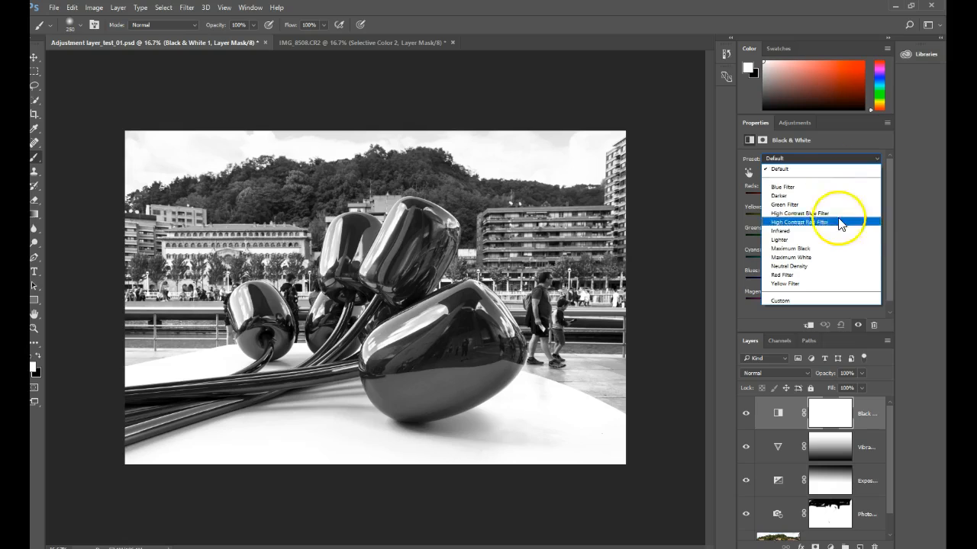
pyautogui.click(833, 248)
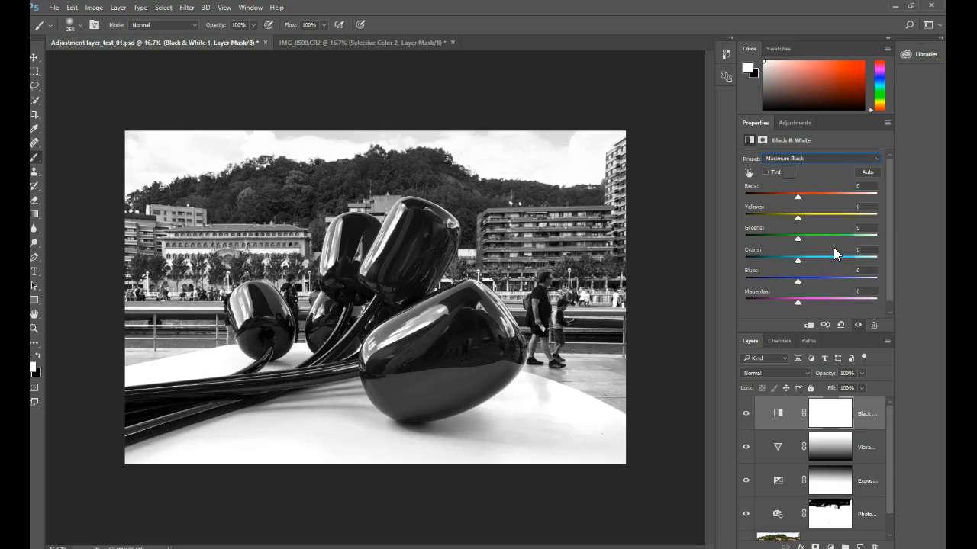
pyautogui.click(811, 159)
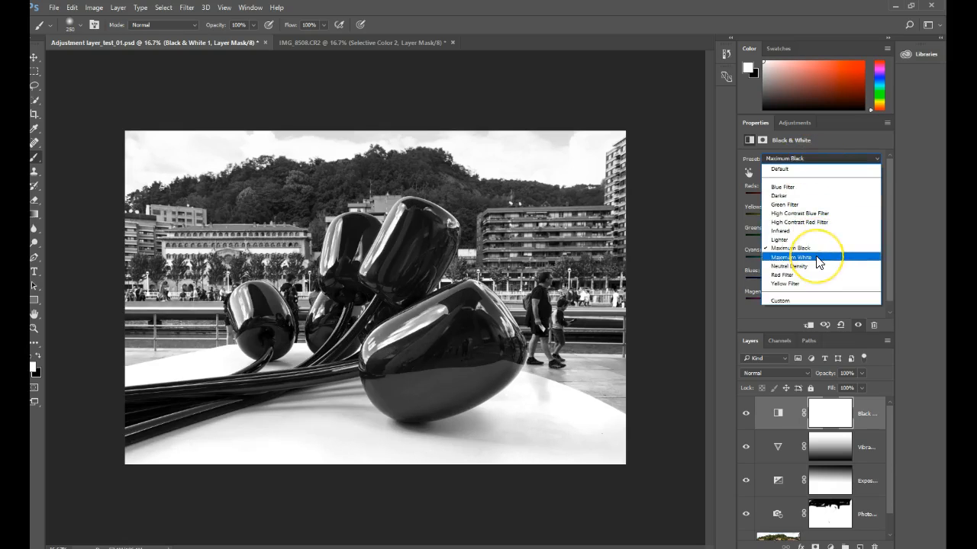
pyautogui.click(815, 256)
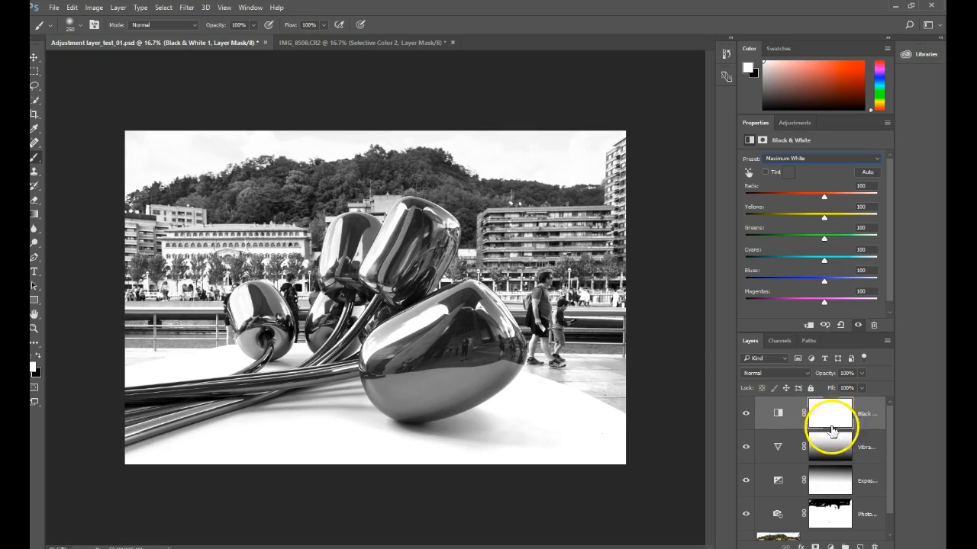
# - Draw a black-to-white linear gradient on the Black & White layer's mask from the photo's top edge down past the sculptures' stems
pyautogui.moveTo(34, 212); pyautogui.dragTo(97, 213)
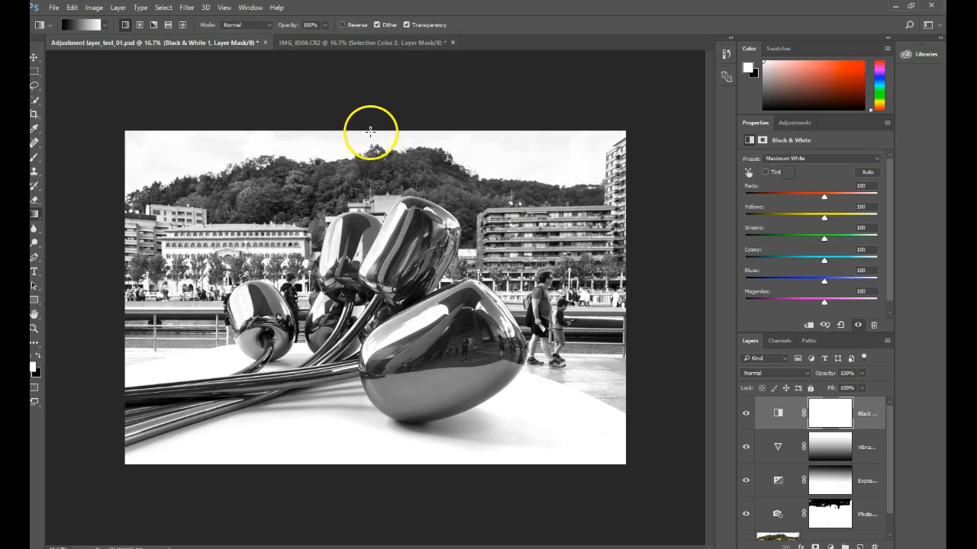
pyautogui.moveTo(370, 131); pyautogui.dragTo(357, 394)
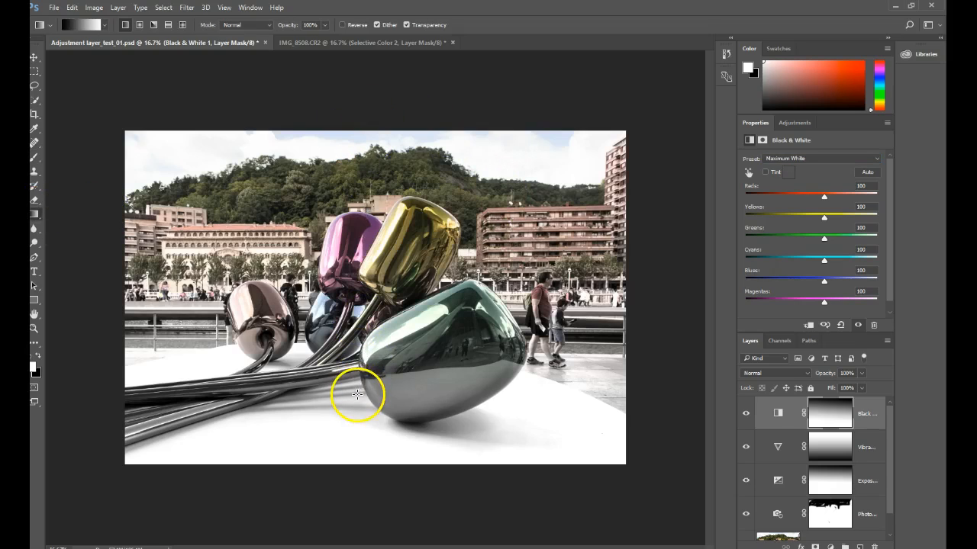
# - Redraw the Black & White mask's gradient upward several times so the monochrome effect applies to the photo's upper part and the lower part stays coloured
pyautogui.moveTo(366, 463); pyautogui.dragTo(374, 246)
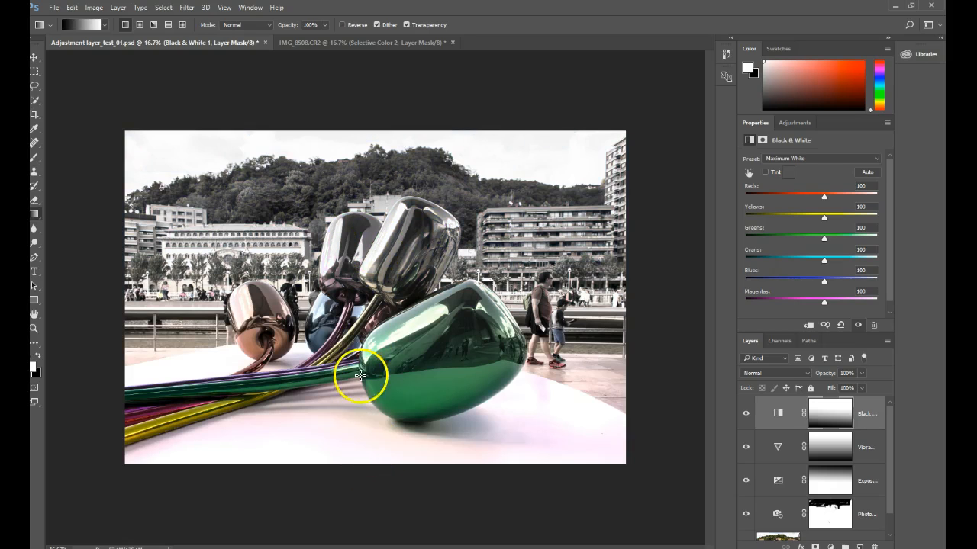
pyautogui.moveTo(366, 454); pyautogui.dragTo(371, 184)
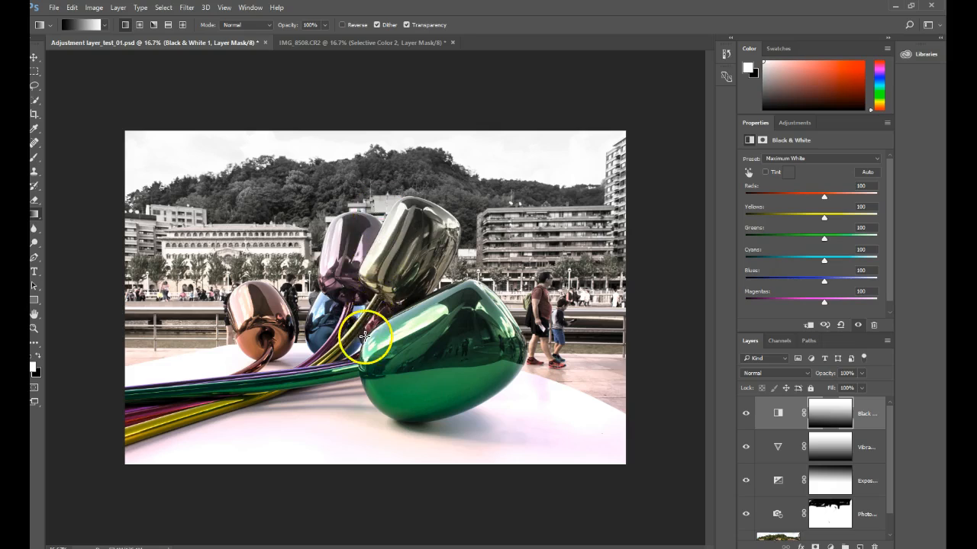
pyautogui.moveTo(367, 337); pyautogui.dragTo(363, 216)
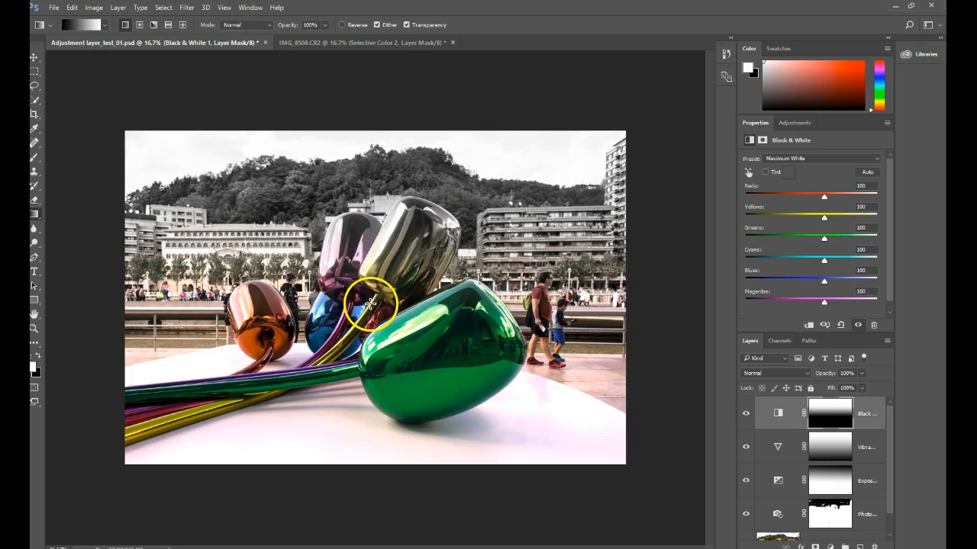
pyautogui.moveTo(371, 304); pyautogui.dragTo(386, 158)
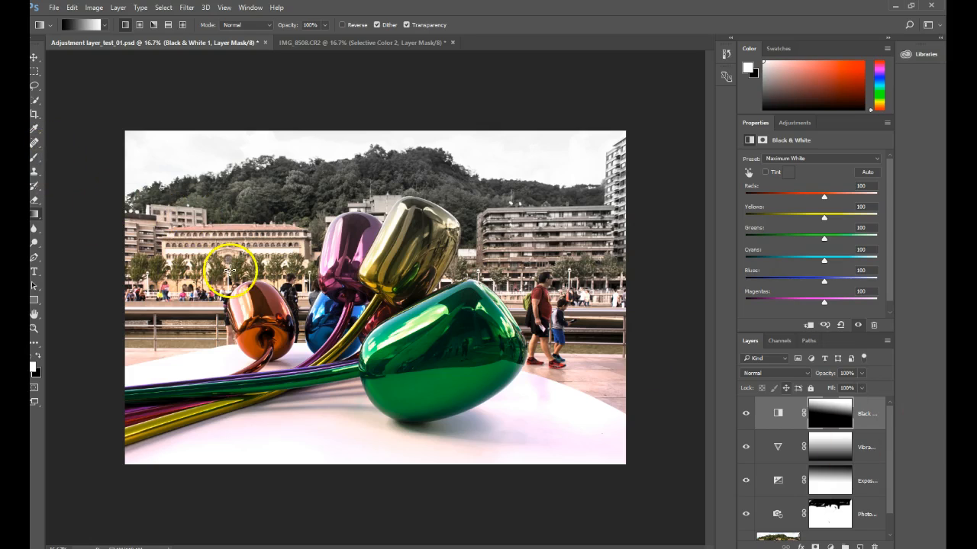
# - With the Brush tool, paint white on the mask over the gold sculpture and stems, and paint the colour back with black
pyautogui.rightClick(33, 161)
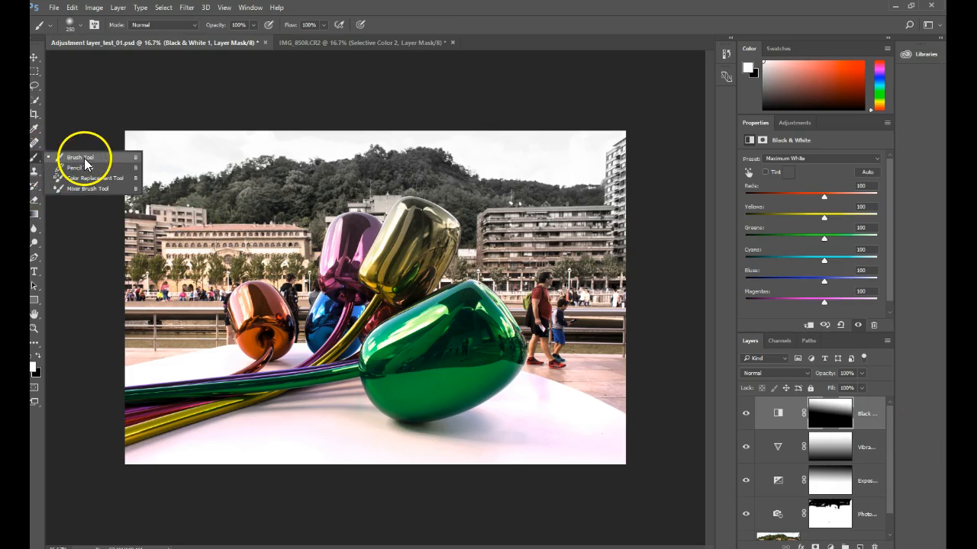
pyautogui.click(81, 157)
pyautogui.moveTo(397, 239)
pyautogui.mouseDown()
pyautogui.moveTo(380, 283)
pyautogui.moveTo(349, 316)
pyautogui.moveTo(345, 261)
pyautogui.moveTo(352, 271)
pyautogui.moveTo(333, 277)
pyautogui.moveTo(313, 349)
pyautogui.moveTo(340, 323)
pyautogui.moveTo(348, 322)
pyautogui.moveTo(324, 354)
pyautogui.moveTo(369, 330)
pyautogui.mouseUp()
pyautogui.press('x')
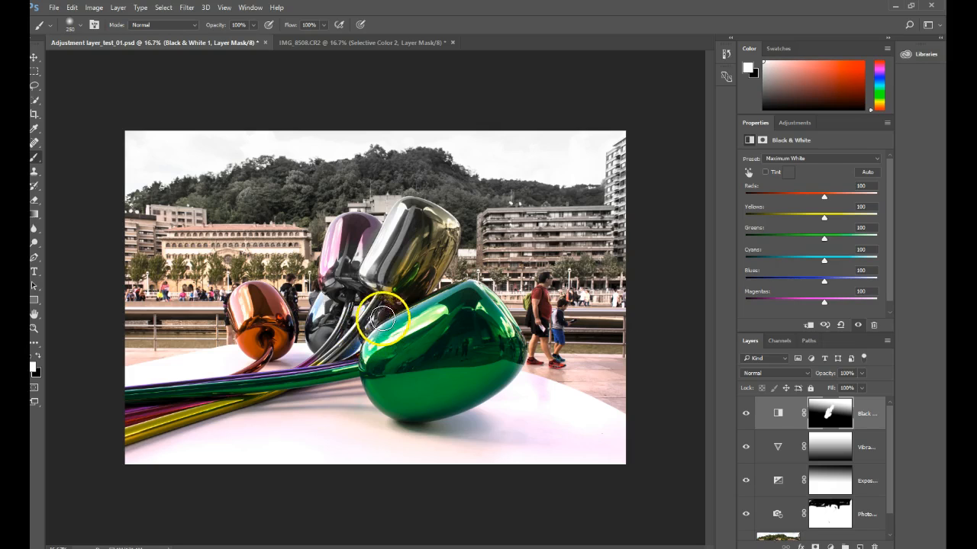
pyautogui.moveTo(365, 303)
pyautogui.mouseDown()
pyautogui.moveTo(334, 333)
pyautogui.moveTo(327, 290)
pyautogui.moveTo(331, 344)
pyautogui.moveTo(304, 385)
pyautogui.moveTo(327, 371)
pyautogui.mouseUp()
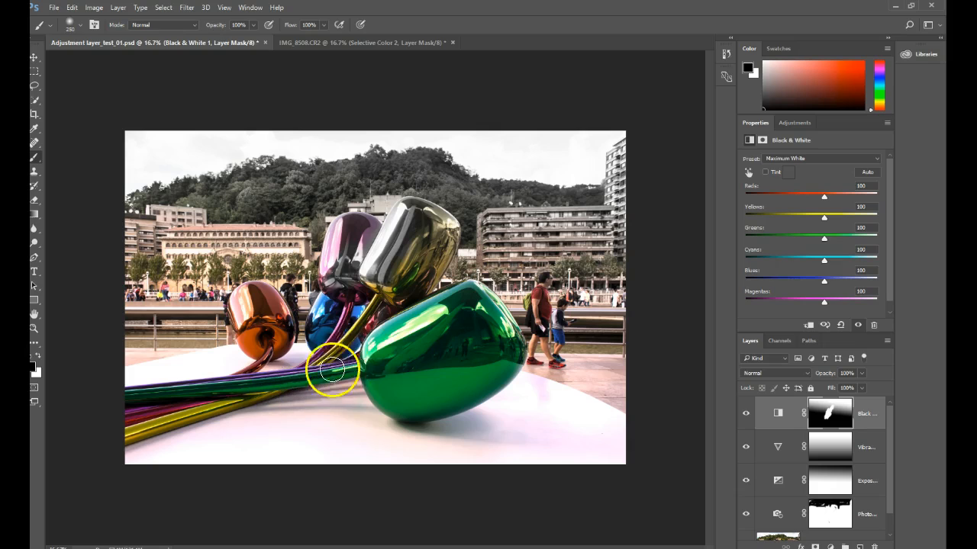
pyautogui.moveTo(360, 286)
pyautogui.mouseDown()
pyautogui.moveTo(405, 246)
pyautogui.moveTo(344, 289)
pyautogui.moveTo(350, 311)
pyautogui.moveTo(343, 289)
pyautogui.moveTo(380, 232)
pyautogui.moveTo(416, 251)
pyautogui.mouseUp()
# - Replace the Black & White layer's mask with a blank white one and paint black over the large green sculpture to reveal its colour
pyautogui.rightClick(828, 416)
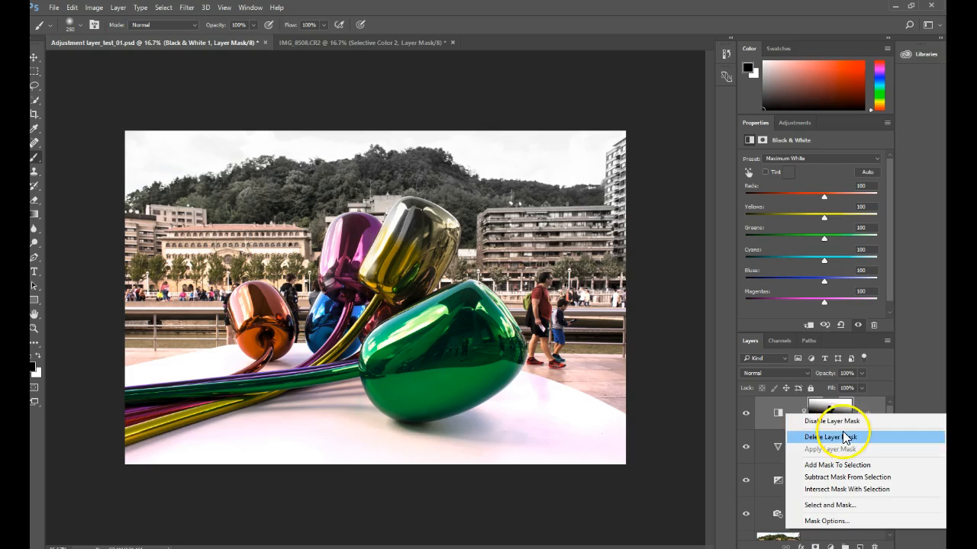
pyautogui.click(839, 436)
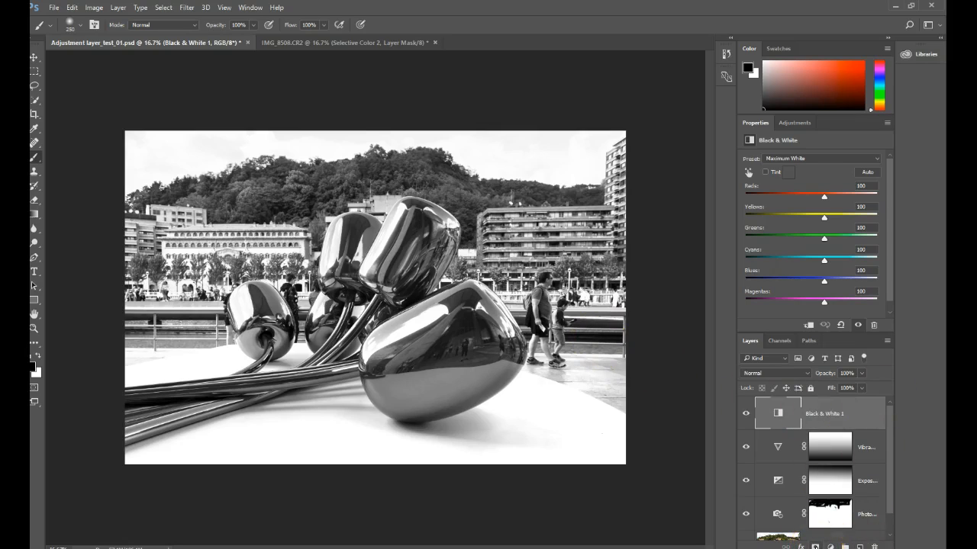
pyautogui.click(815, 546)
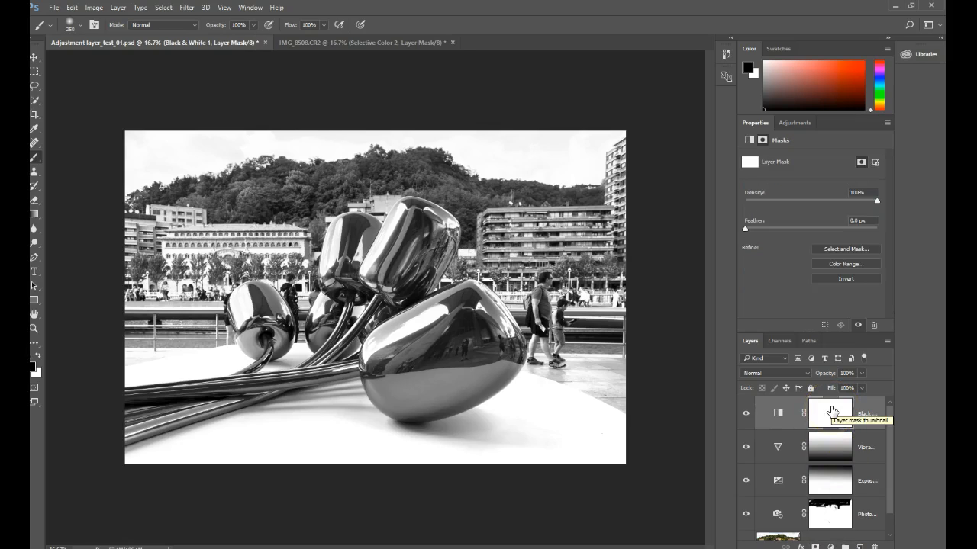
pyautogui.moveTo(419, 333)
pyautogui.mouseDown()
pyautogui.moveTo(377, 353)
pyautogui.moveTo(405, 315)
pyautogui.moveTo(388, 359)
pyautogui.moveTo(384, 335)
pyautogui.moveTo(422, 331)
pyautogui.moveTo(439, 360)
pyautogui.moveTo(435, 313)
pyautogui.moveTo(451, 307)
pyautogui.moveTo(417, 338)
pyautogui.moveTo(459, 311)
pyautogui.moveTo(439, 351)
pyautogui.moveTo(408, 370)
pyautogui.moveTo(426, 347)
pyautogui.moveTo(408, 360)
pyautogui.moveTo(382, 397)
pyautogui.moveTo(373, 371)
pyautogui.moveTo(389, 399)
pyautogui.moveTo(423, 383)
pyautogui.moveTo(412, 406)
pyautogui.moveTo(467, 351)
pyautogui.moveTo(487, 357)
pyautogui.moveTo(462, 400)
pyautogui.moveTo(497, 335)
pyautogui.moveTo(464, 296)
pyautogui.moveTo(443, 309)
pyautogui.moveTo(468, 293)
pyautogui.moveTo(515, 326)
pyautogui.moveTo(525, 348)
pyautogui.moveTo(514, 366)
pyautogui.moveTo(517, 343)
pyautogui.moveTo(488, 390)
pyautogui.moveTo(455, 414)
pyautogui.moveTo(414, 407)
pyautogui.moveTo(377, 378)
pyautogui.moveTo(386, 396)
pyautogui.moveTo(428, 412)
pyautogui.moveTo(378, 390)
pyautogui.moveTo(407, 414)
pyautogui.mouseUp()
# - Clean up the mask beside the green sculpture by painting white over the walking man's legs with a 90 px brush
pyautogui.hotkey('ctrl', '+')
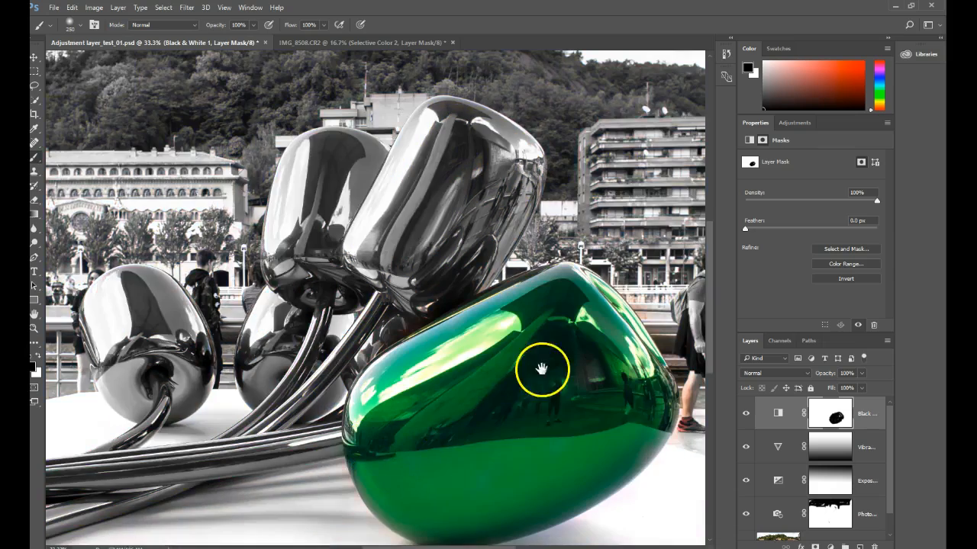
pyautogui.moveTo(541, 368)
pyautogui.mouseDown()
pyautogui.moveTo(341, 221)
pyautogui.moveTo(364, 229)
pyautogui.mouseUp()
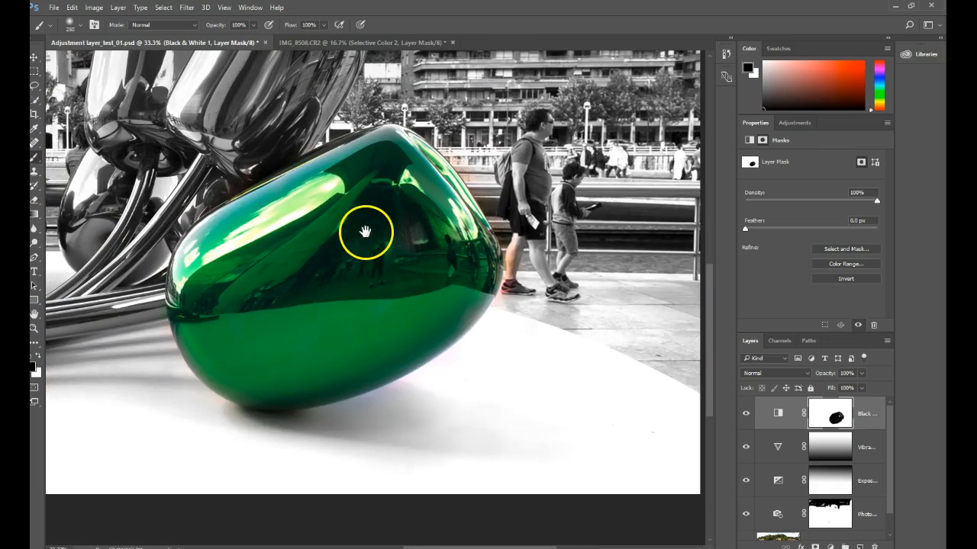
pyautogui.press('x')
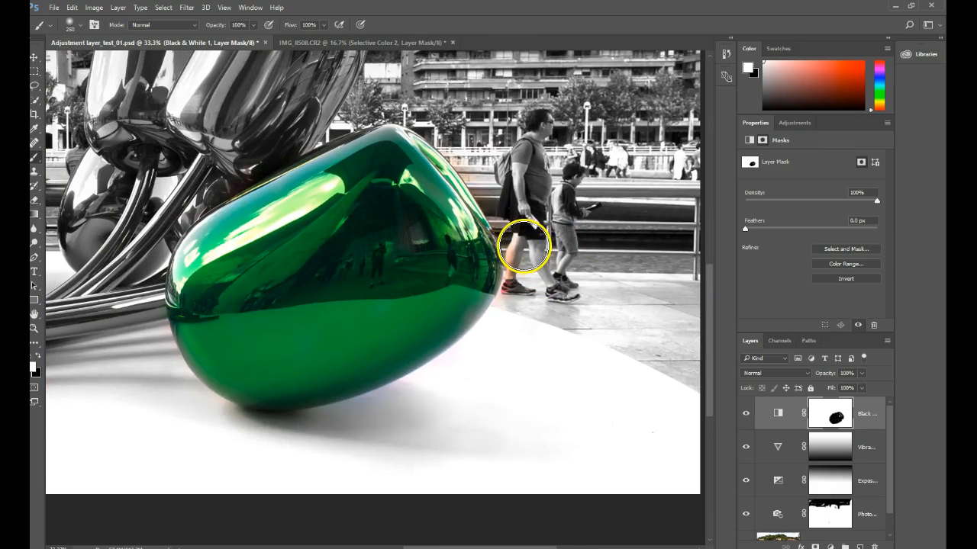
pyautogui.press('[')
pyautogui.press('[')
pyautogui.press('[')
pyautogui.press('[')
pyautogui.moveTo(513, 246); pyautogui.dragTo(507, 297)
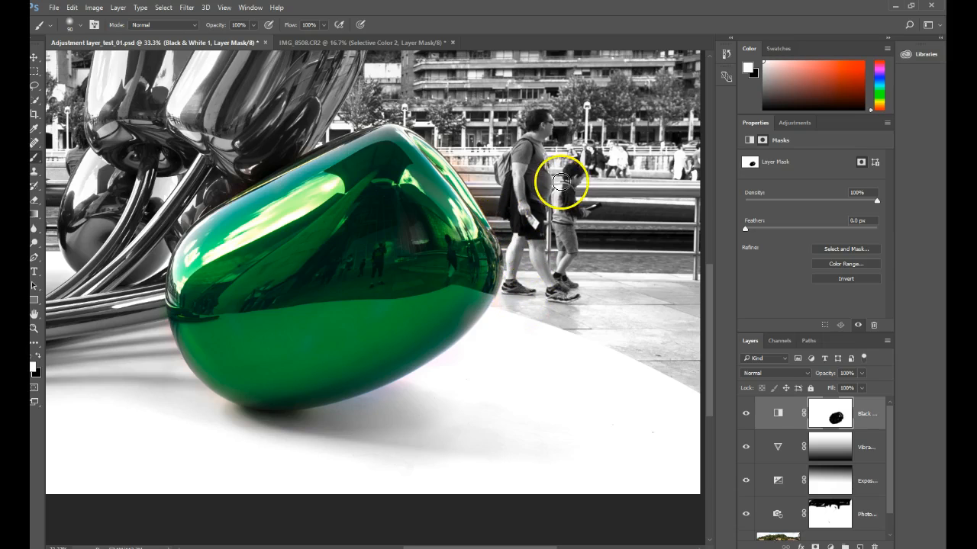
pyautogui.hotkey('ctrl', '-')
pyautogui.hotkey('ctrl', '-')
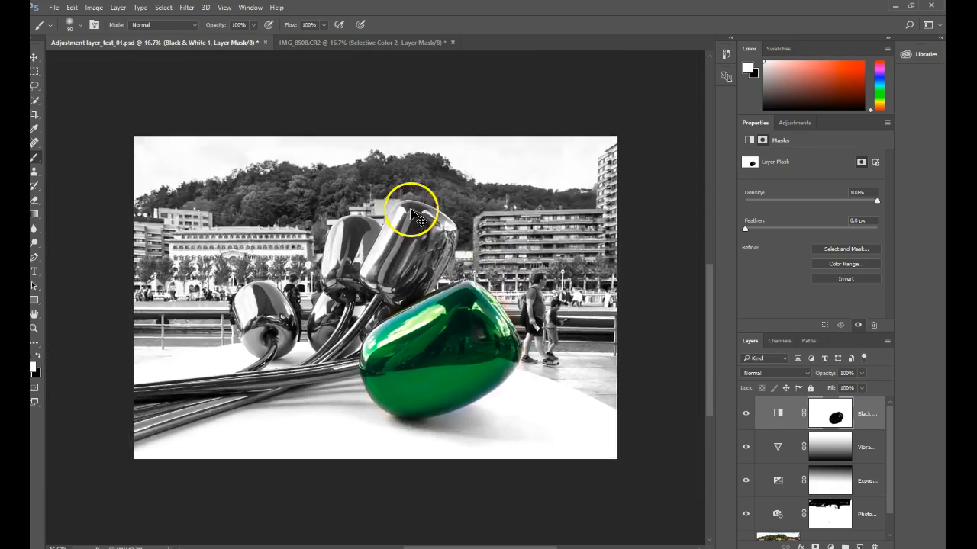
pyautogui.hotkey('ctrl', '-')
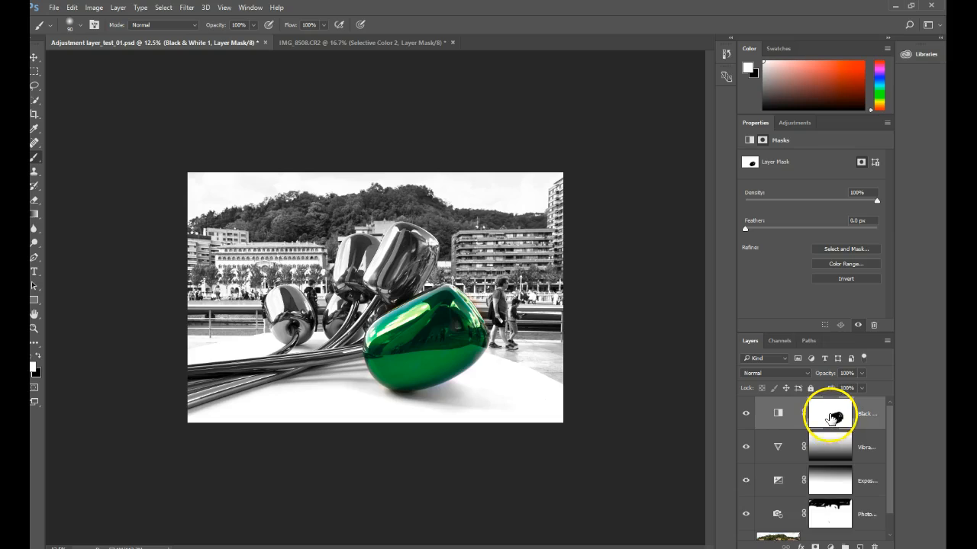
# - Delete the Black & White layer's mask and set the layer's blend mode to Luminosity
pyautogui.rightClick(833, 417)
pyautogui.click(834, 437)
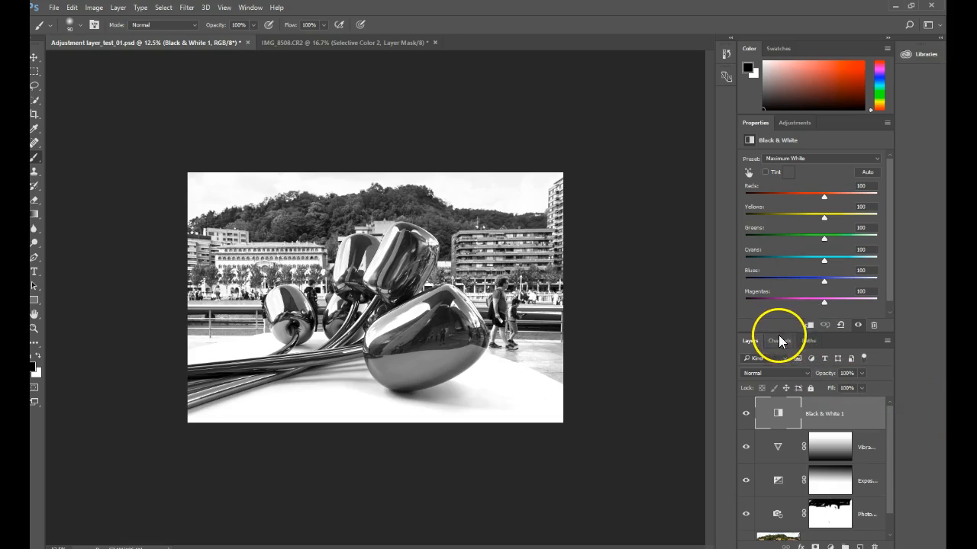
pyautogui.moveTo(780, 333); pyautogui.dragTo(789, 231)
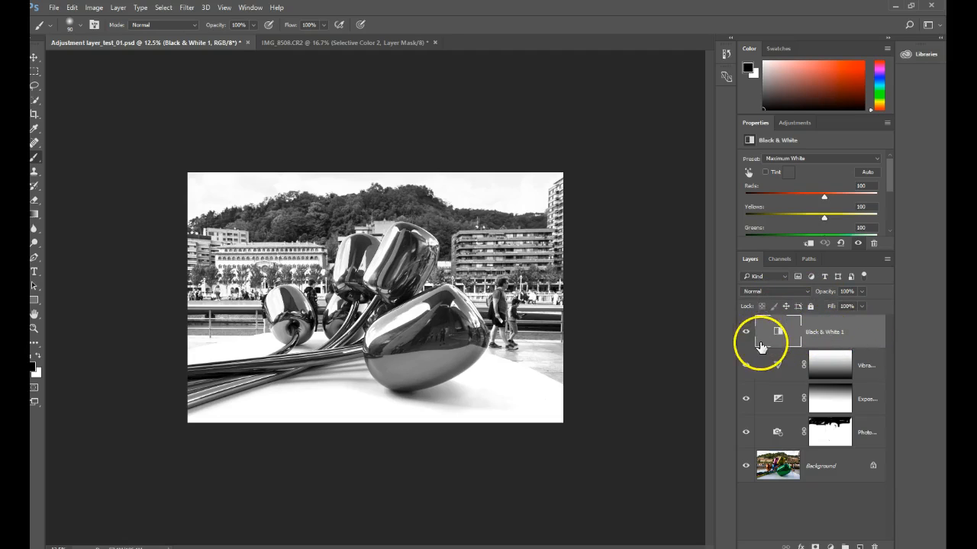
pyautogui.click(773, 292)
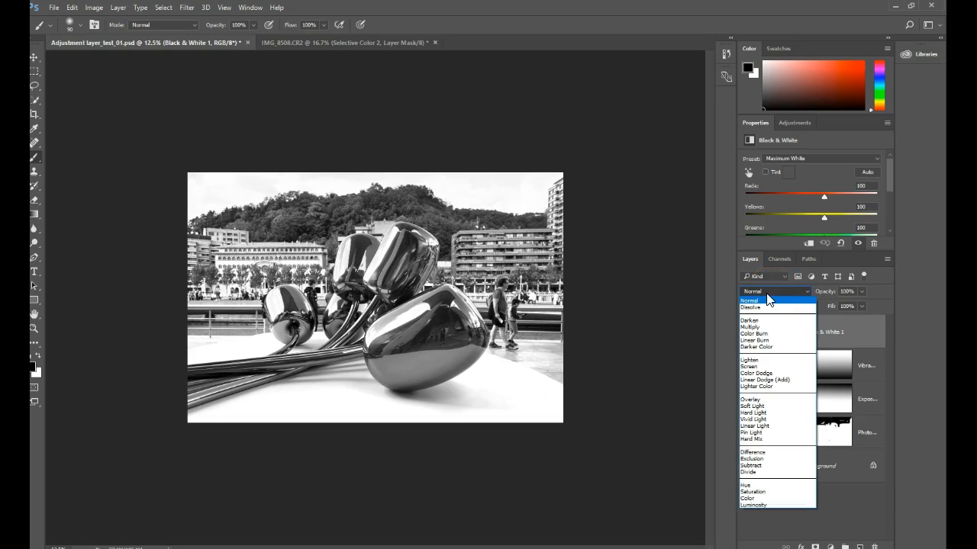
pyautogui.click(756, 505)
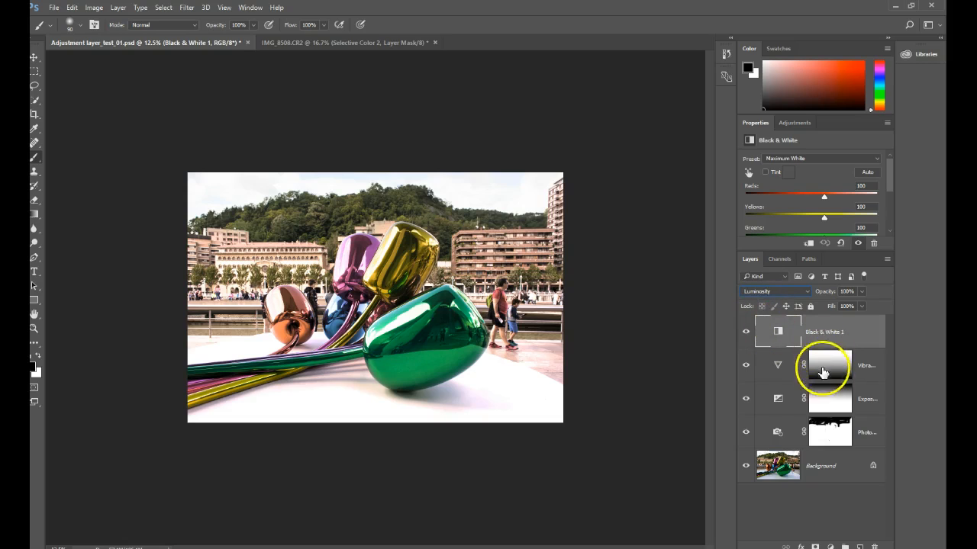
# - Toggle the Luminosity-blended Black & White layer repeatedly to examine its effect on the sculptures' tones and colours
pyautogui.click(746, 334)
pyautogui.click(742, 333)
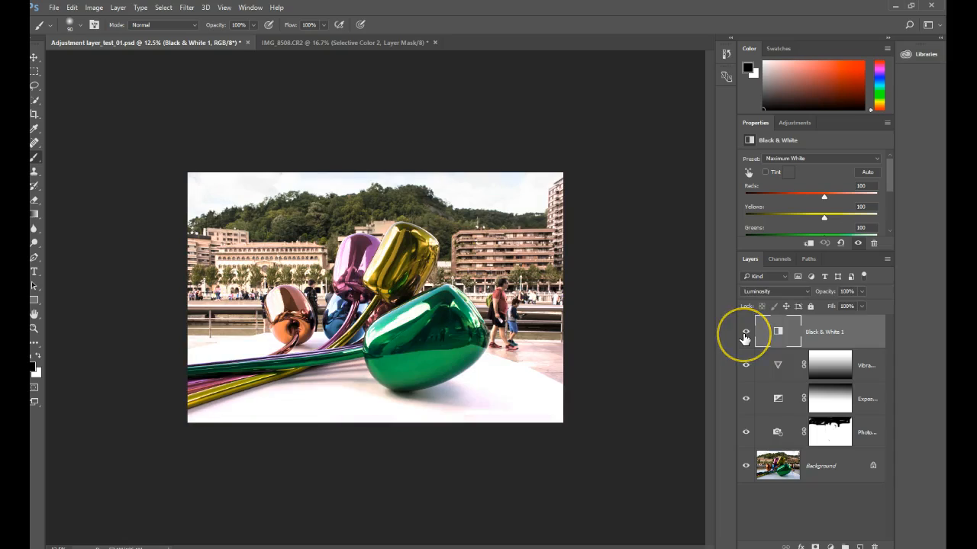
pyautogui.click(743, 334)
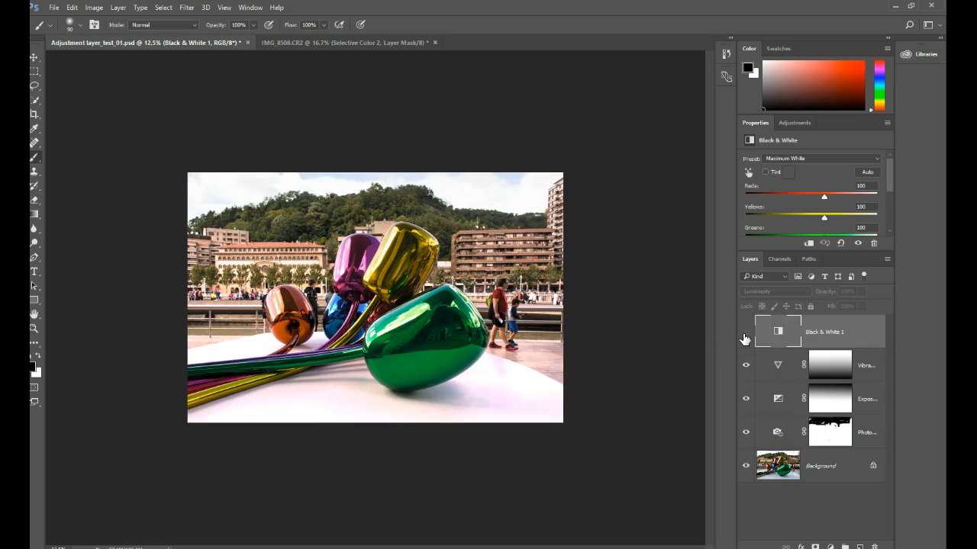
pyautogui.hotkey('ctrl', '+')
pyautogui.hotkey('ctrl', '+')
pyautogui.hotkey('ctrl', '+')
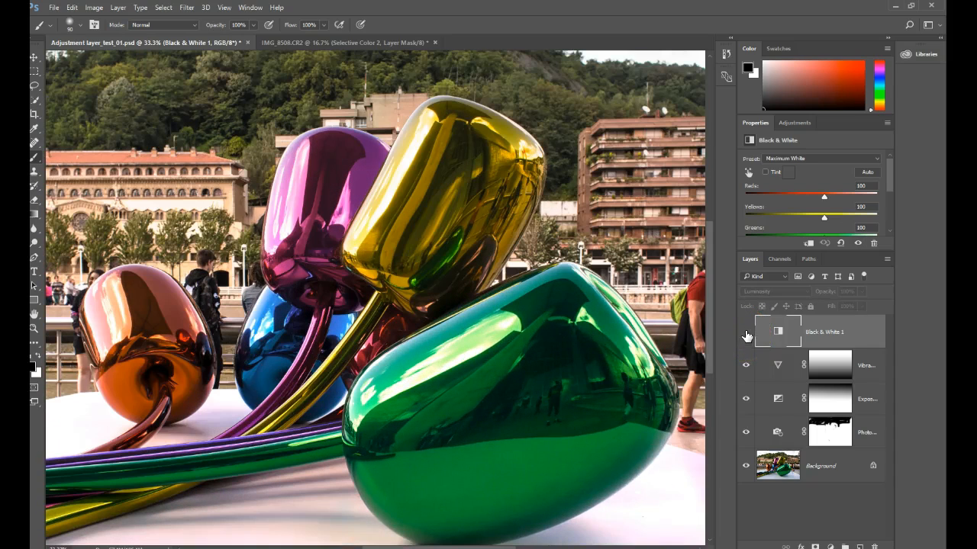
pyautogui.click(745, 333)
pyautogui.click(745, 333)
pyautogui.click(745, 333)
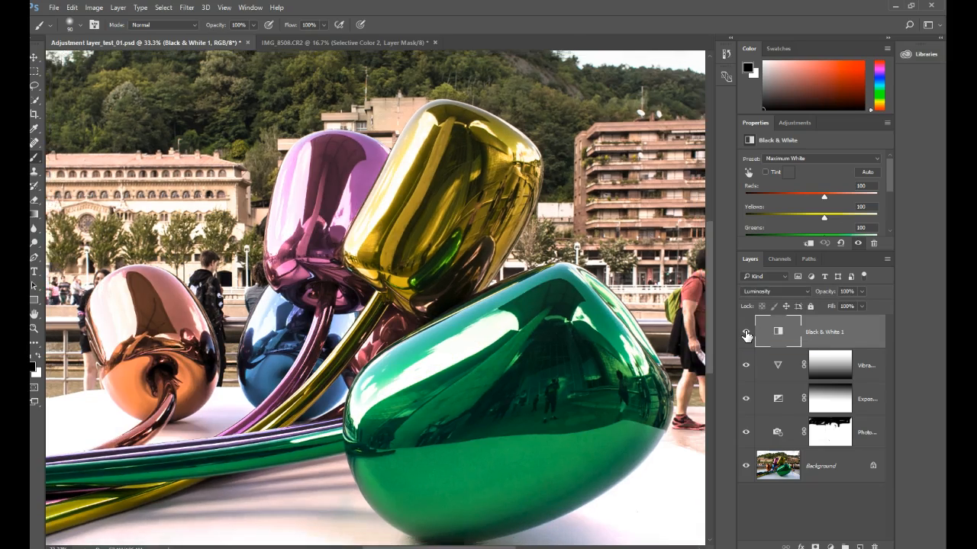
pyautogui.click(745, 333)
pyautogui.hotkey('ctrl', '-')
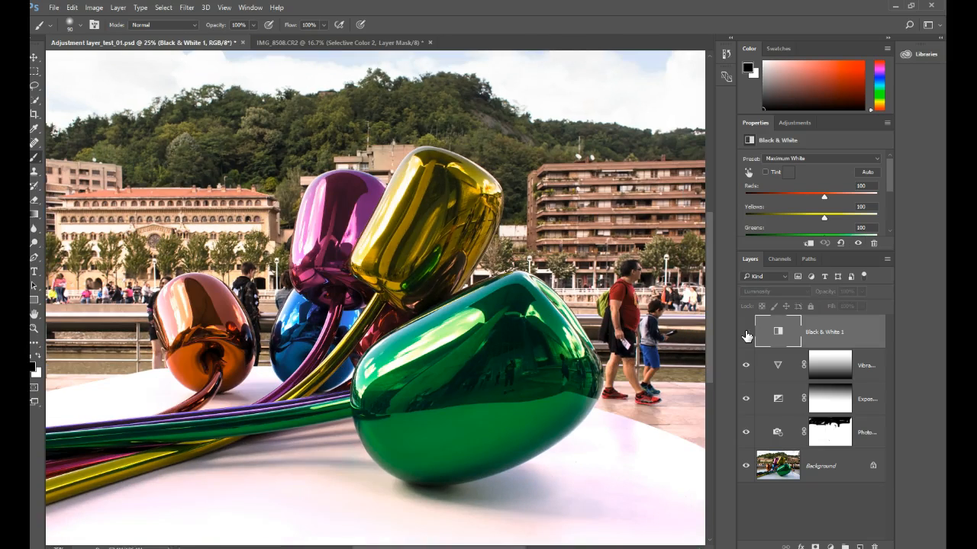
pyautogui.click(746, 333)
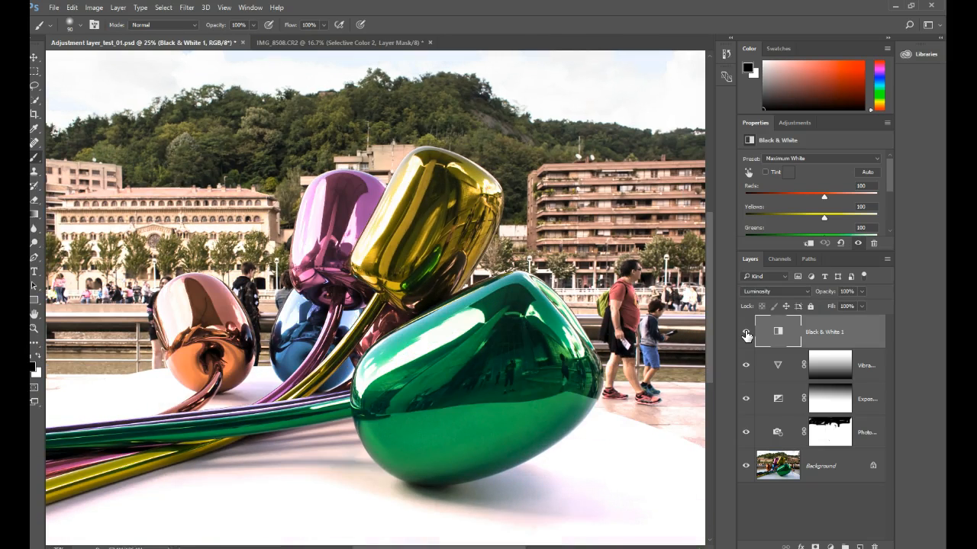
pyautogui.click(746, 333)
pyautogui.click(746, 333)
pyautogui.click(747, 333)
pyautogui.click(746, 333)
# - Lower the Black & White layer's opacity to 37%
pyautogui.click(864, 334)
pyautogui.click(860, 292)
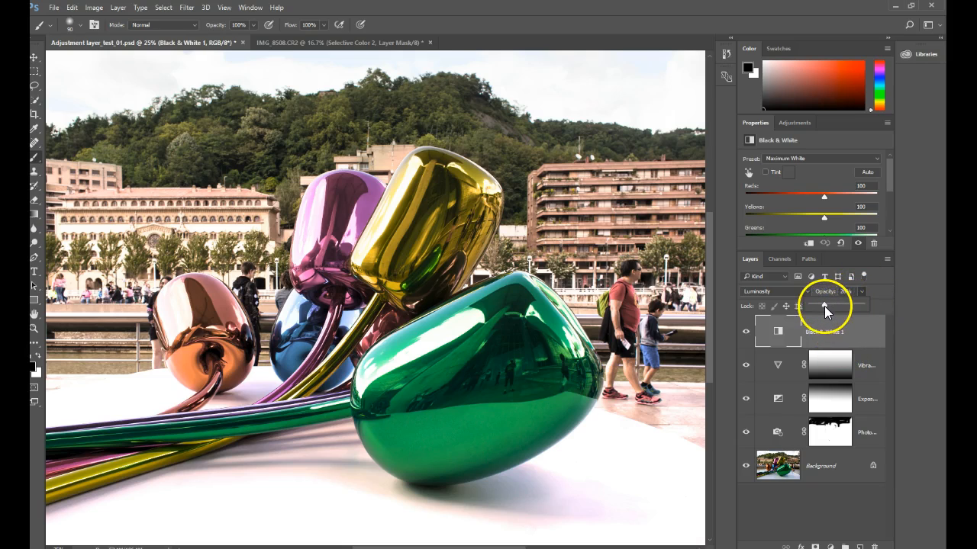
pyautogui.moveTo(823, 306); pyautogui.dragTo(797, 302)
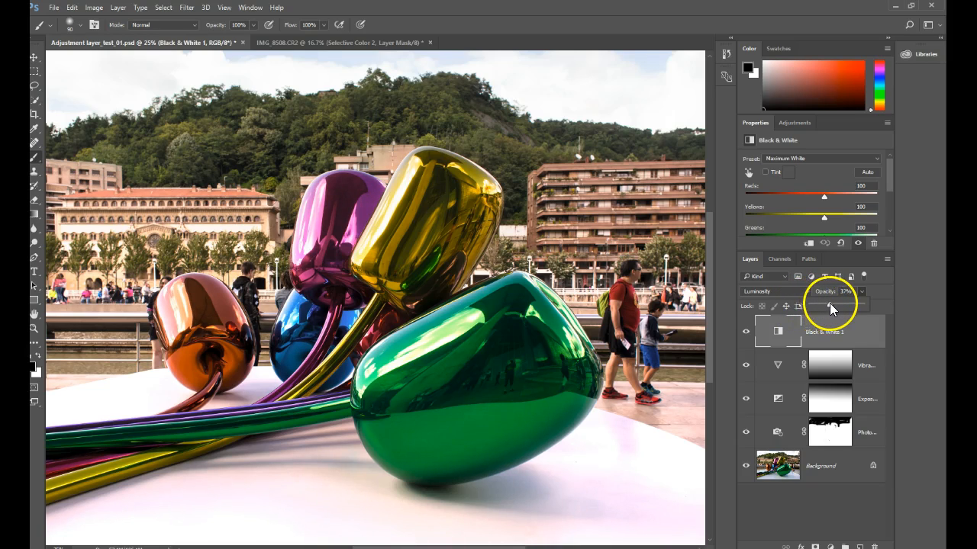
# - Switch the Black & White layer's visibility off and on to judge the effect at the reduced opacity
pyautogui.click(746, 334)
pyautogui.click(746, 334)
pyautogui.click(746, 333)
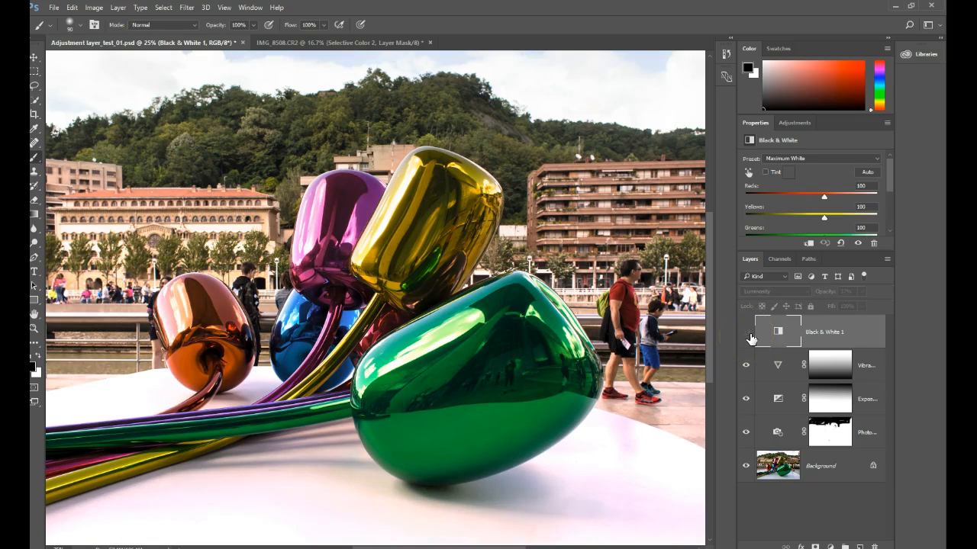
pyautogui.click(746, 333)
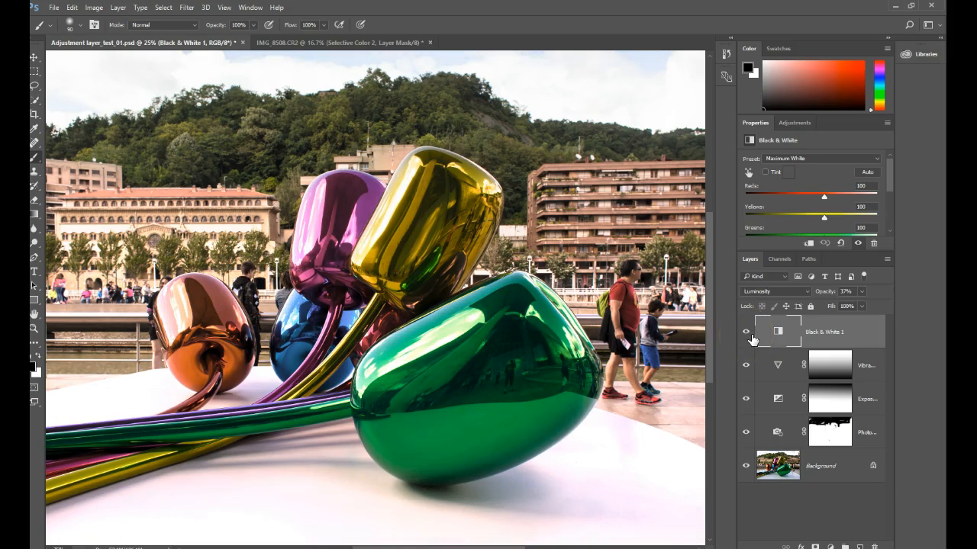
pyautogui.click(752, 336)
pyautogui.click(753, 336)
# - Add a white layer mask to the Black & White layer and toggle the layer's visibility to check its effect on the walking man
pyautogui.click(814, 546)
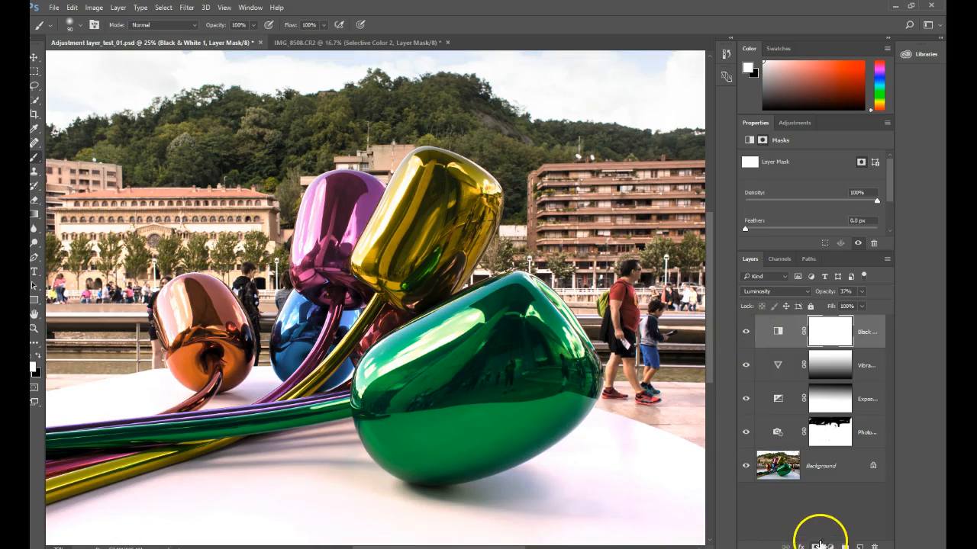
pyautogui.click(746, 332)
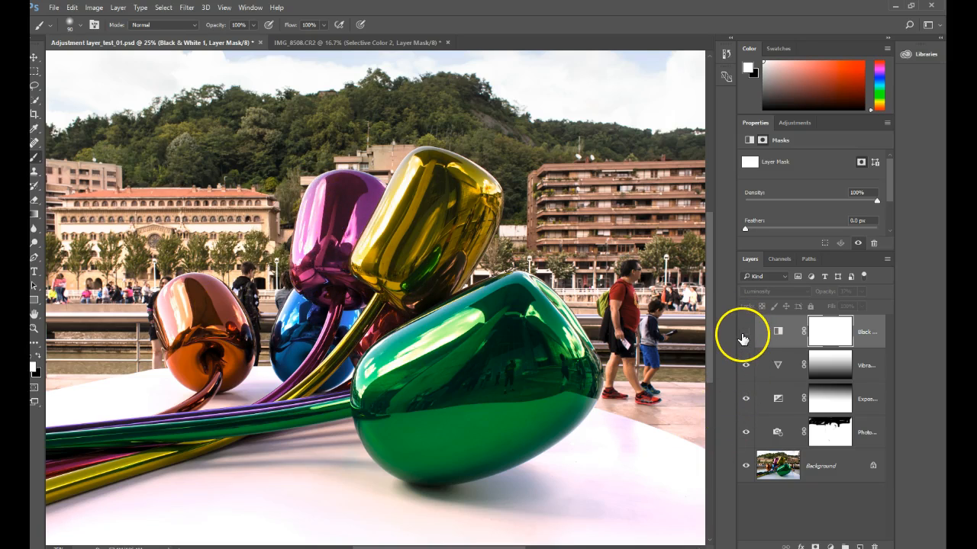
pyautogui.click(745, 333)
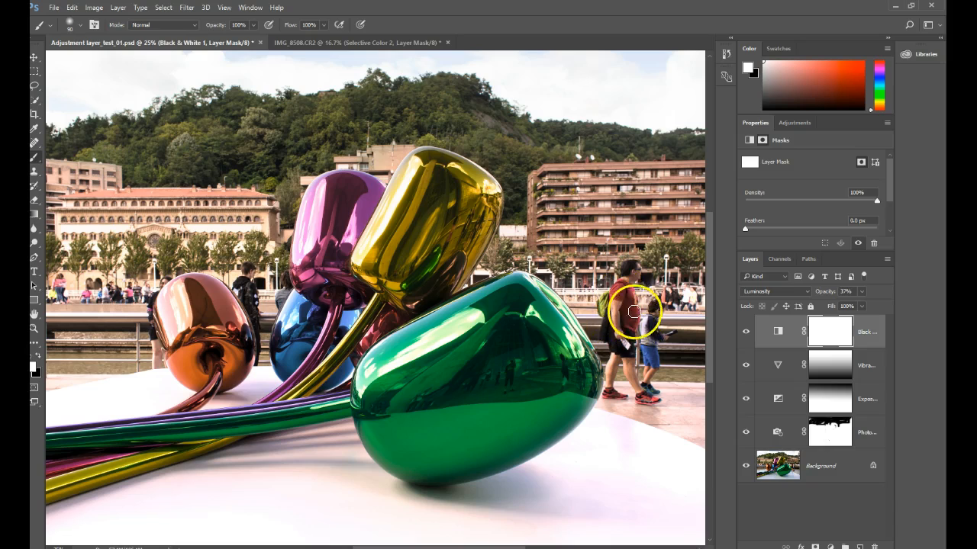
pyautogui.click(746, 333)
pyautogui.click(746, 334)
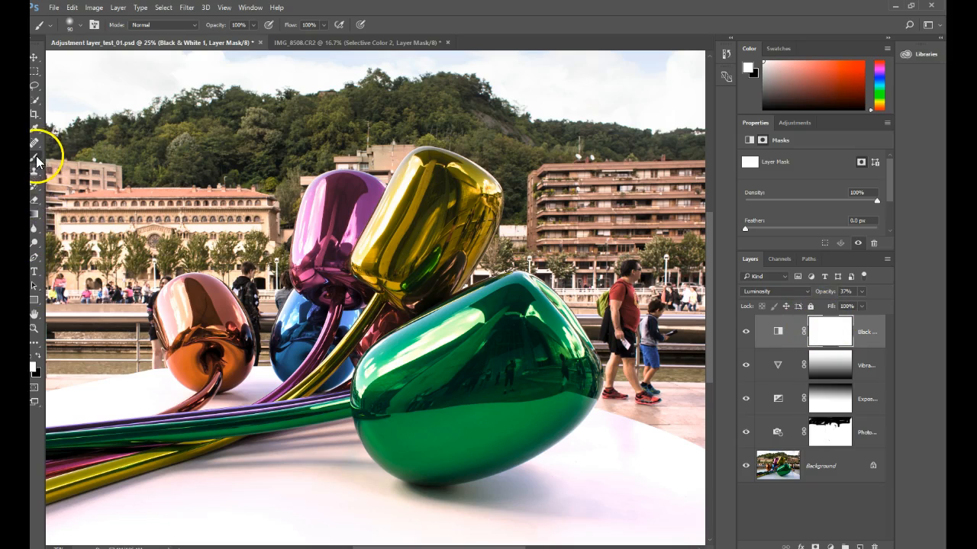
# - Paint black on the Black & White layer's mask over the walking man's red shirt to remove the effect there
pyautogui.click(40, 363)
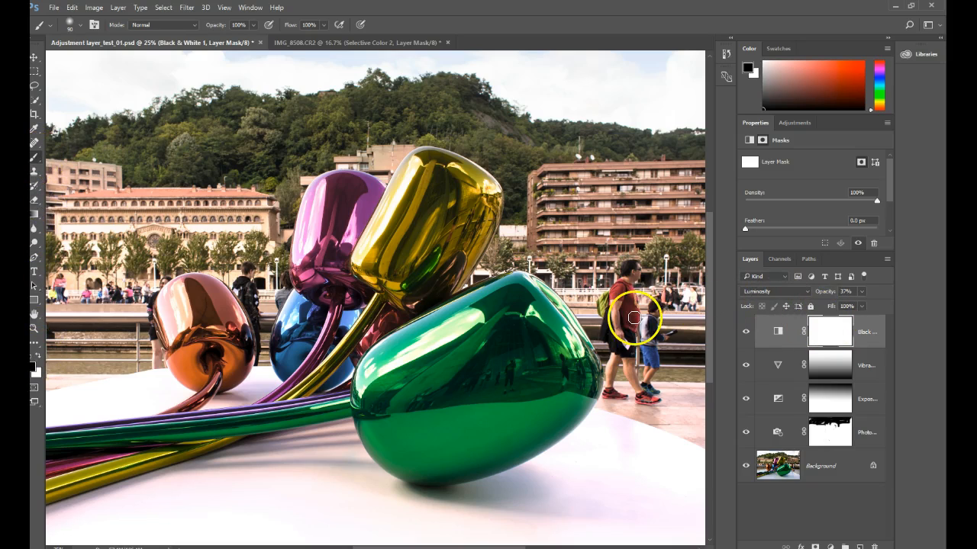
pyautogui.hotkey('ctrl', '+')
pyautogui.moveTo(629, 319); pyautogui.dragTo(358, 296)
pyautogui.hotkey('ctrl', '+')
pyautogui.hotkey('ctrl', '+')
pyautogui.hotkey('ctrl', '+')
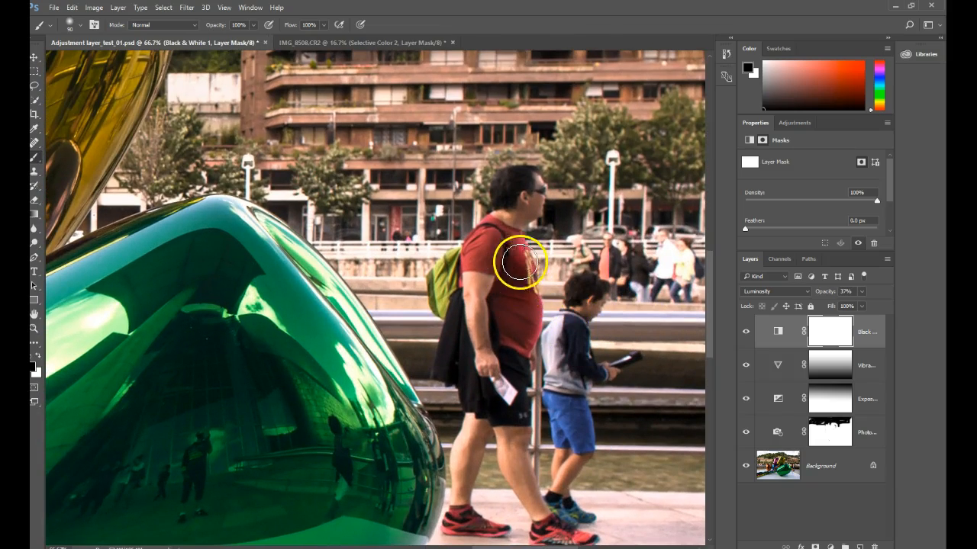
pyautogui.moveTo(493, 248)
pyautogui.mouseDown()
pyautogui.moveTo(471, 292)
pyautogui.moveTo(488, 248)
pyautogui.moveTo(478, 327)
pyautogui.moveTo(501, 318)
pyautogui.moveTo(512, 293)
pyautogui.moveTo(518, 330)
pyautogui.moveTo(528, 312)
pyautogui.moveTo(517, 350)
pyautogui.moveTo(510, 243)
pyautogui.moveTo(497, 258)
pyautogui.moveTo(498, 306)
pyautogui.moveTo(496, 272)
pyautogui.moveTo(527, 330)
pyautogui.moveTo(511, 257)
pyautogui.moveTo(522, 326)
pyautogui.moveTo(565, 348)
pyautogui.moveTo(578, 341)
pyautogui.moveTo(571, 383)
pyautogui.moveTo(563, 322)
pyautogui.moveTo(578, 400)
pyautogui.moveTo(568, 404)
pyautogui.moveTo(560, 389)
pyautogui.moveTo(572, 431)
pyautogui.moveTo(581, 431)
pyautogui.moveTo(574, 354)
pyautogui.moveTo(561, 331)
pyautogui.moveTo(573, 375)
pyautogui.moveTo(561, 399)
pyautogui.moveTo(577, 376)
pyautogui.moveTo(633, 358)
pyautogui.moveTo(627, 366)
pyautogui.moveTo(587, 289)
pyautogui.moveTo(587, 365)
pyautogui.moveTo(577, 356)
pyautogui.moveTo(649, 364)
pyautogui.moveTo(615, 373)
pyautogui.moveTo(644, 355)
pyautogui.moveTo(618, 357)
pyautogui.moveTo(583, 377)
pyautogui.moveTo(585, 342)
pyautogui.moveTo(552, 348)
pyautogui.moveTo(595, 367)
pyautogui.moveTo(633, 358)
pyautogui.moveTo(563, 352)
pyautogui.moveTo(565, 420)
pyautogui.moveTo(556, 373)
pyautogui.moveTo(584, 292)
pyautogui.moveTo(503, 255)
pyautogui.moveTo(514, 185)
pyautogui.moveTo(530, 191)
pyautogui.moveTo(510, 194)
pyautogui.moveTo(462, 277)
pyautogui.moveTo(484, 266)
pyautogui.mouseUp()
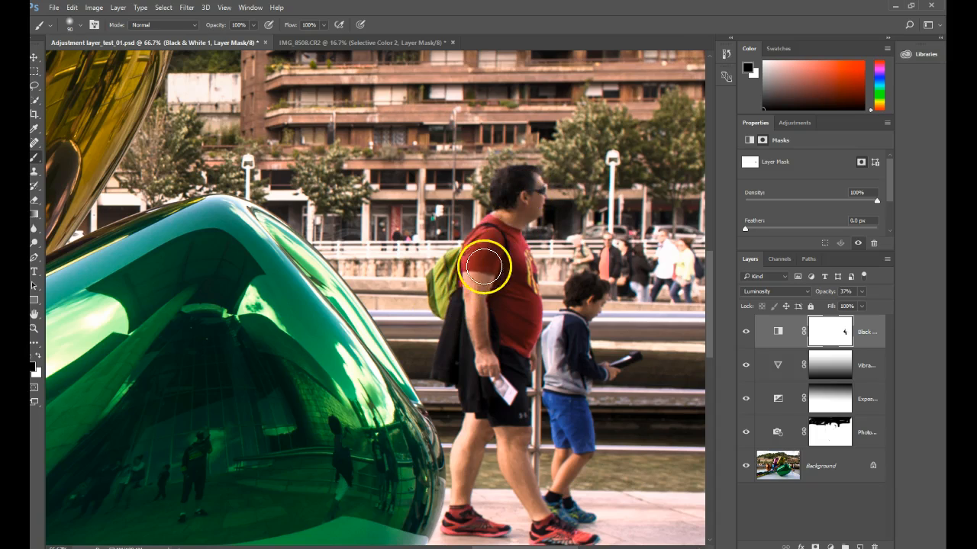
# - Toggle the masked Black & White layer off and on repeatedly to compare its effect across the whole photo
pyautogui.hotkey('ctrl', '-')
pyautogui.hotkey('ctrl', '-')
pyautogui.hotkey('ctrl', '-')
pyautogui.hotkey('ctrl', '-')
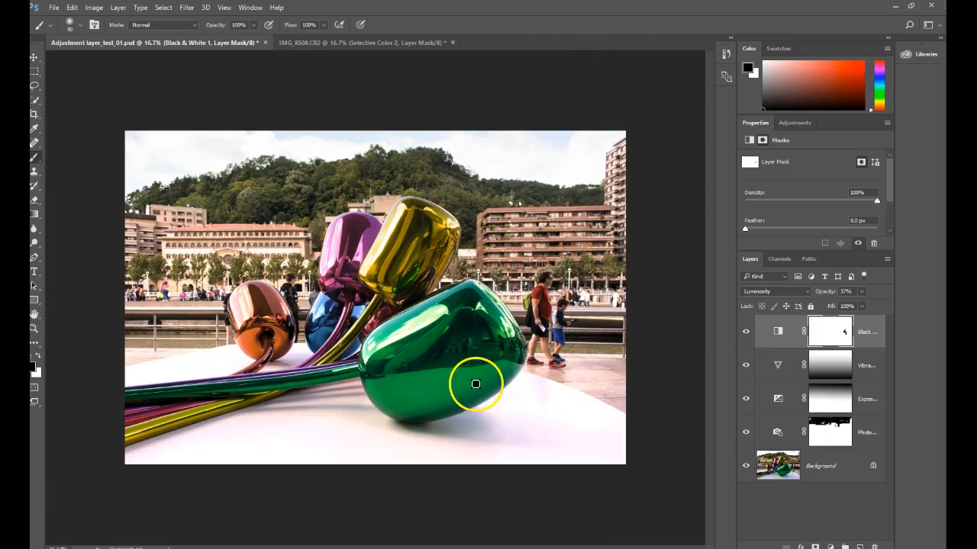
pyautogui.click(747, 332)
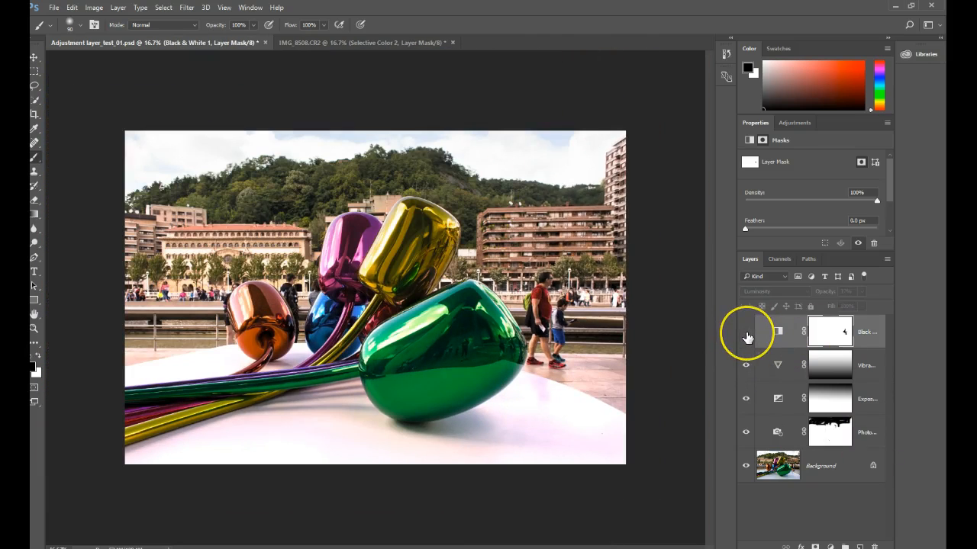
pyautogui.click(746, 333)
pyautogui.click(746, 333)
pyautogui.click(746, 332)
pyautogui.click(747, 333)
pyautogui.click(747, 334)
# - Switch the Vibrance, Exposure and Photo Filter layers off and on one at a time to examine each one's contribution
pyautogui.click(747, 368)
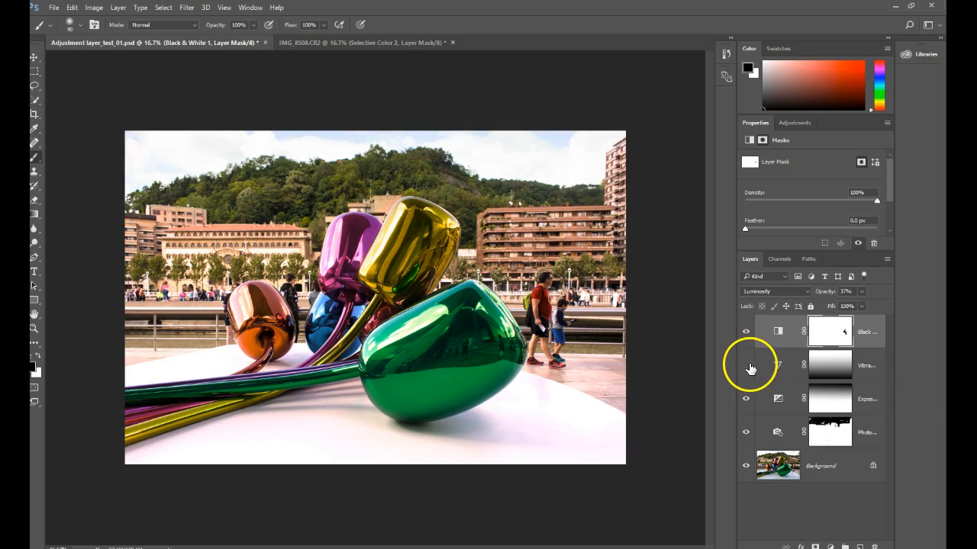
pyautogui.click(746, 366)
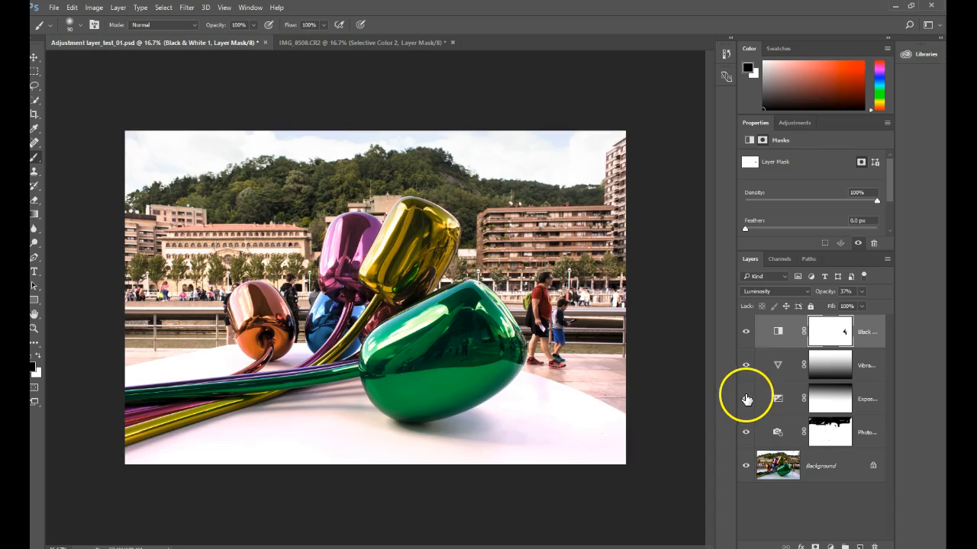
pyautogui.click(745, 399)
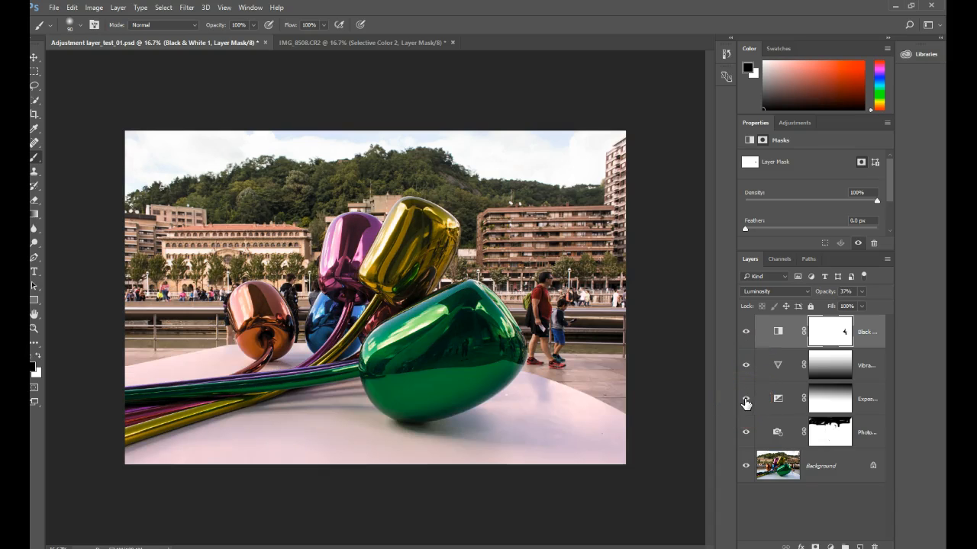
pyautogui.click(745, 400)
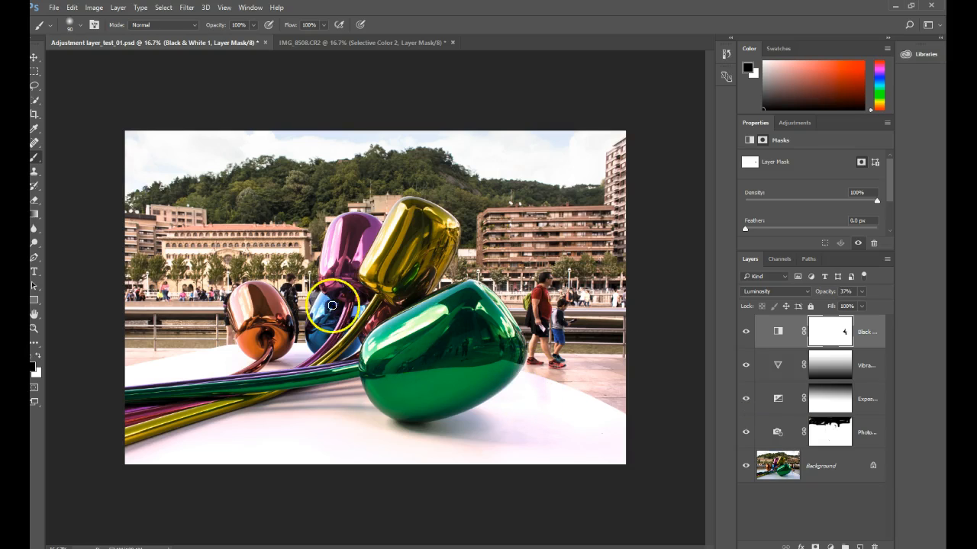
pyautogui.click(745, 434)
pyautogui.click(746, 433)
pyautogui.click(745, 433)
pyautogui.click(746, 433)
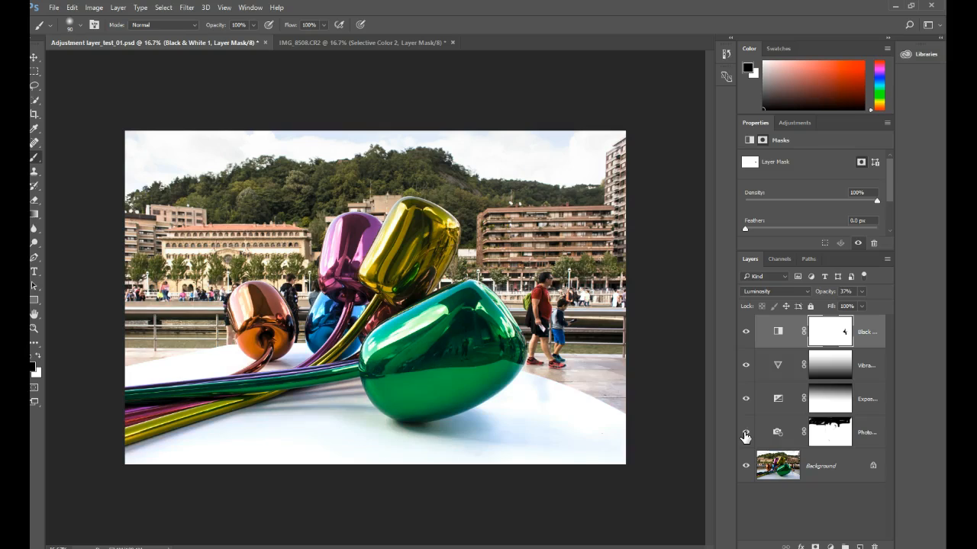
# - Review the settings of the Photo Filter, Exposure, Vibrance and Black & White adjustment layers in turn
pyautogui.click(778, 433)
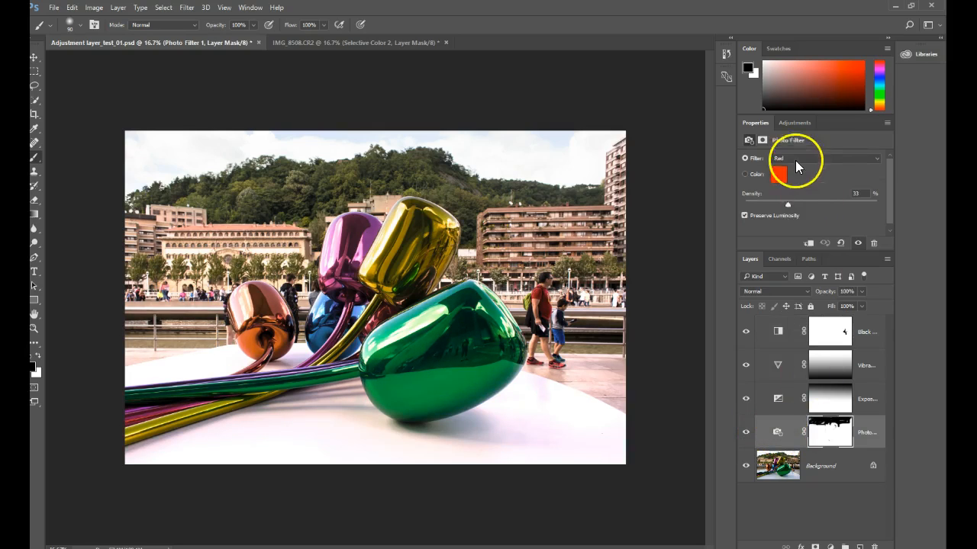
pyautogui.click(778, 398)
pyautogui.click(777, 365)
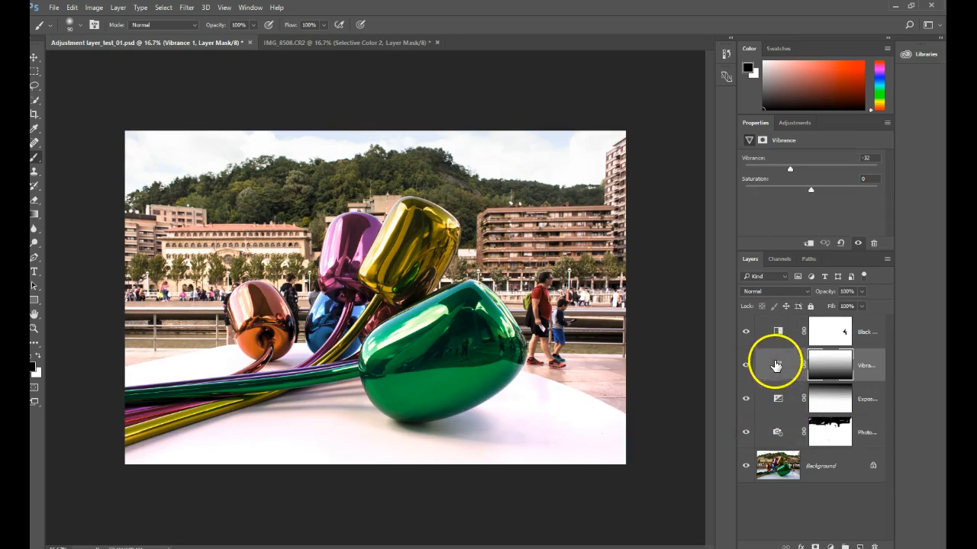
pyautogui.click(776, 332)
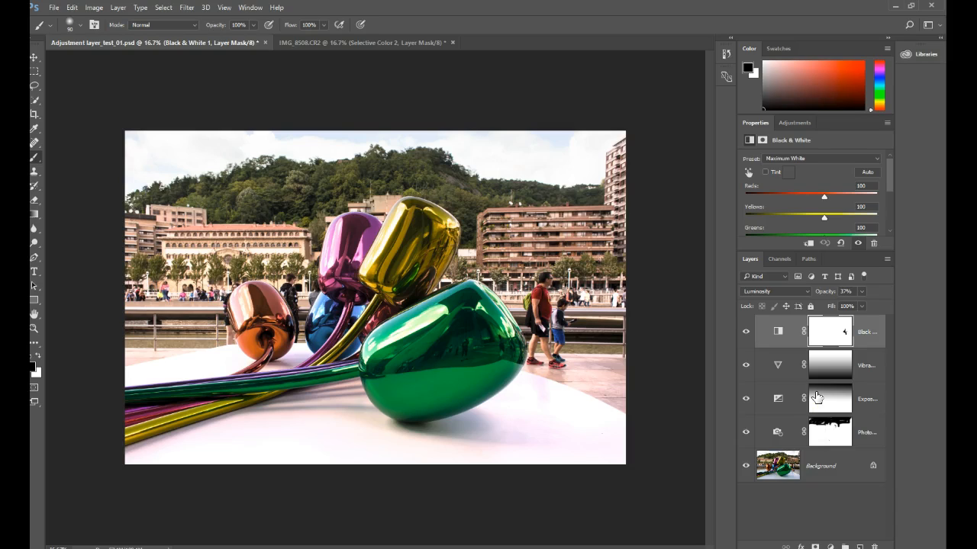
# - Hide all four adjustment layers to view the original sculpture photo for a before-and-after comparison
pyautogui.click(744, 432)
pyautogui.click(746, 402)
pyautogui.click(746, 360)
pyautogui.click(747, 331)
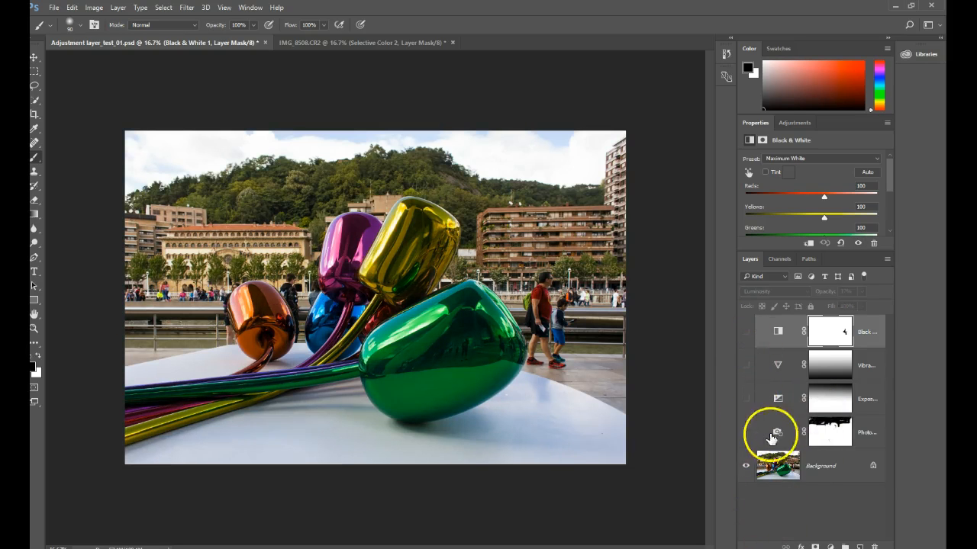